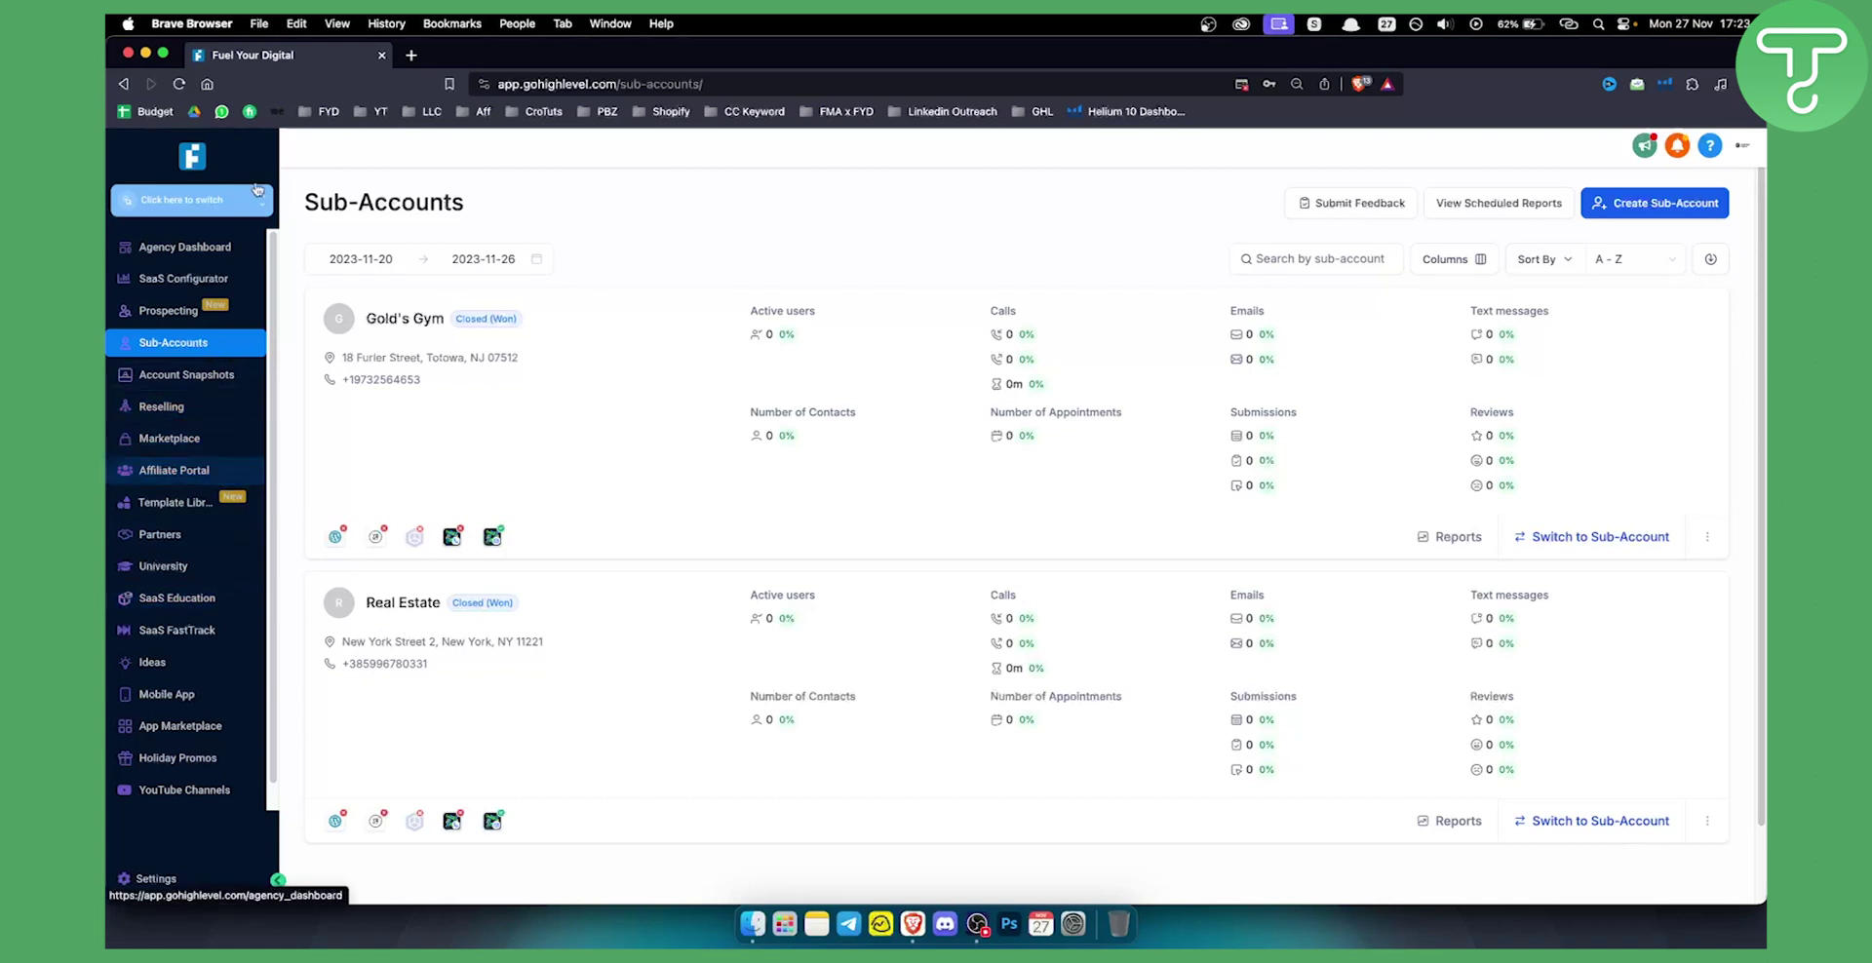
# - Switch into the Gold's Gym sub-account and open its Forms list under Sites
pyautogui.click(231, 201)
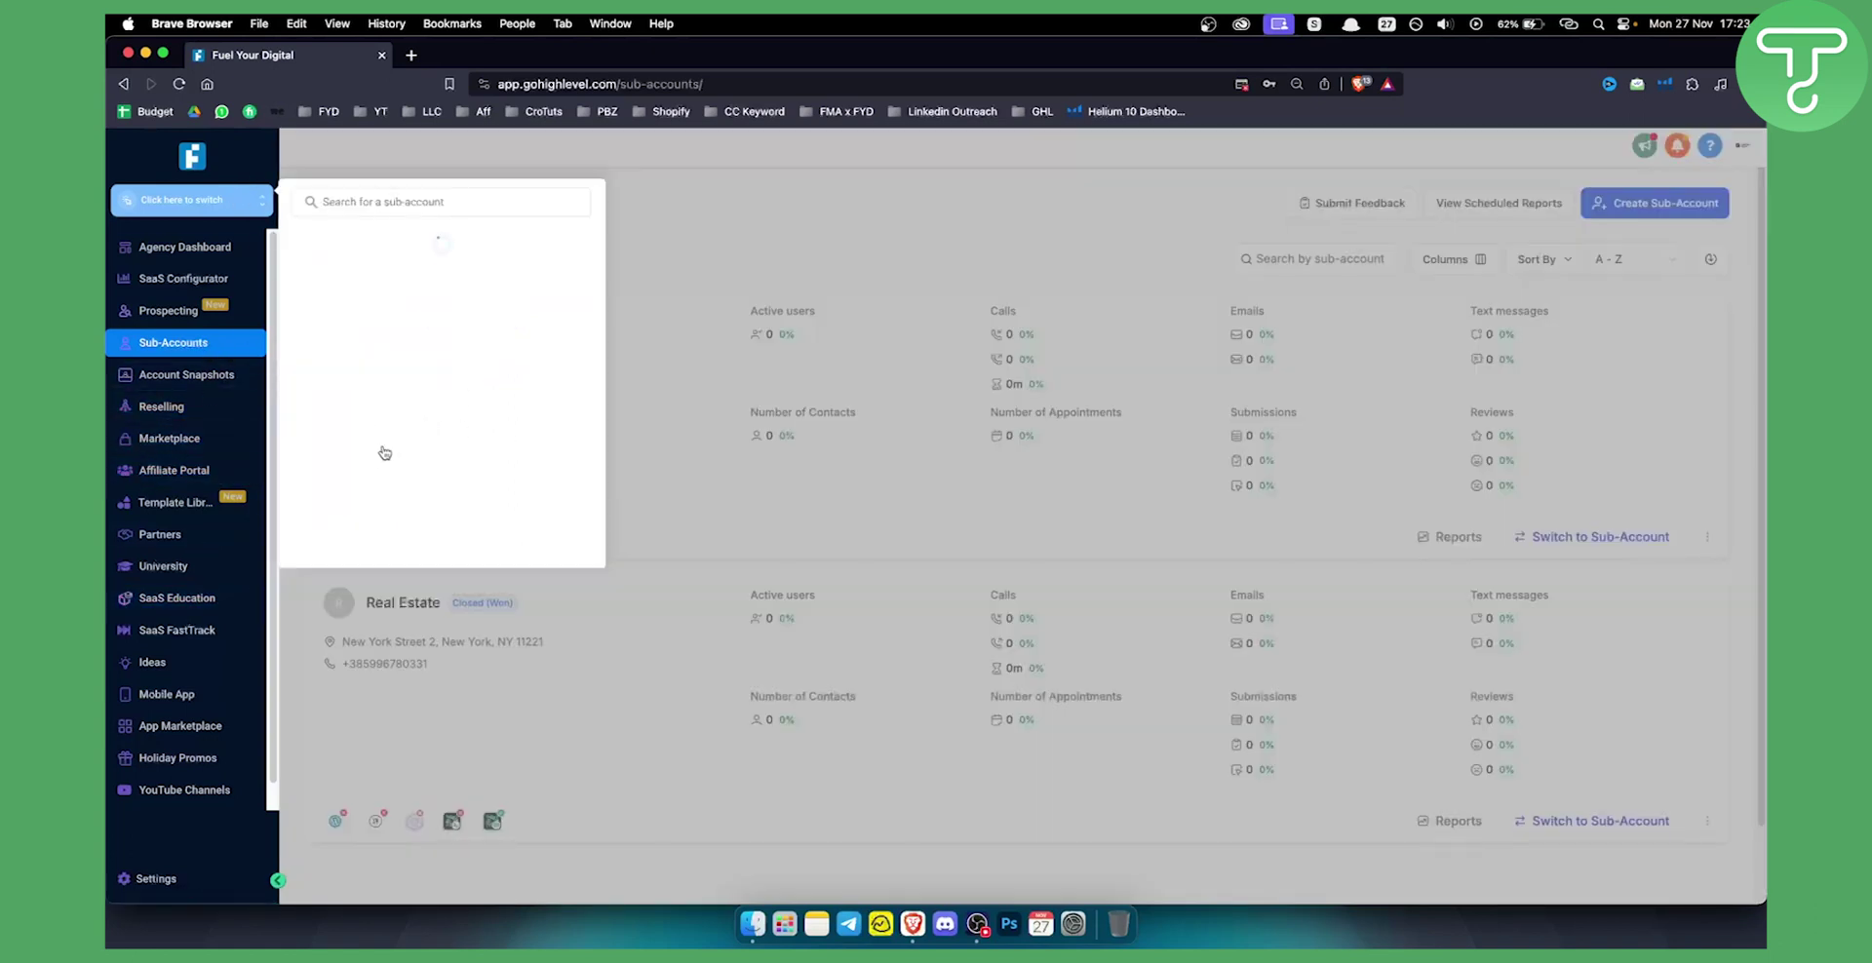
pyautogui.click(389, 404)
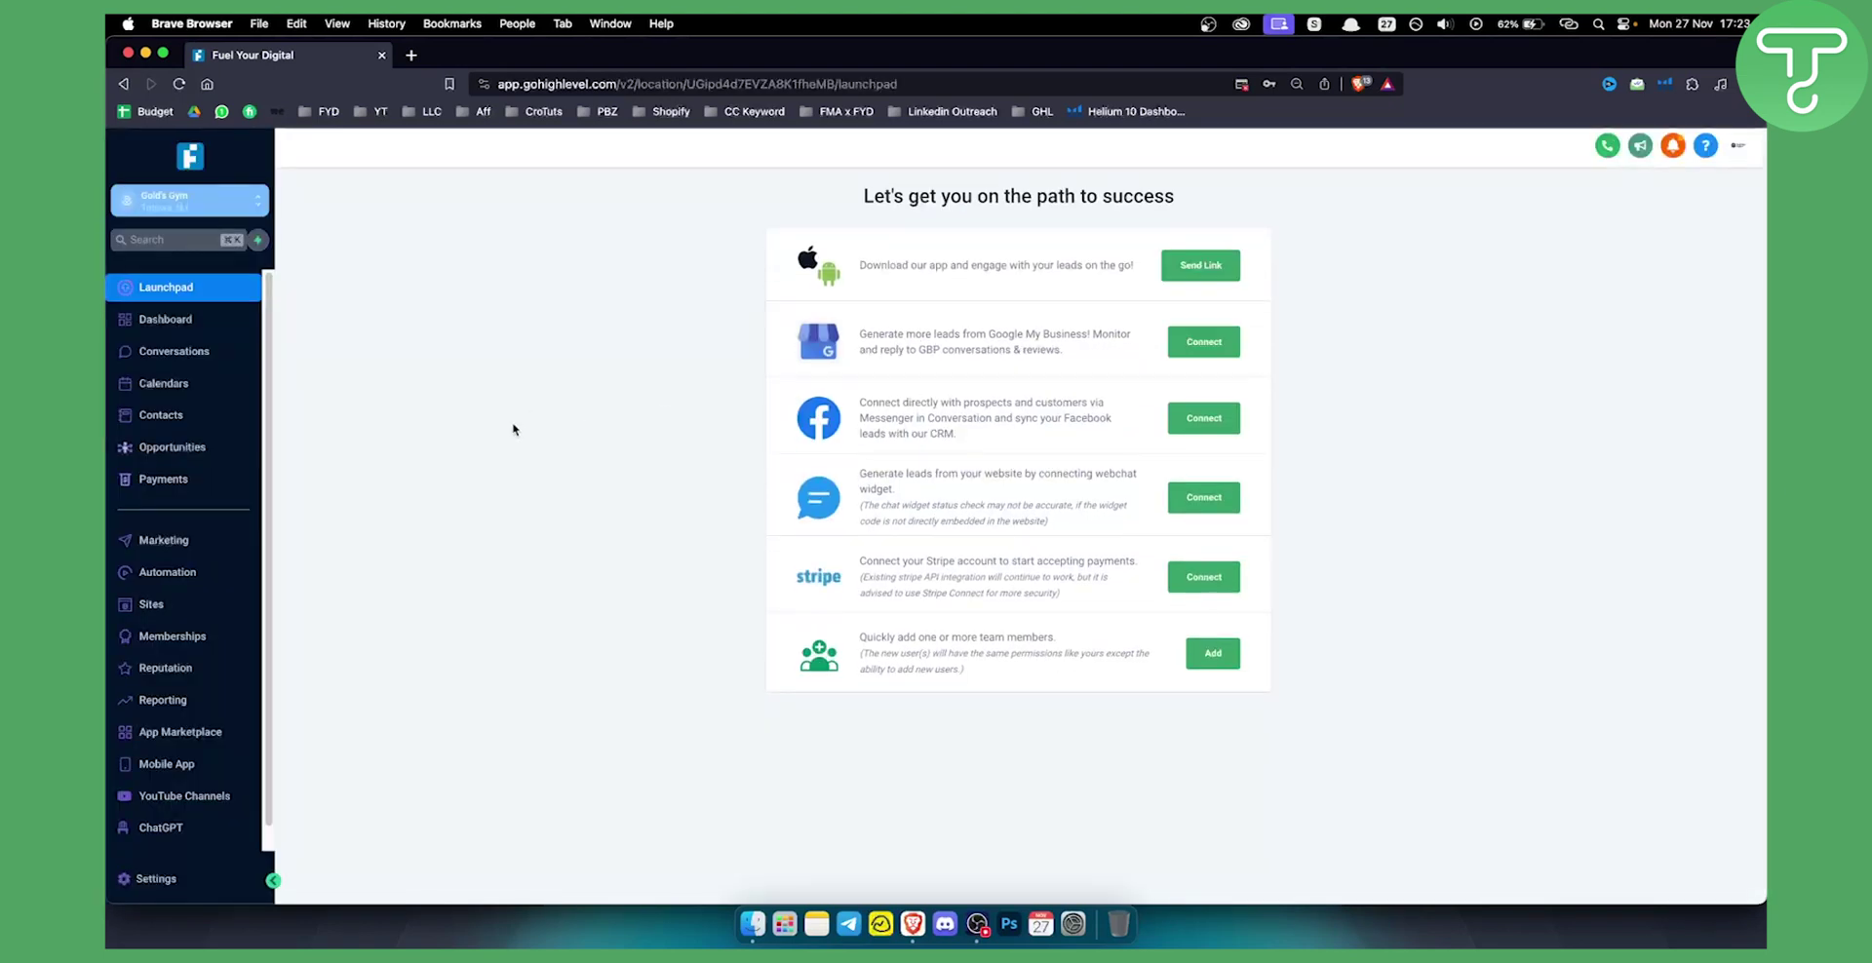
pyautogui.click(198, 553)
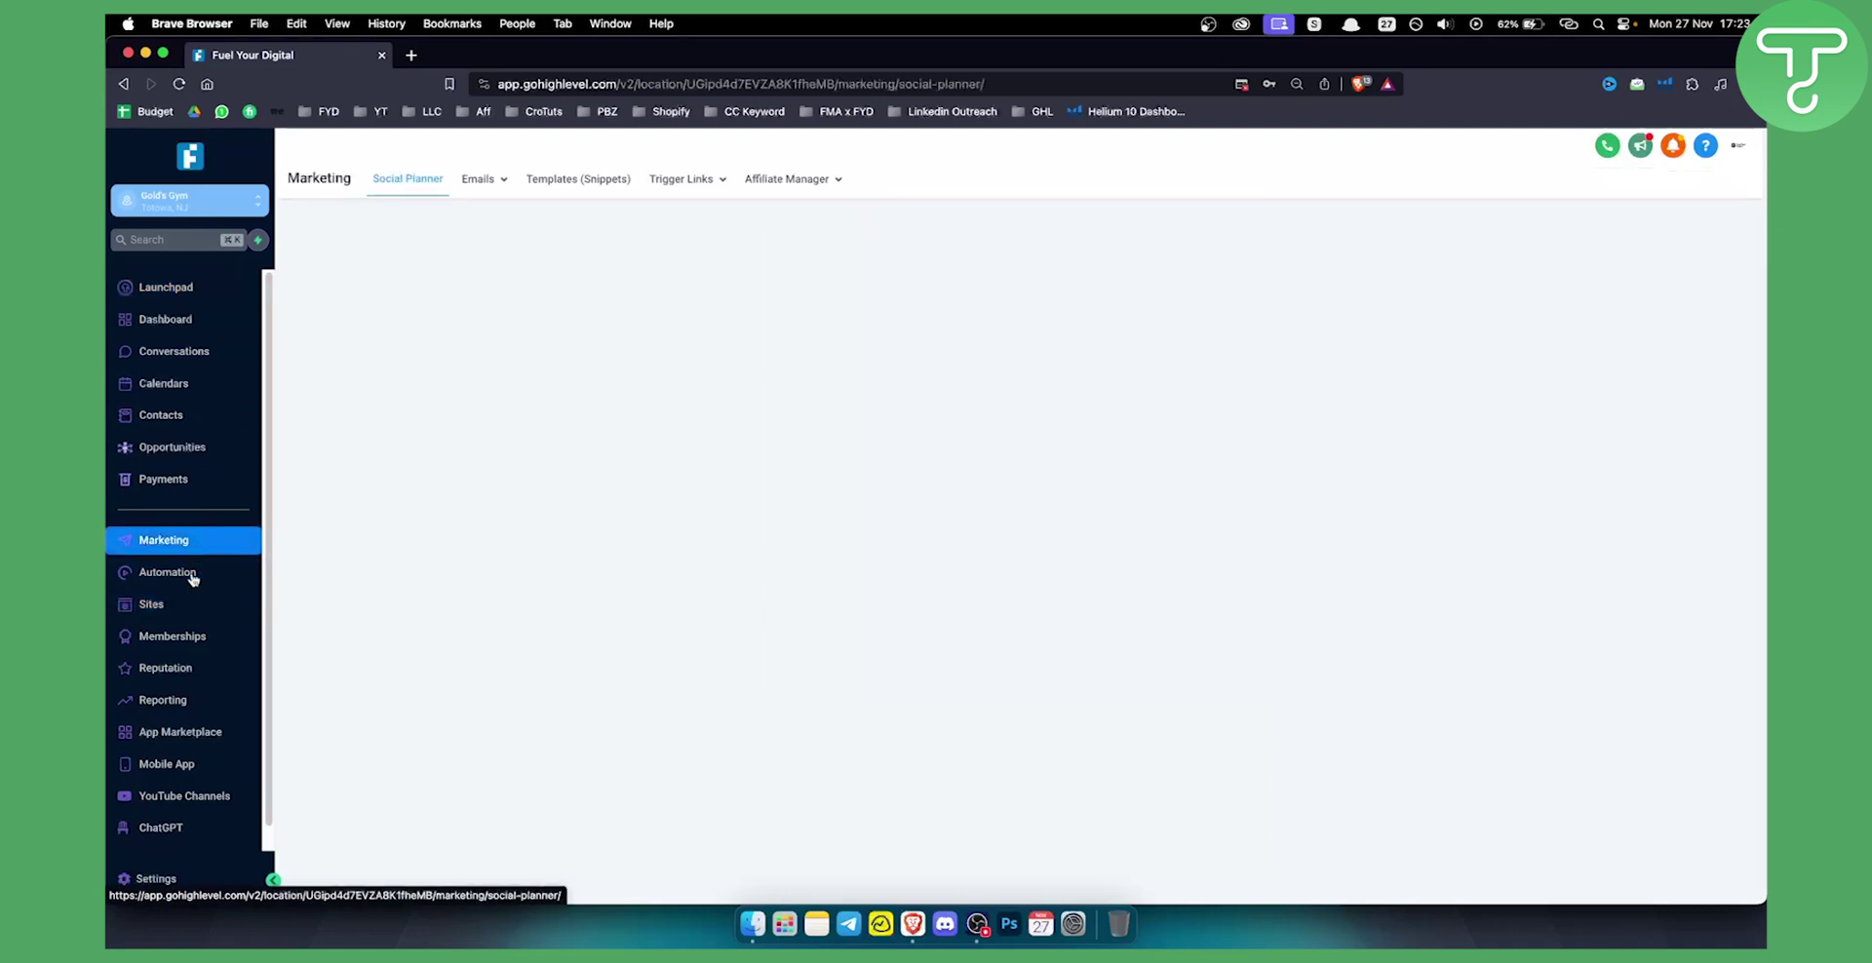
pyautogui.click(178, 616)
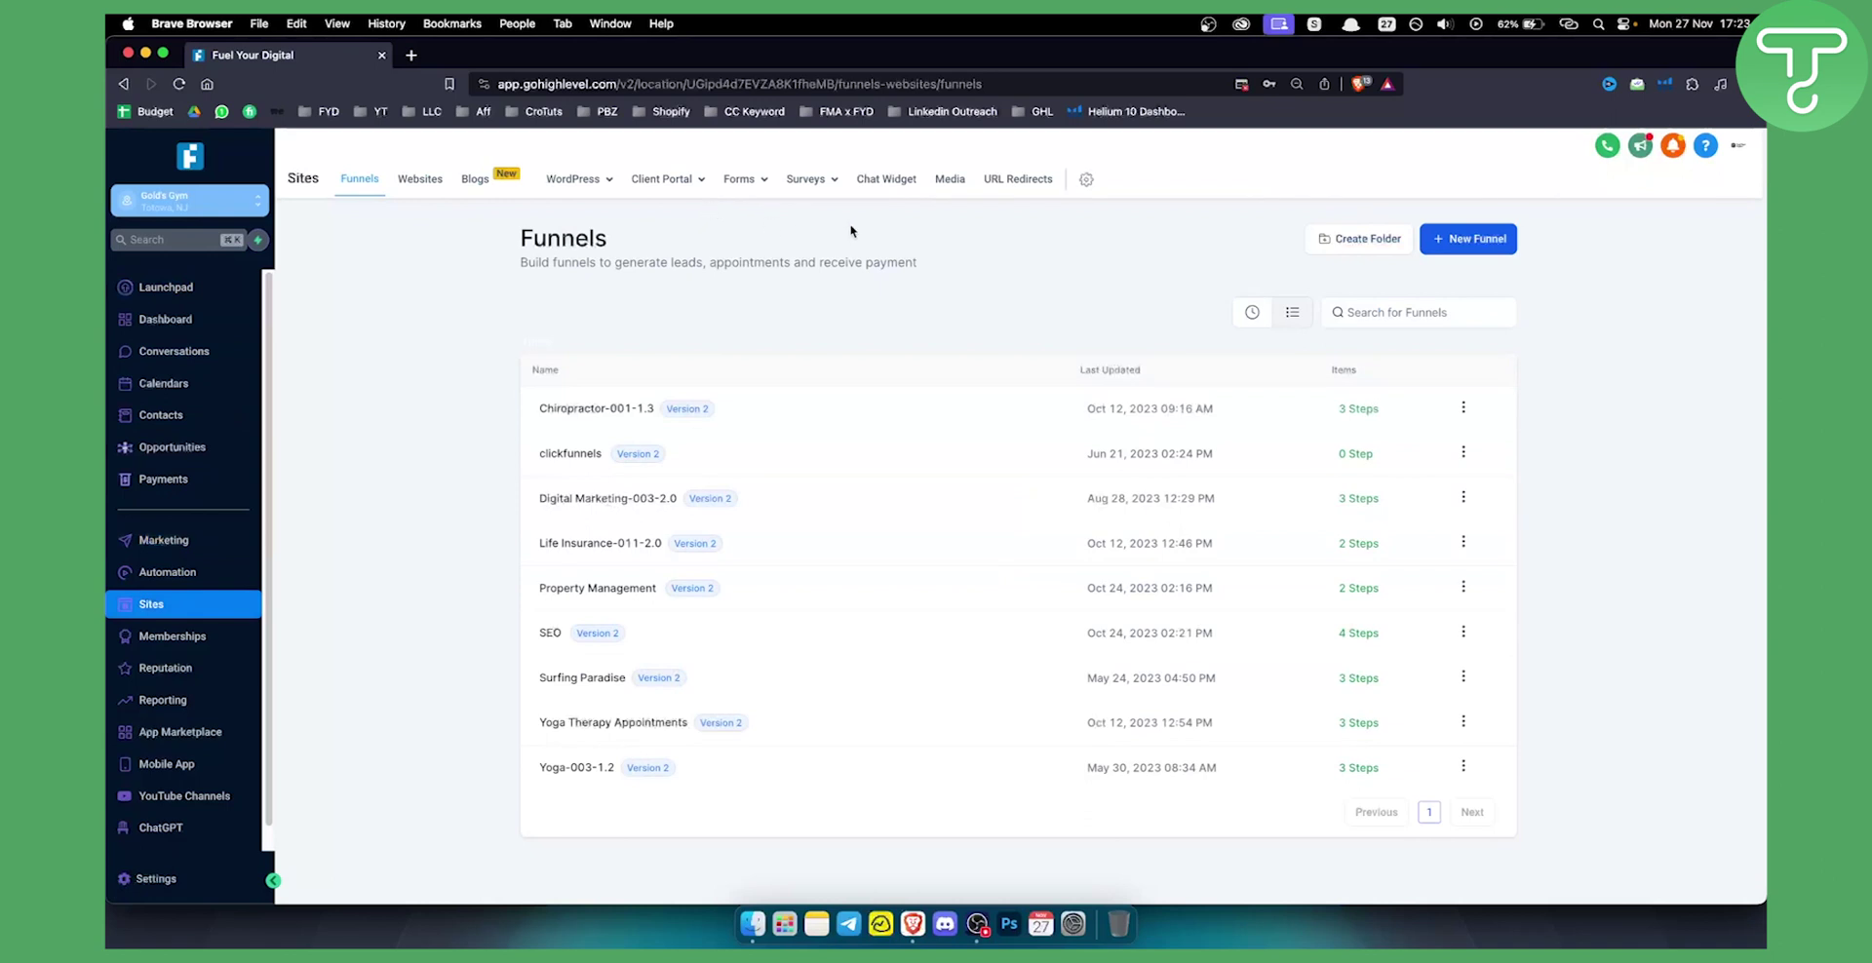
pyautogui.moveTo(741, 183)
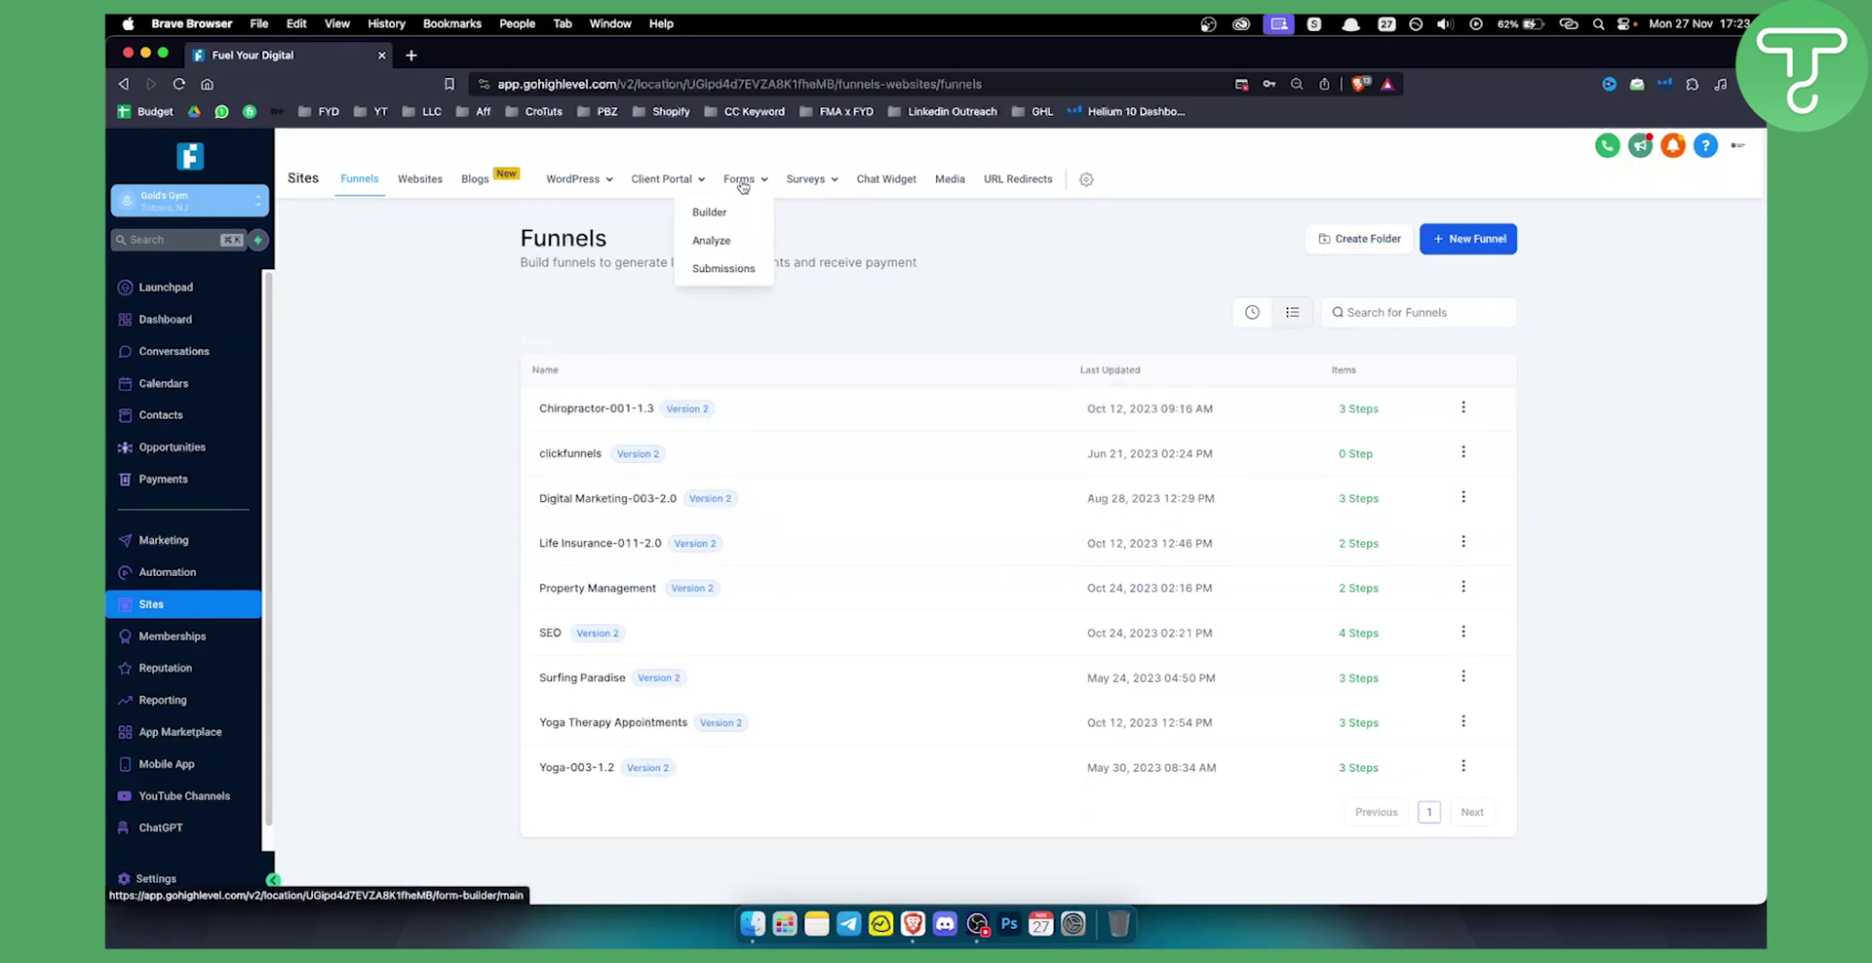
pyautogui.click(727, 217)
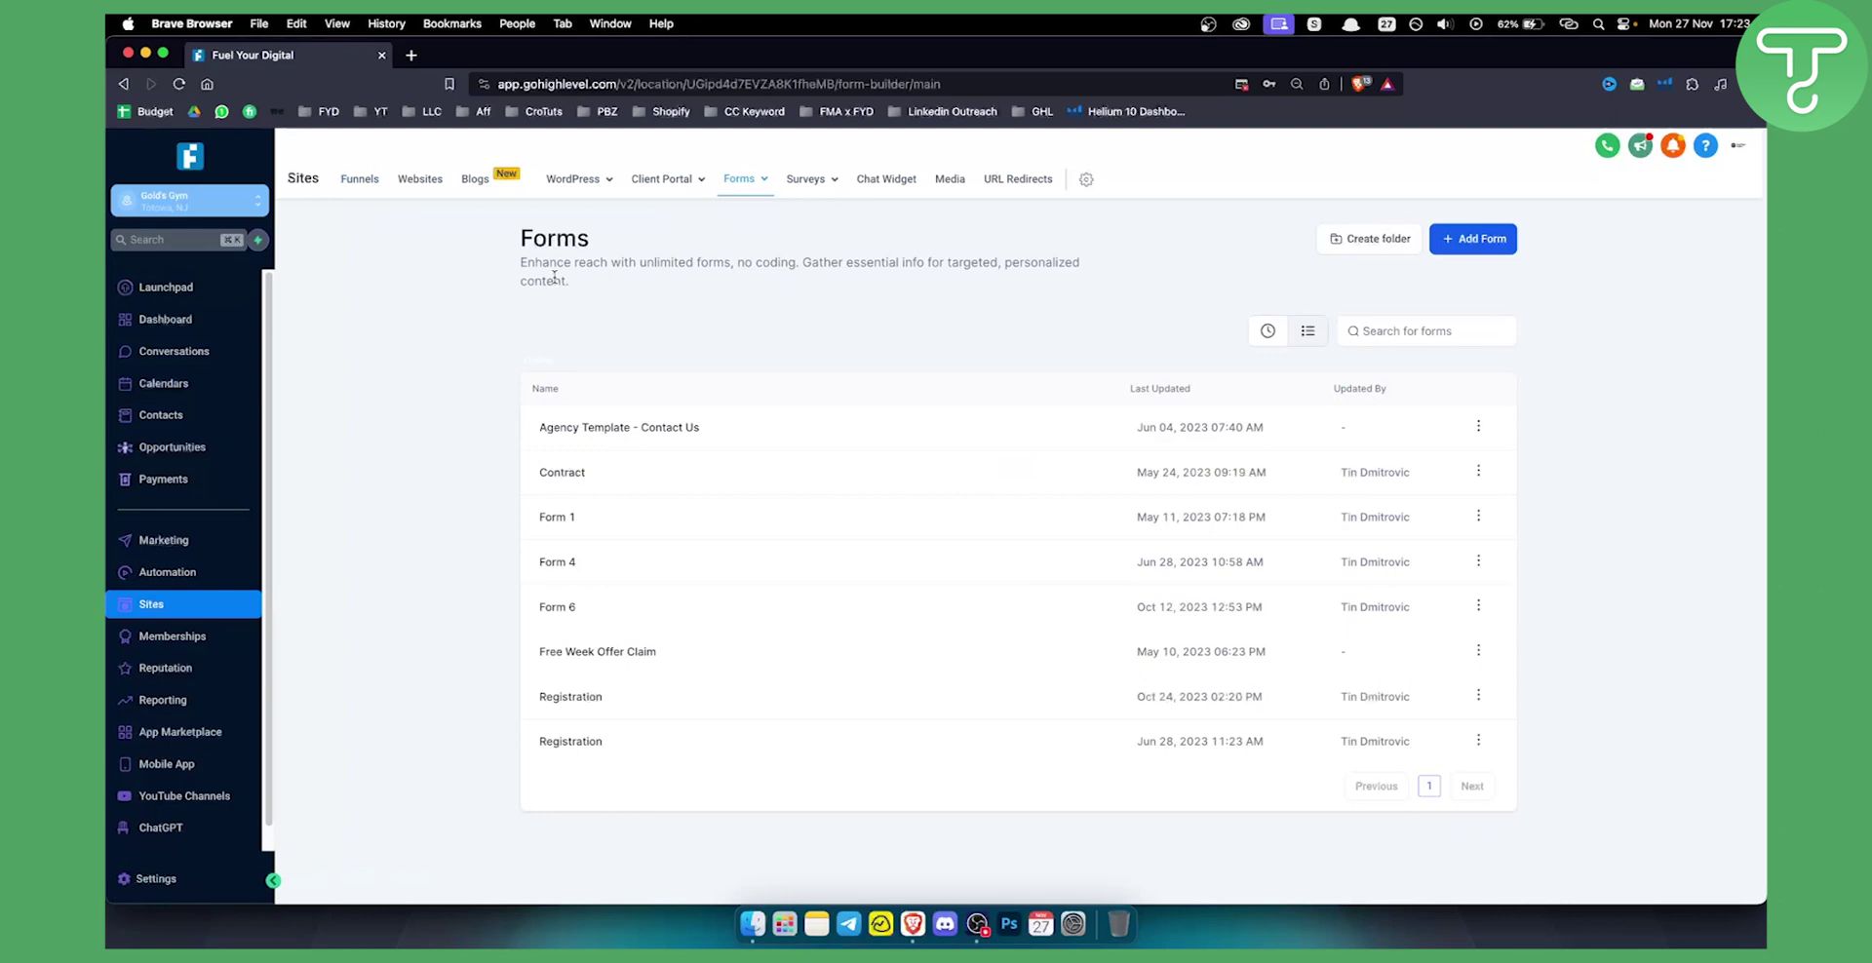
pyautogui.moveTo(817, 186)
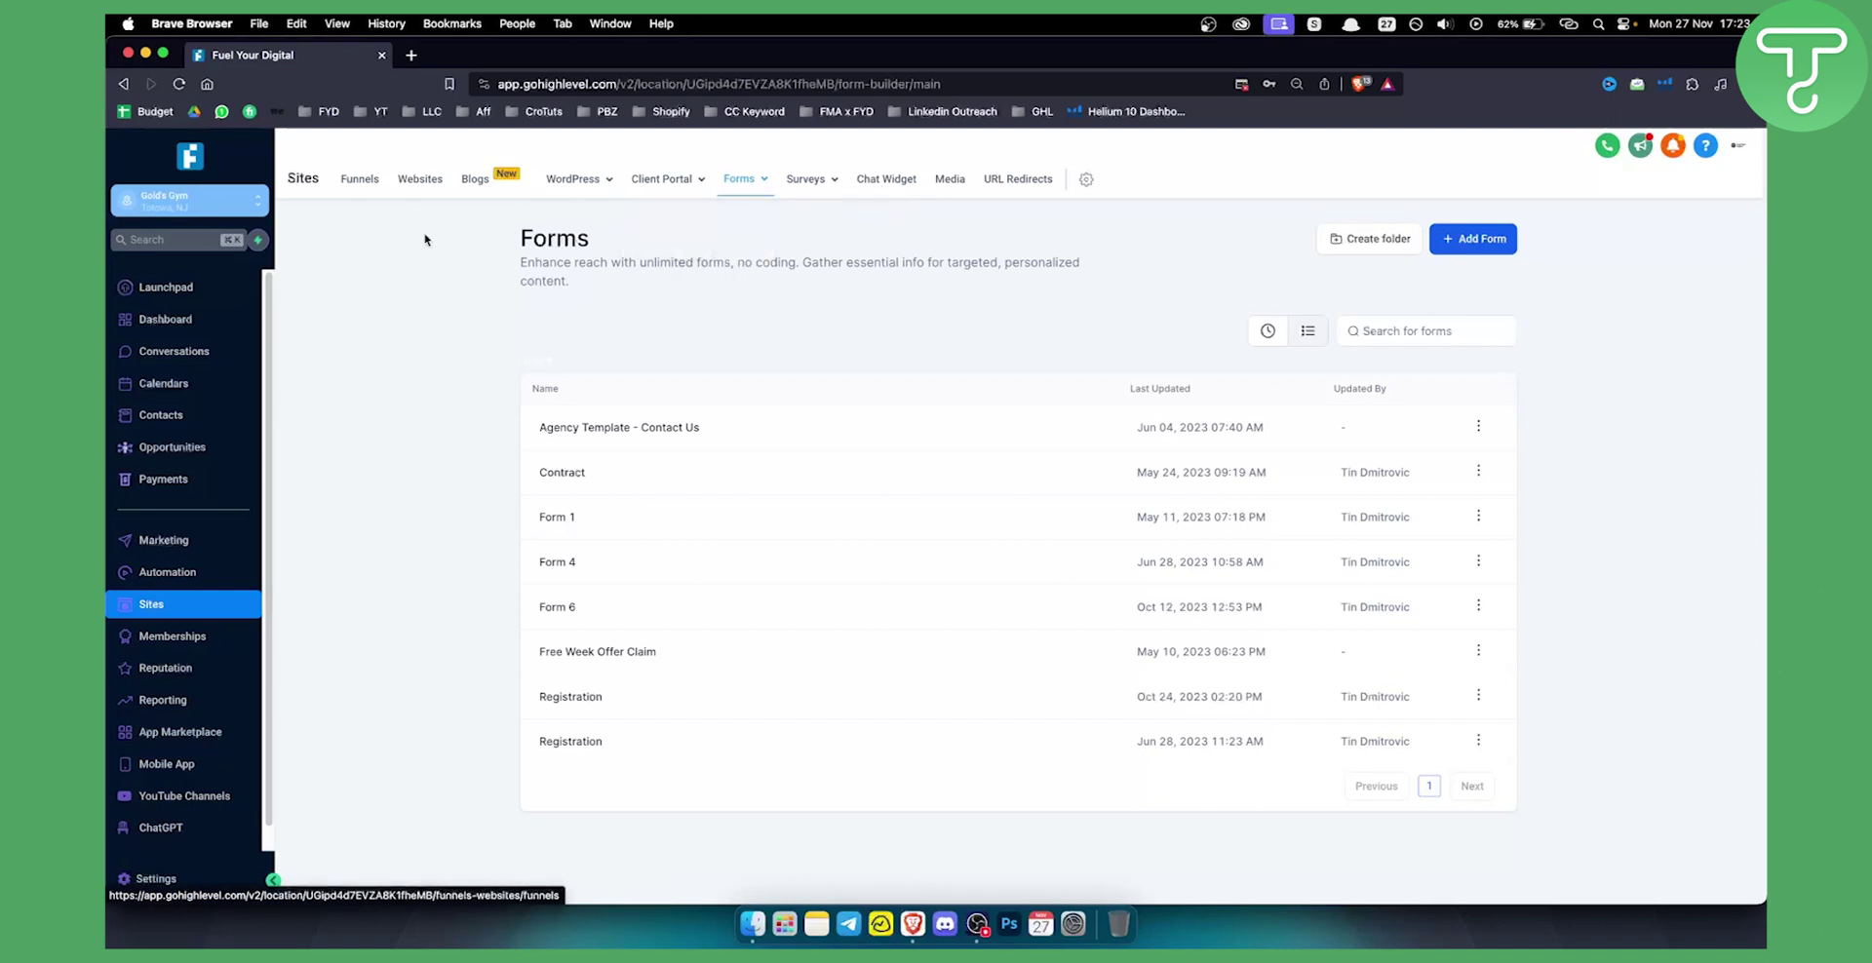
# - Create a new form from the Generic Registration template
pyautogui.click(1476, 243)
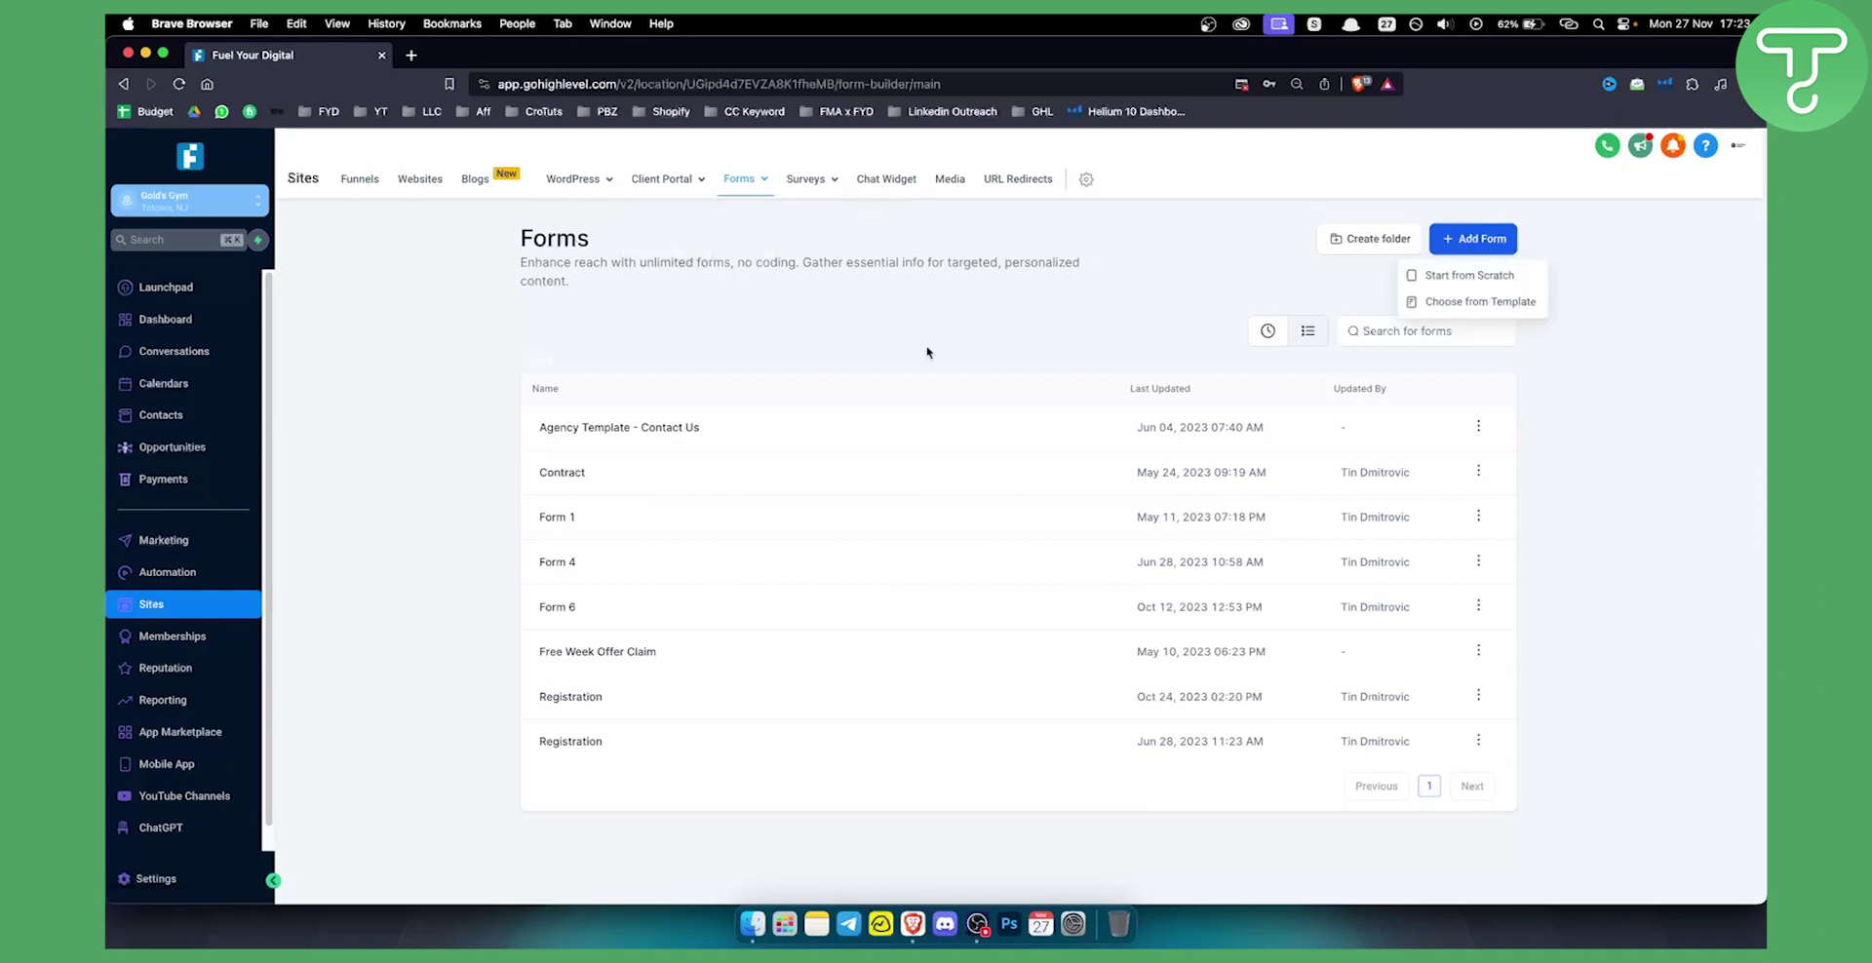
pyautogui.click(1452, 304)
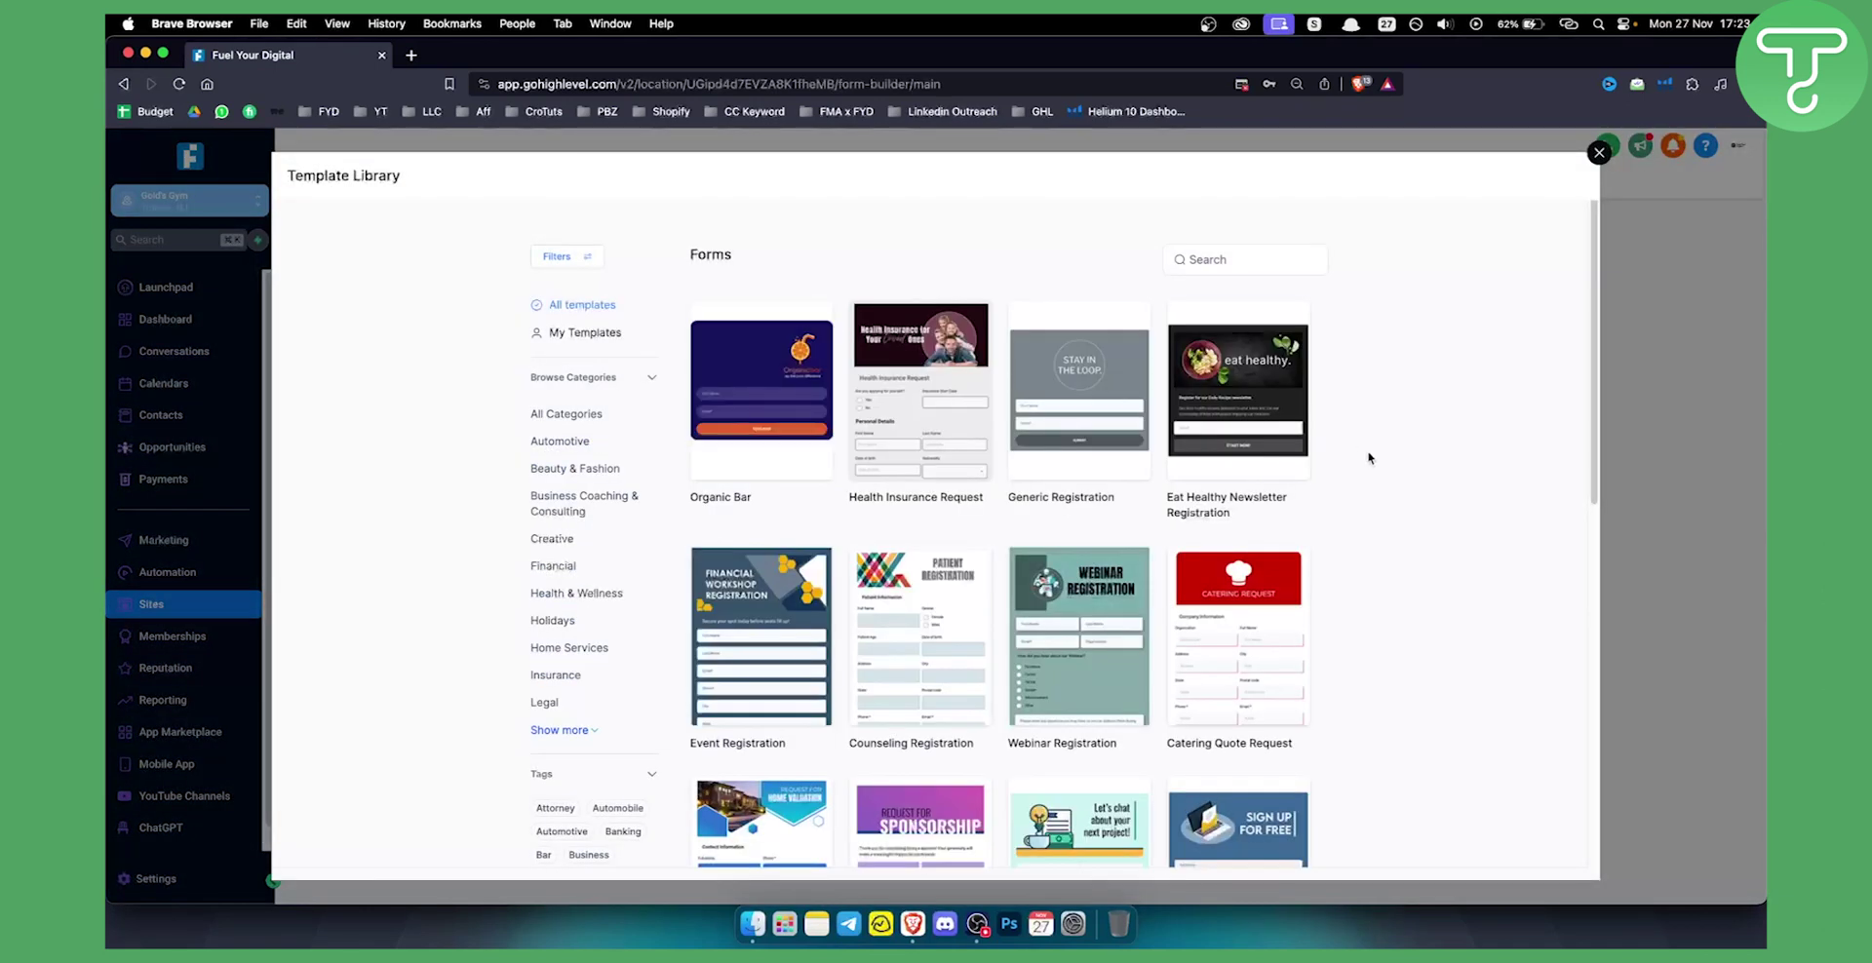
pyautogui.moveTo(1119, 446)
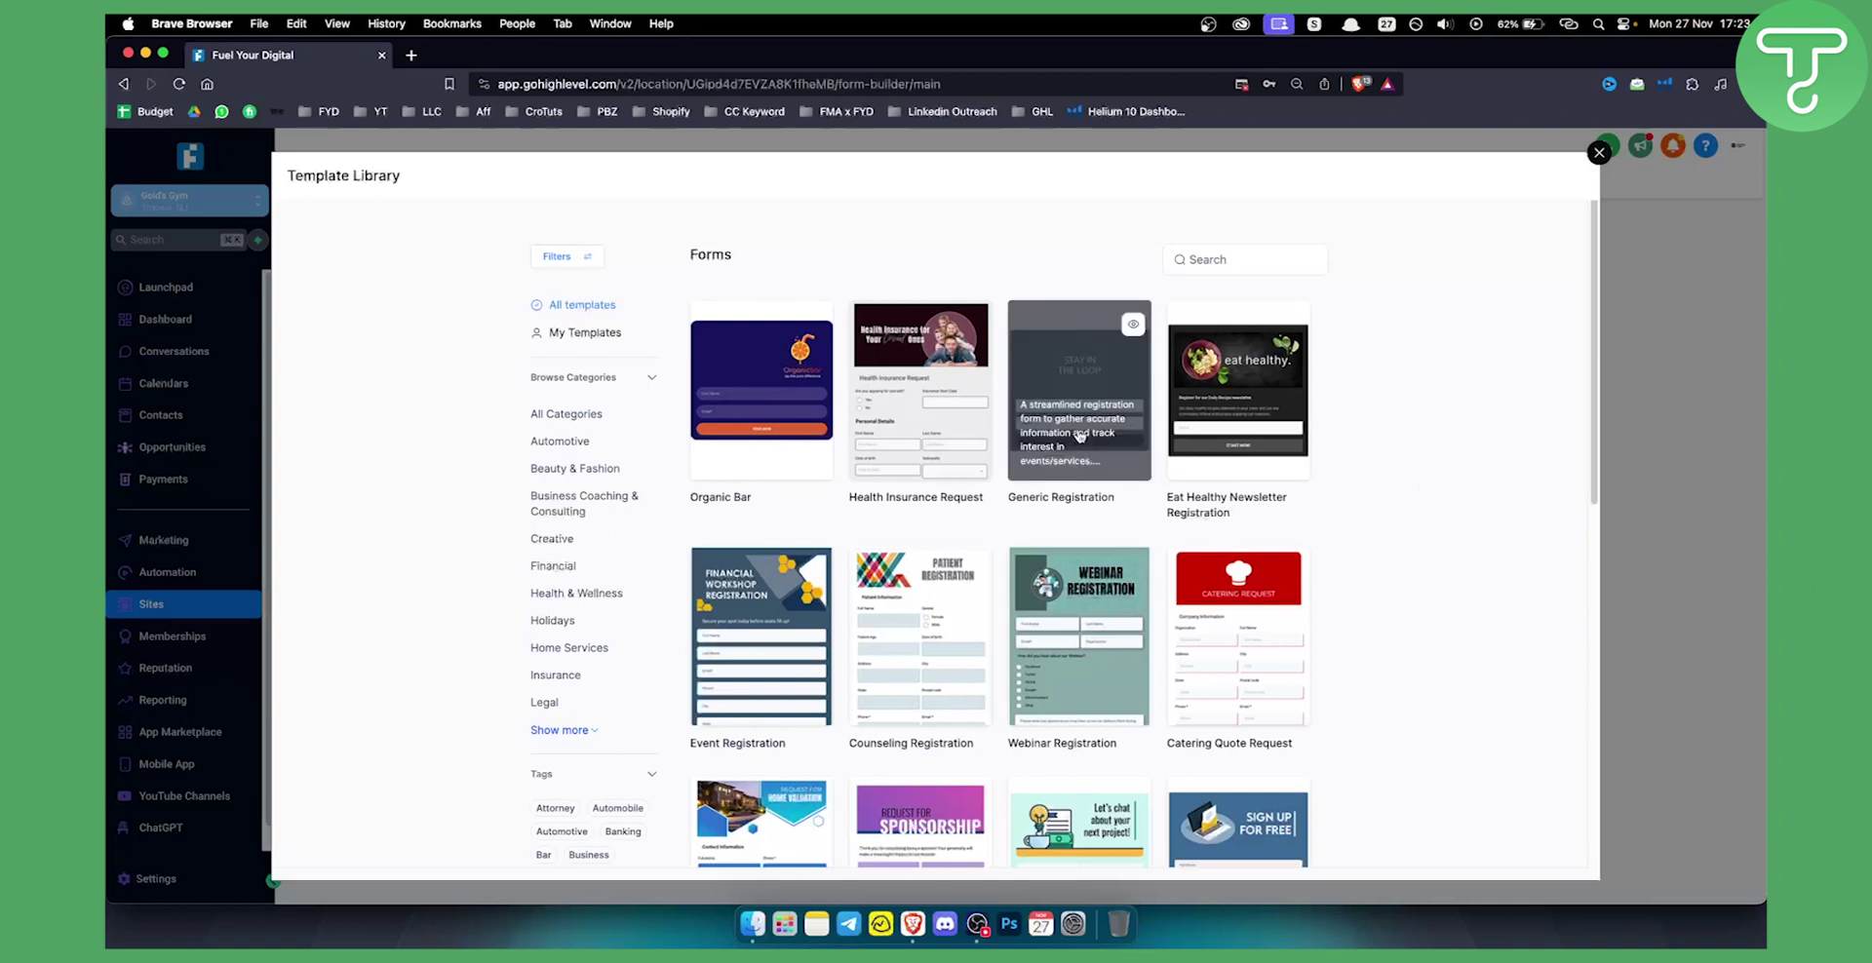
pyautogui.click(1092, 378)
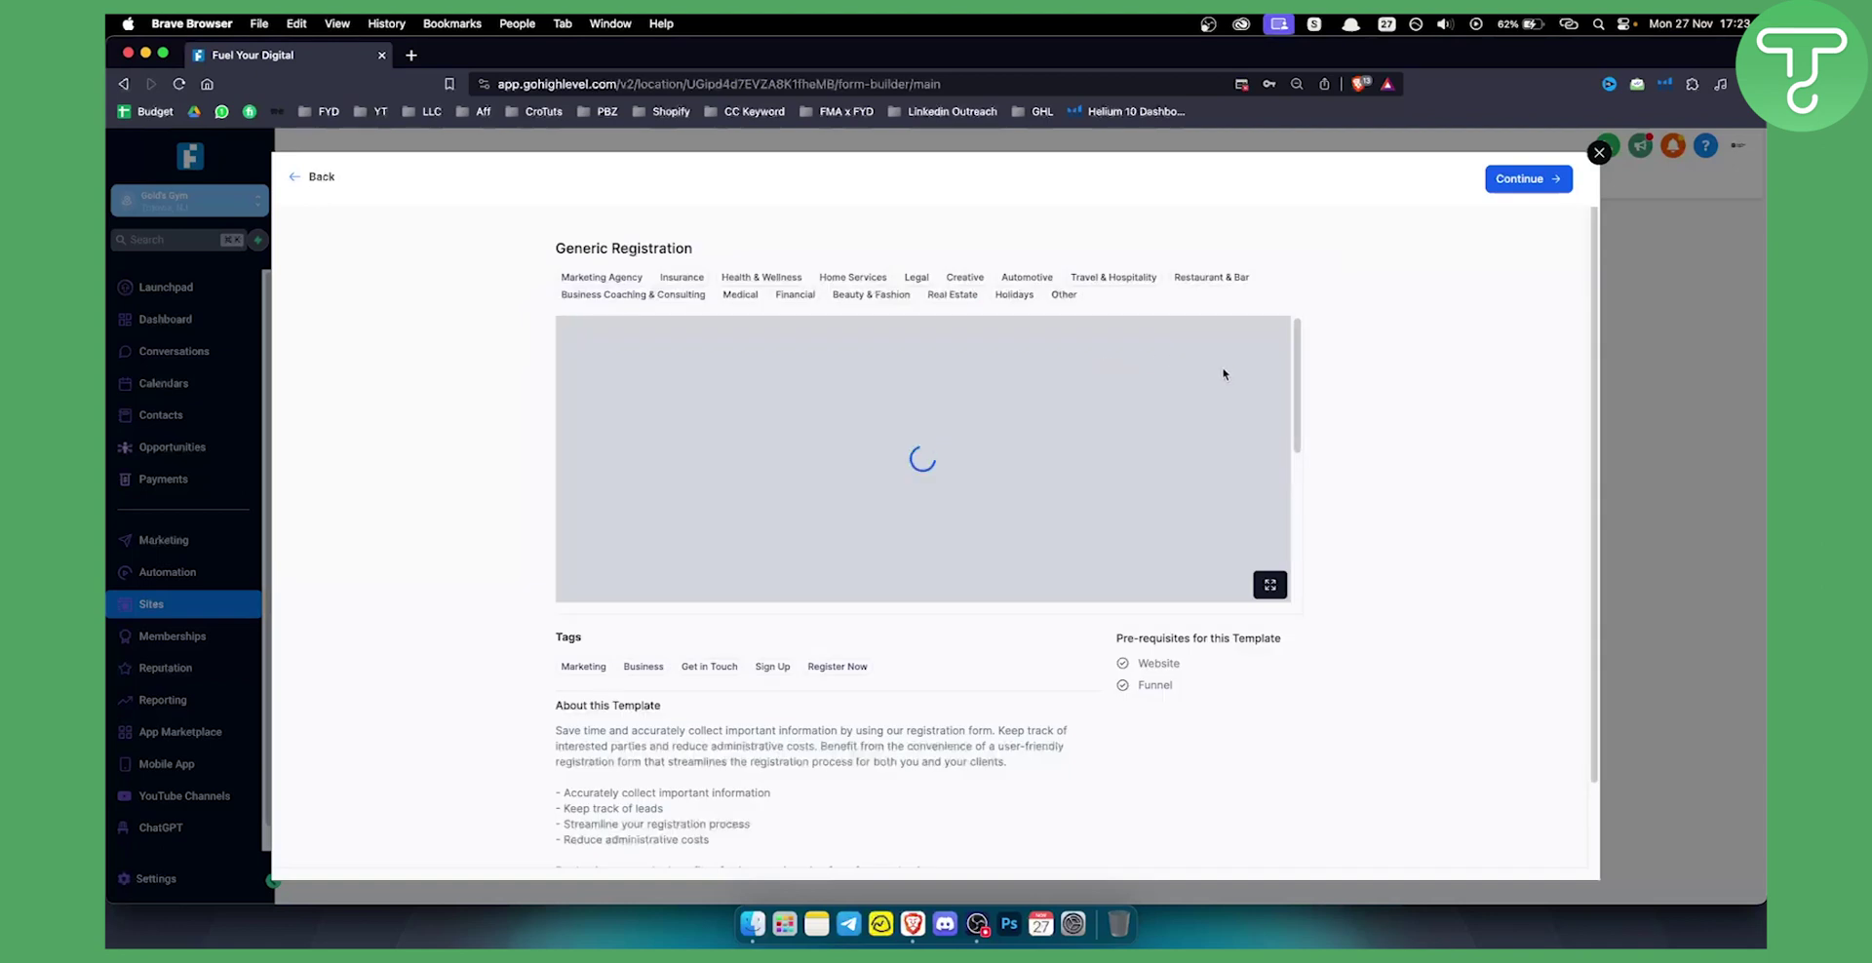
pyautogui.click(1530, 183)
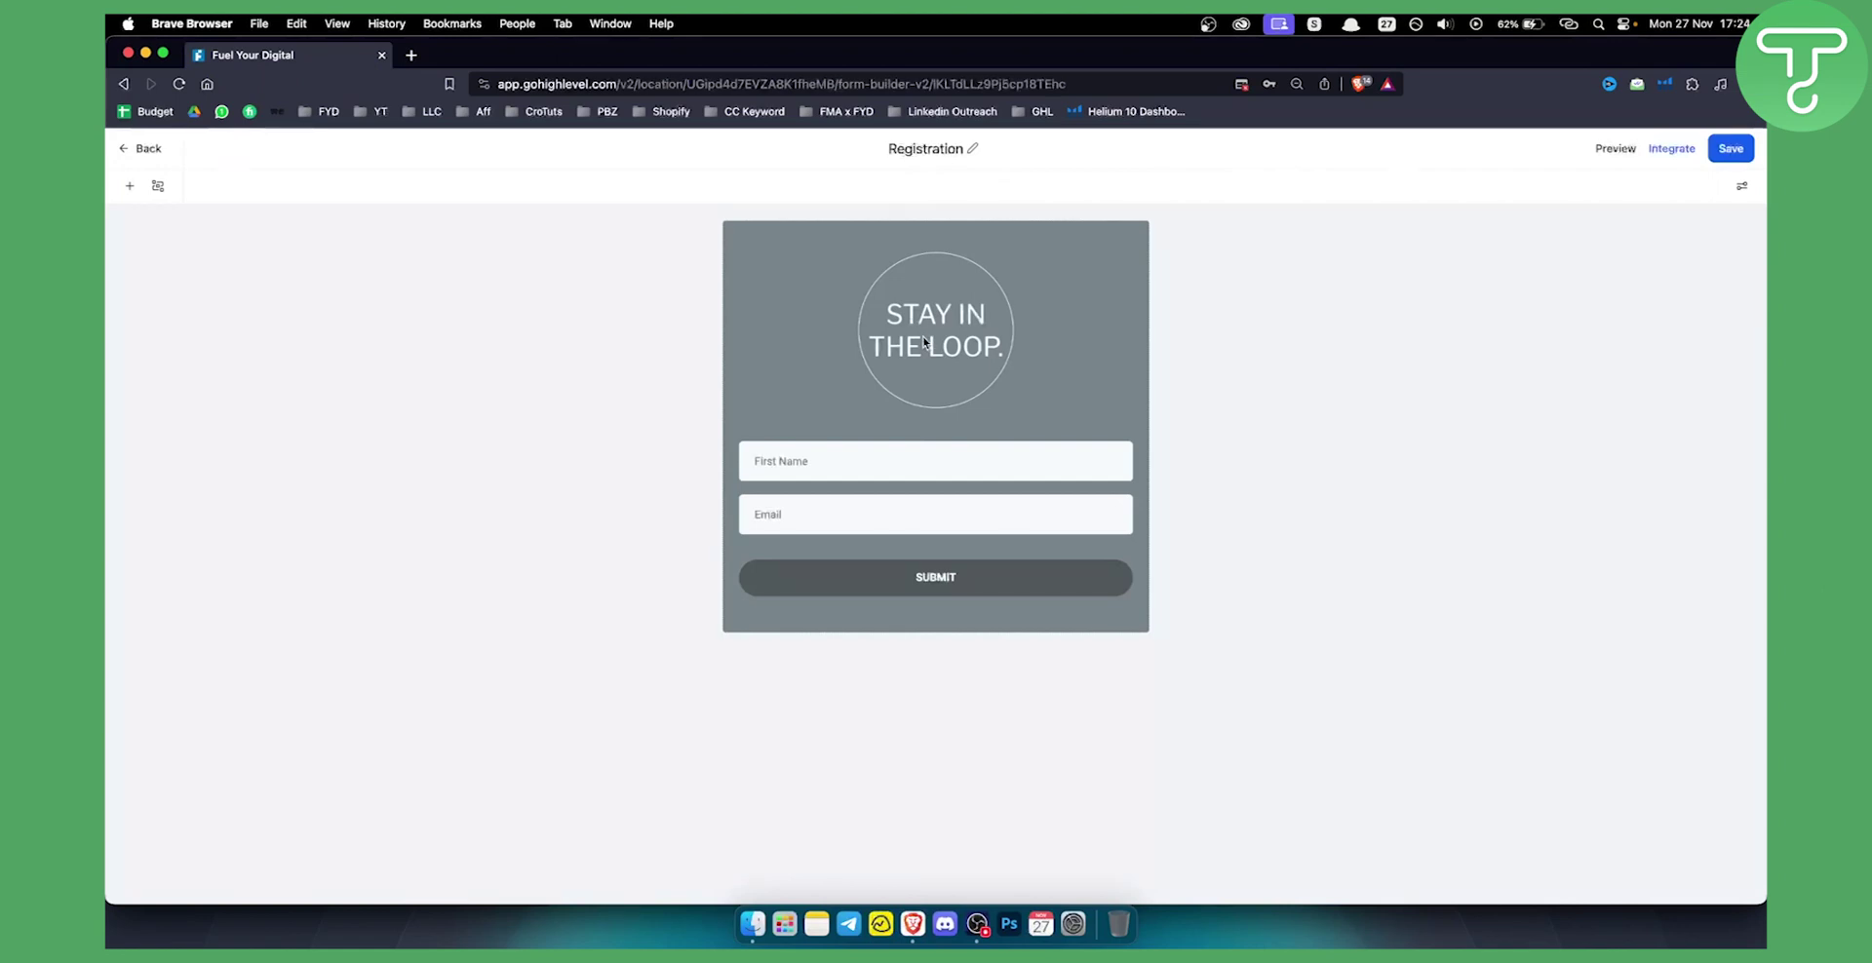
# - Open the form's Integrate options and compare the Sticky sidebar, Polite slide-in, Popup and Inline layouts
pyautogui.click(1671, 148)
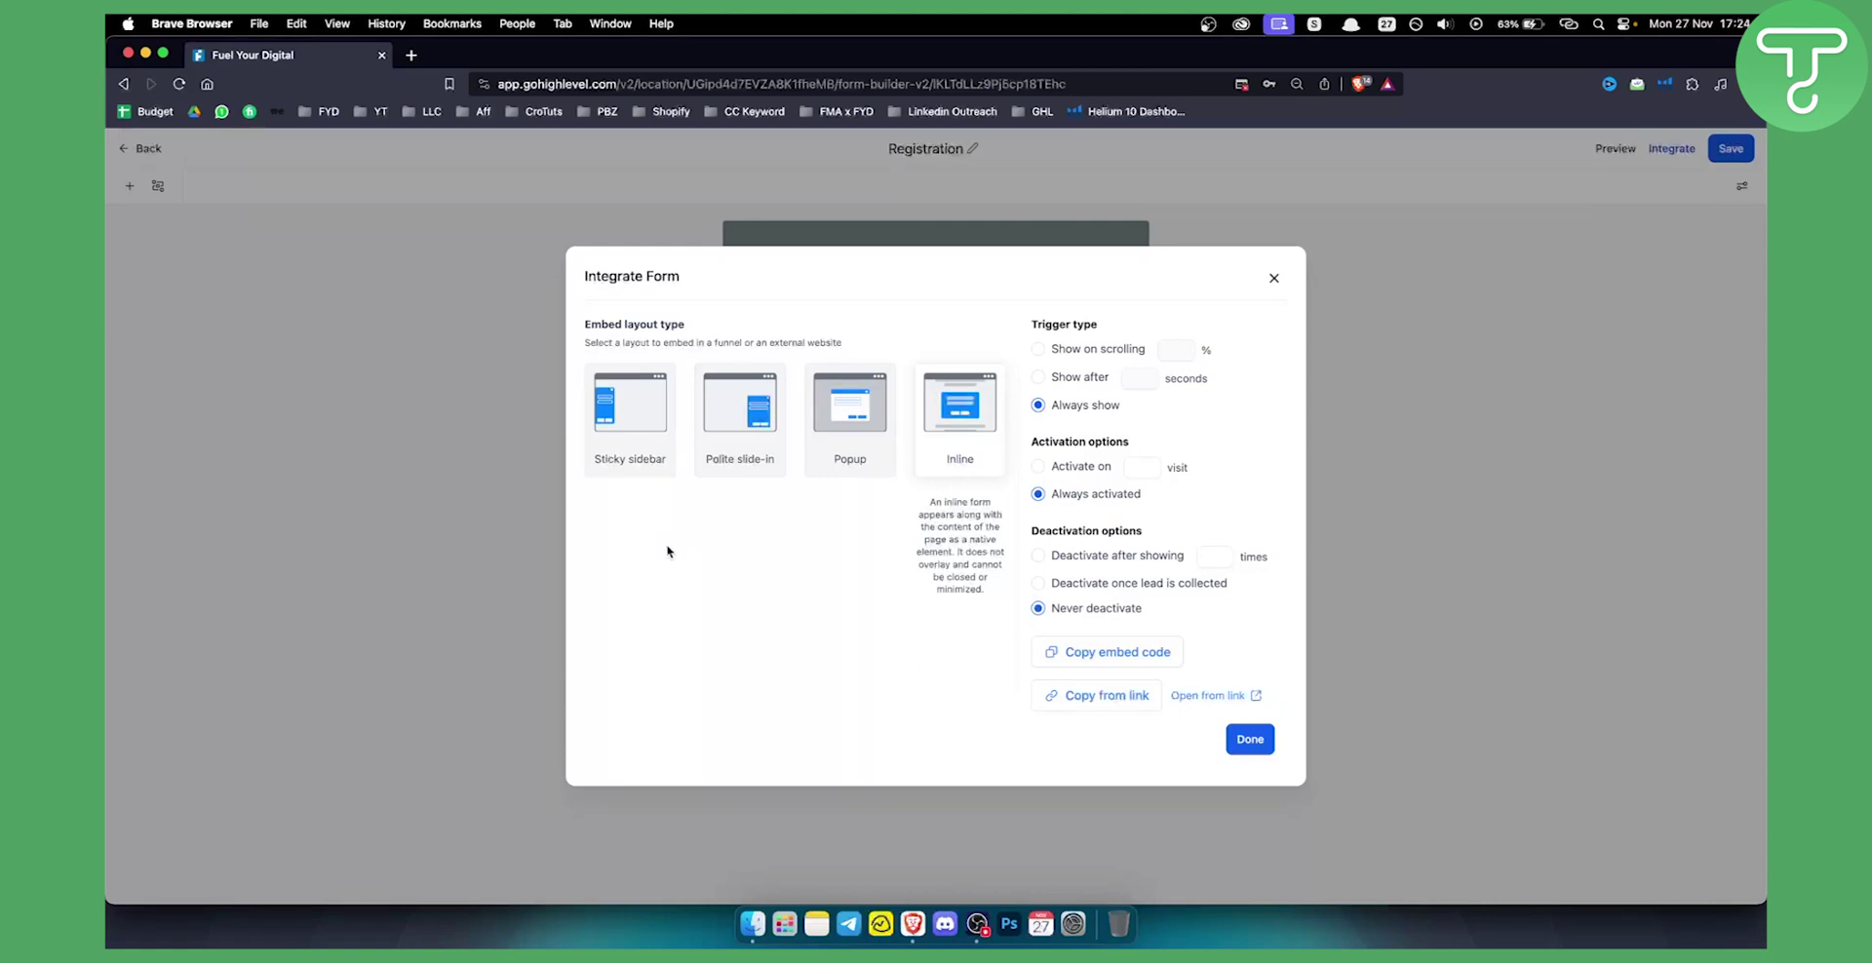
pyautogui.moveTo(635, 422)
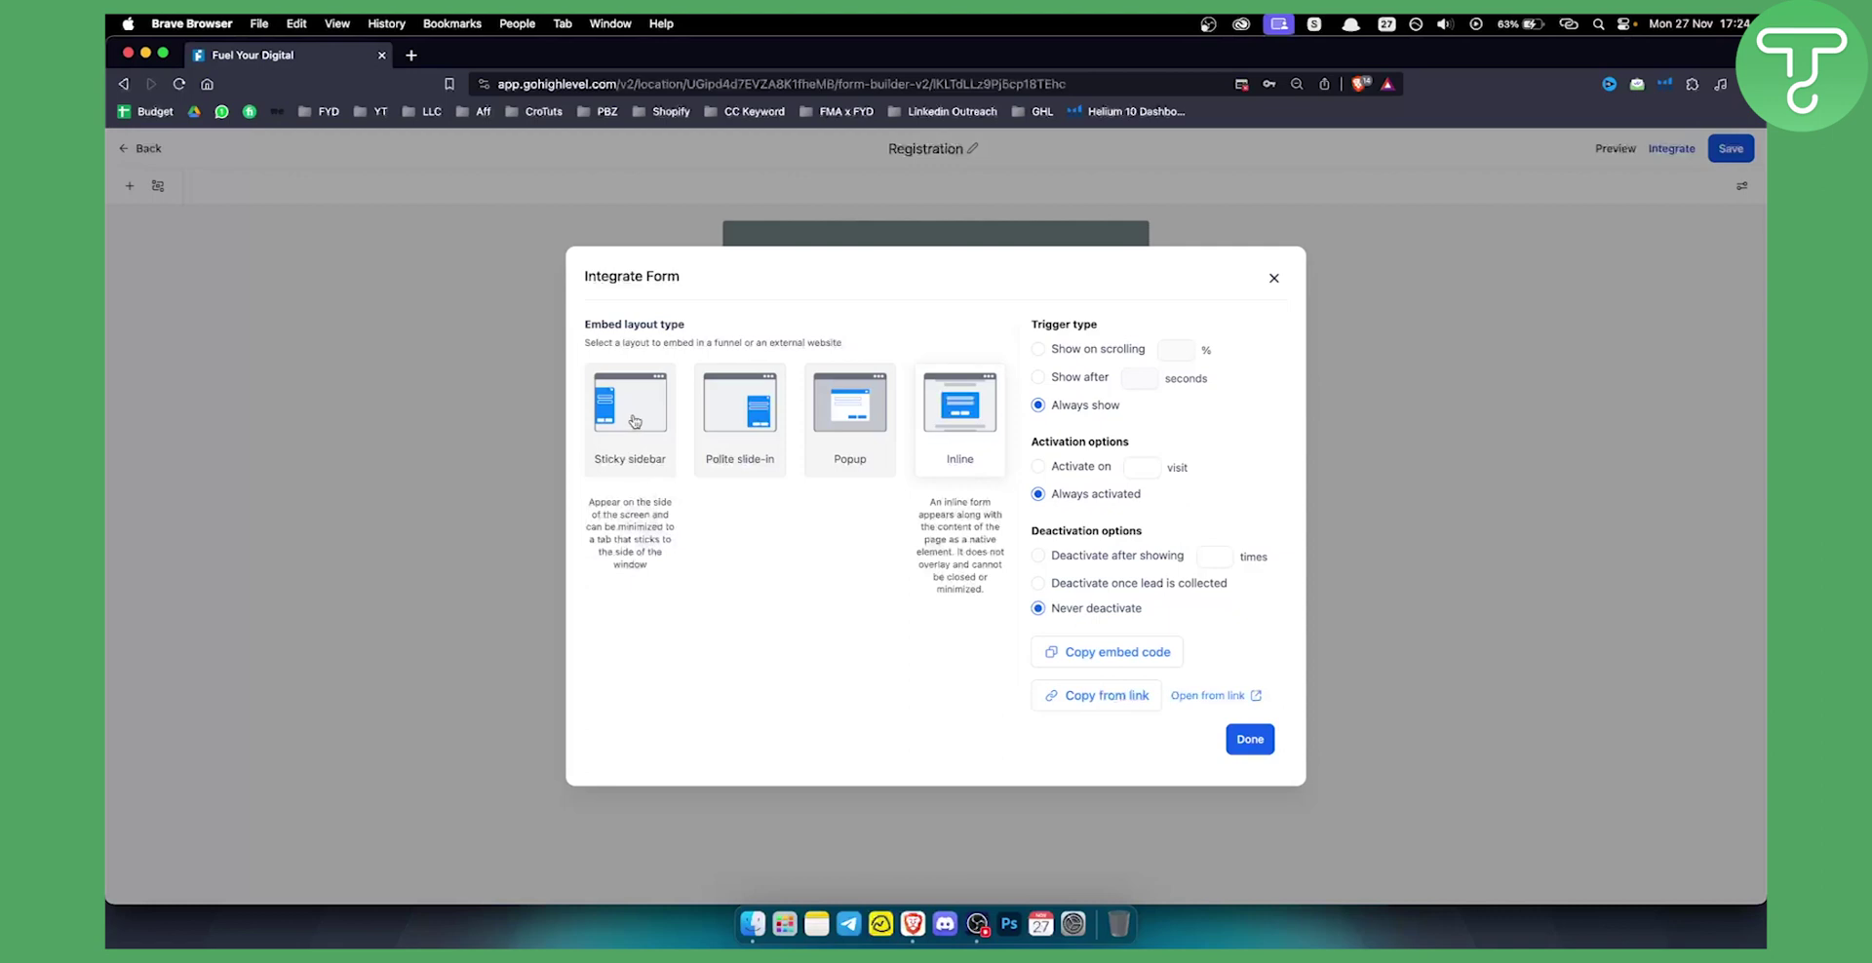
pyautogui.click(634, 421)
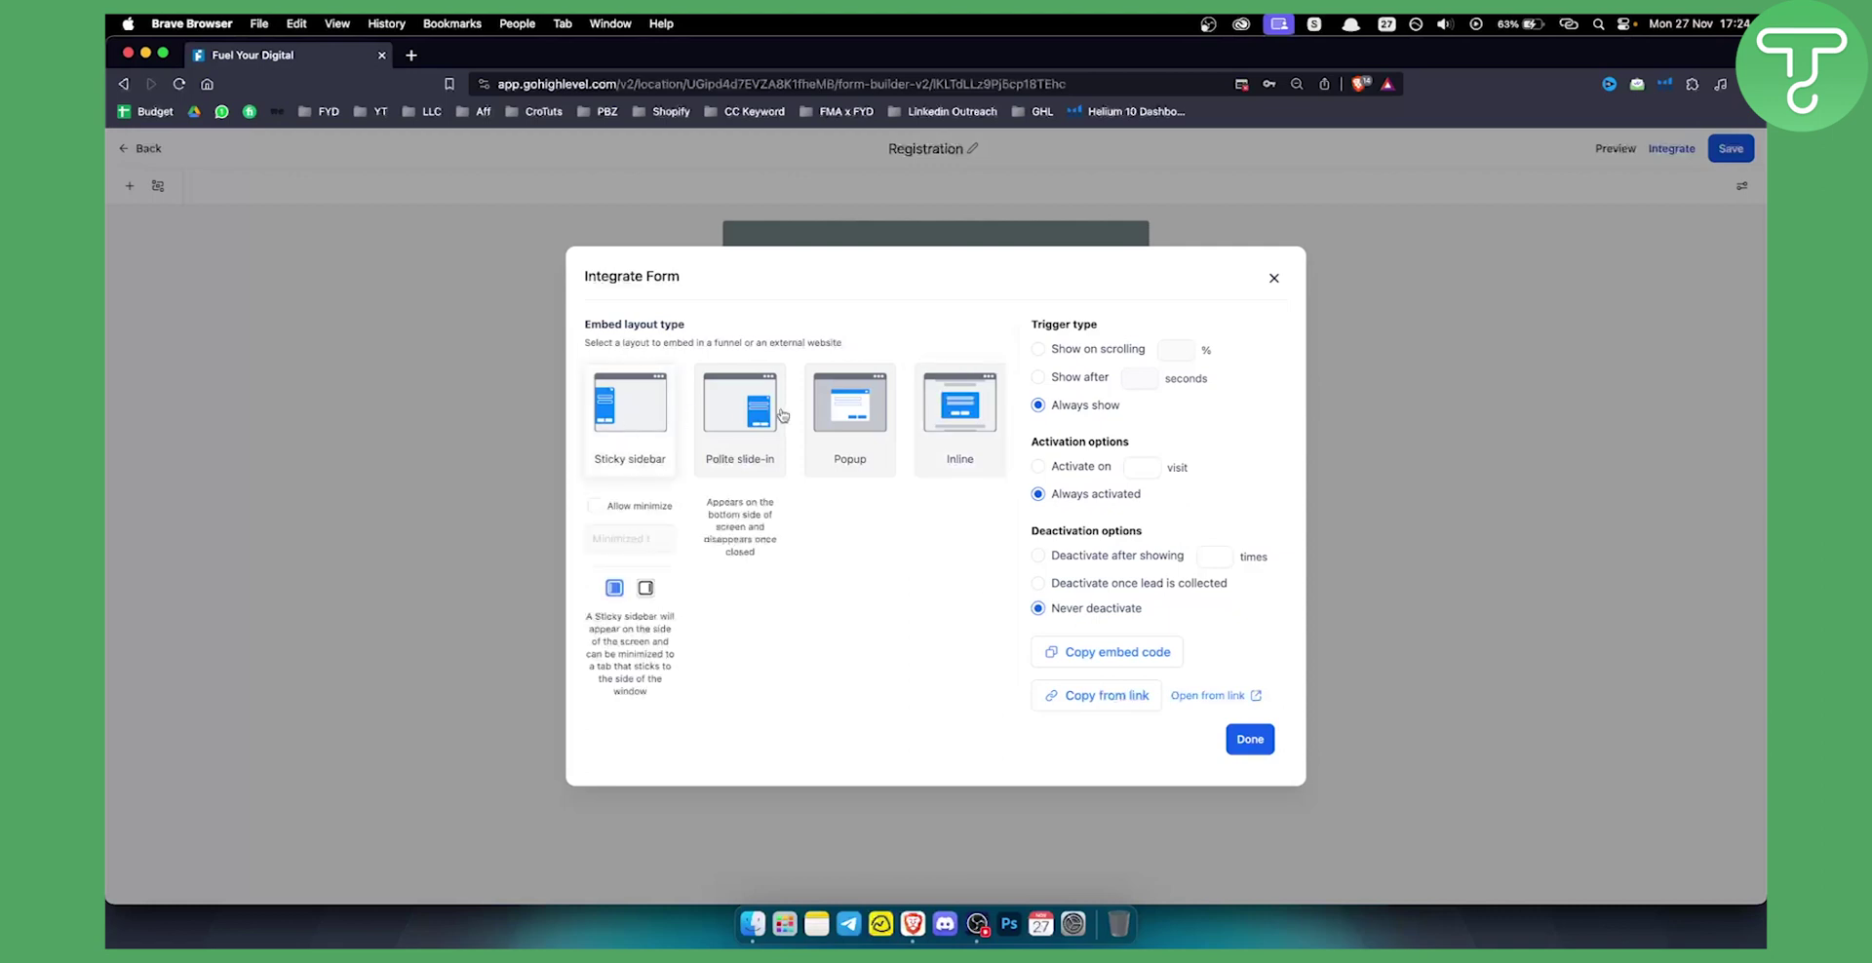
pyautogui.click(751, 410)
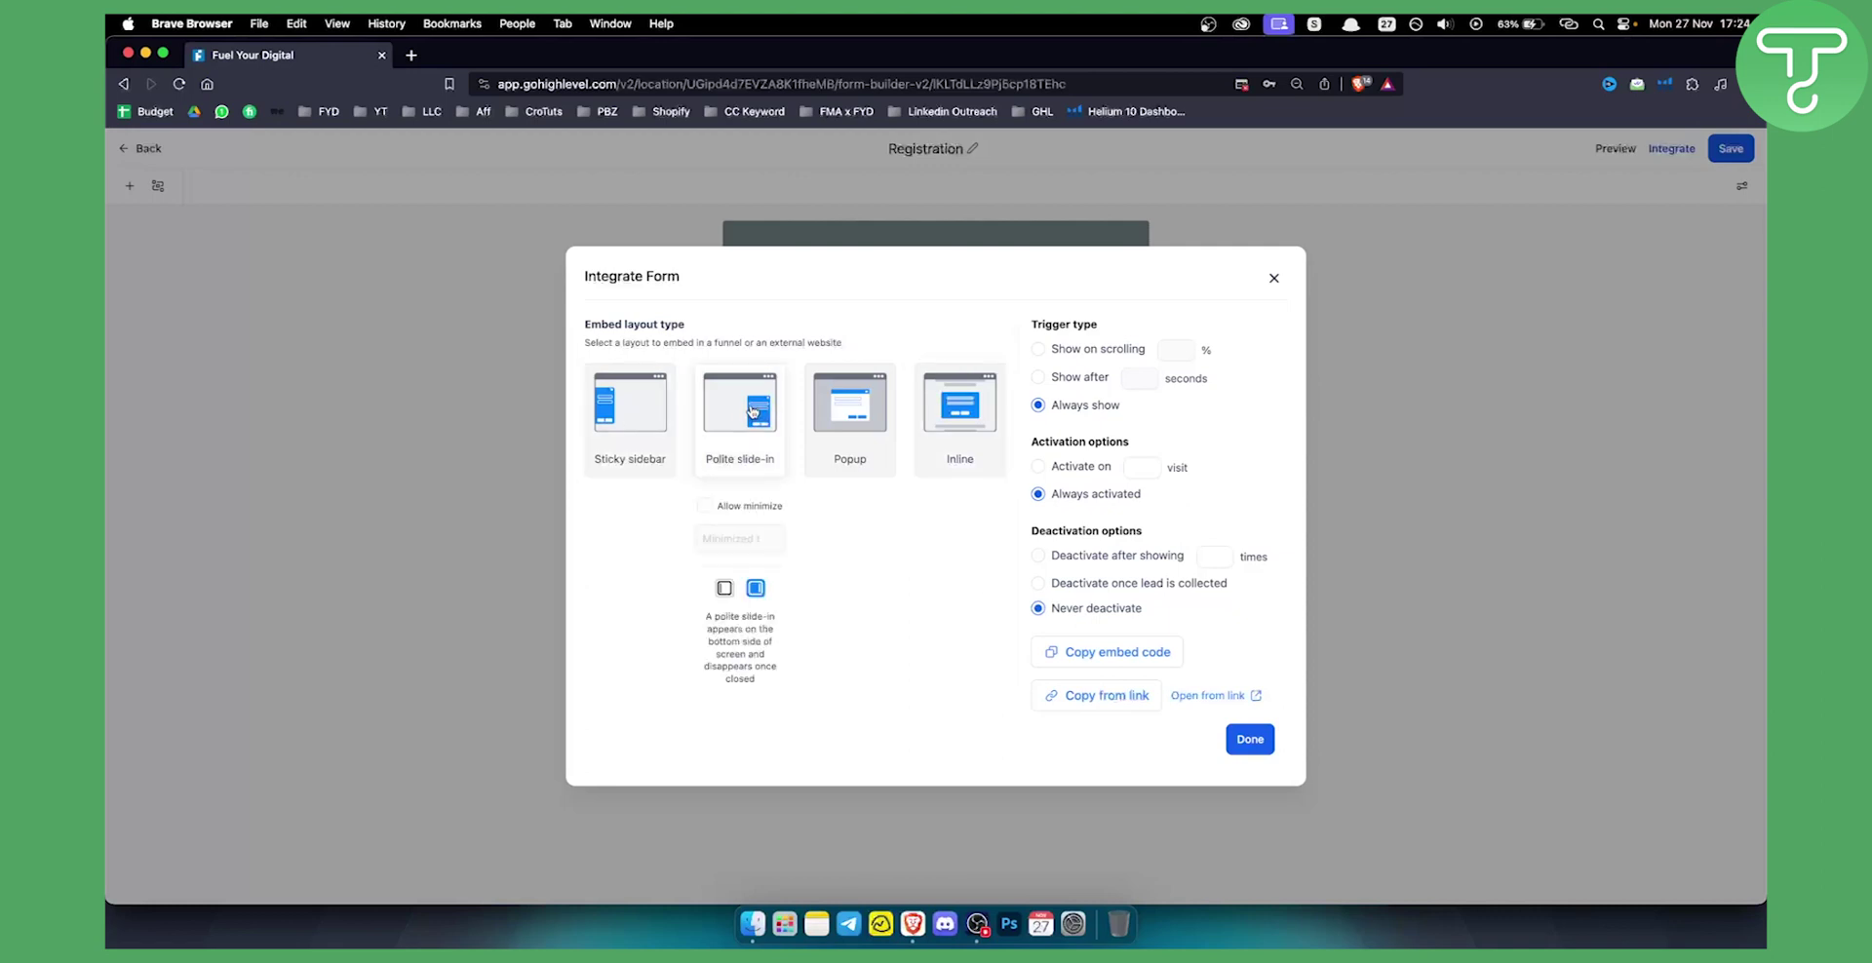
pyautogui.click(845, 409)
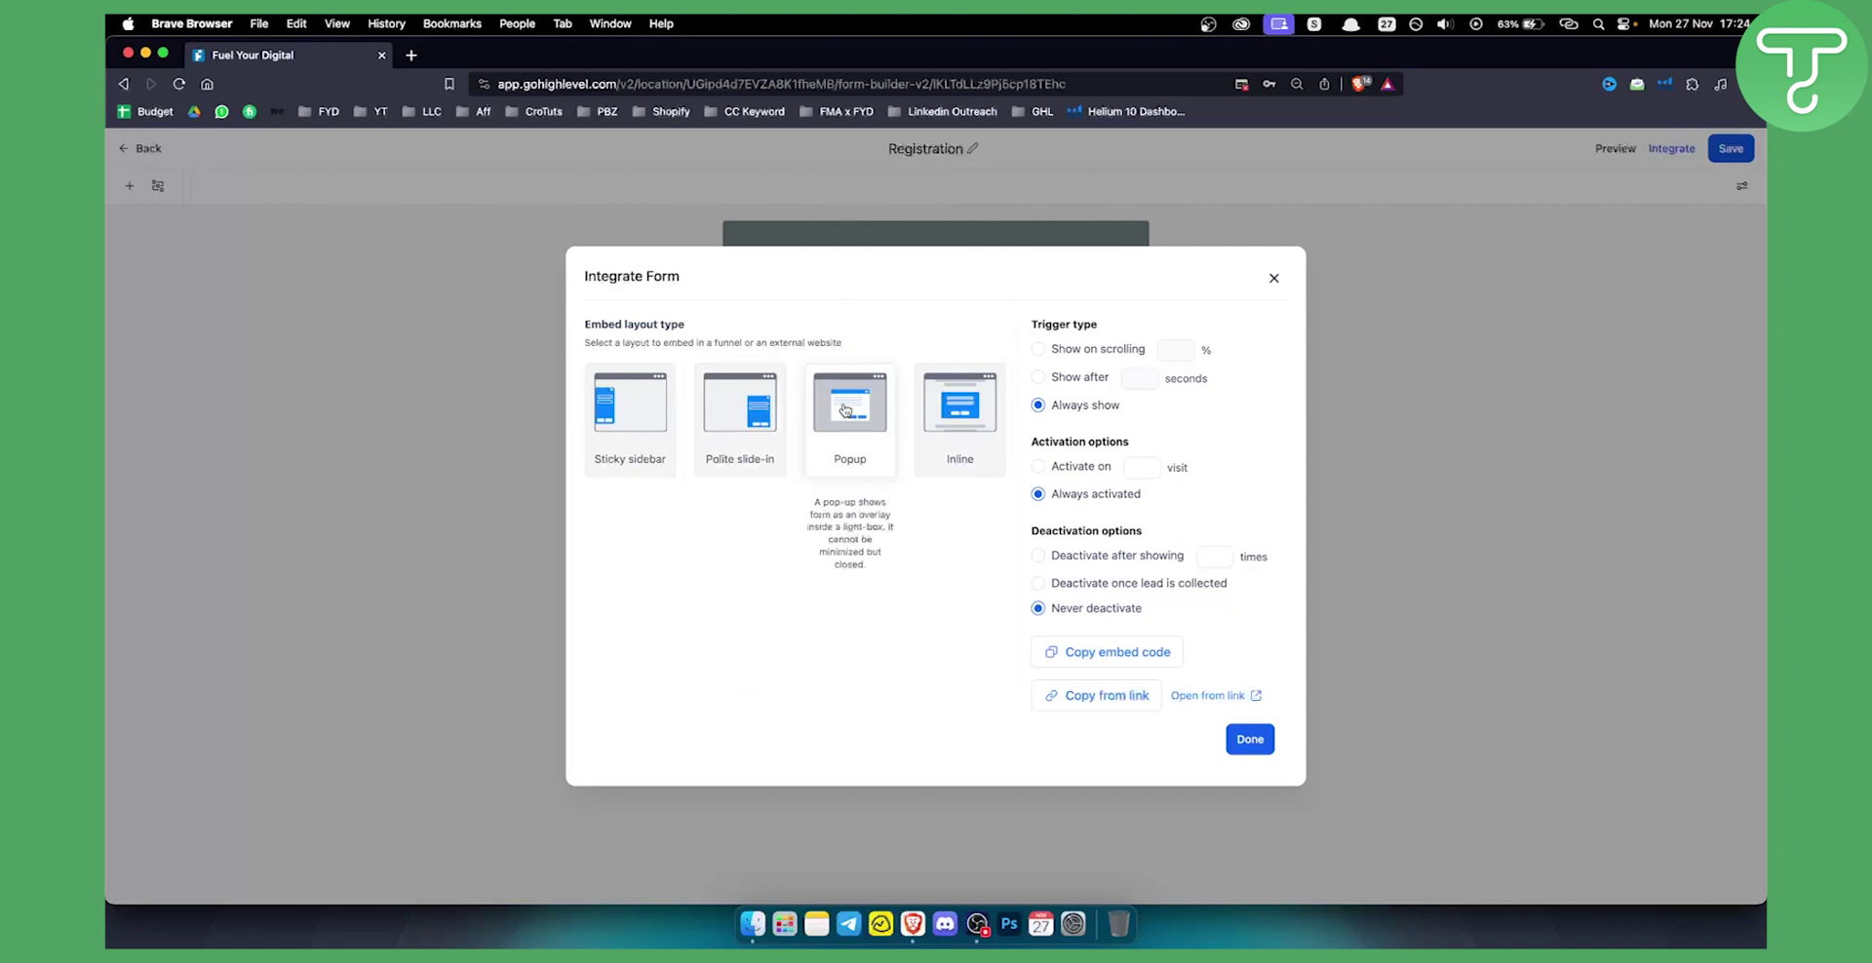
pyautogui.click(963, 411)
# - Embed the form as a Popup shown at 10% scroll and deactivated after 2 showings
pyautogui.click(860, 419)
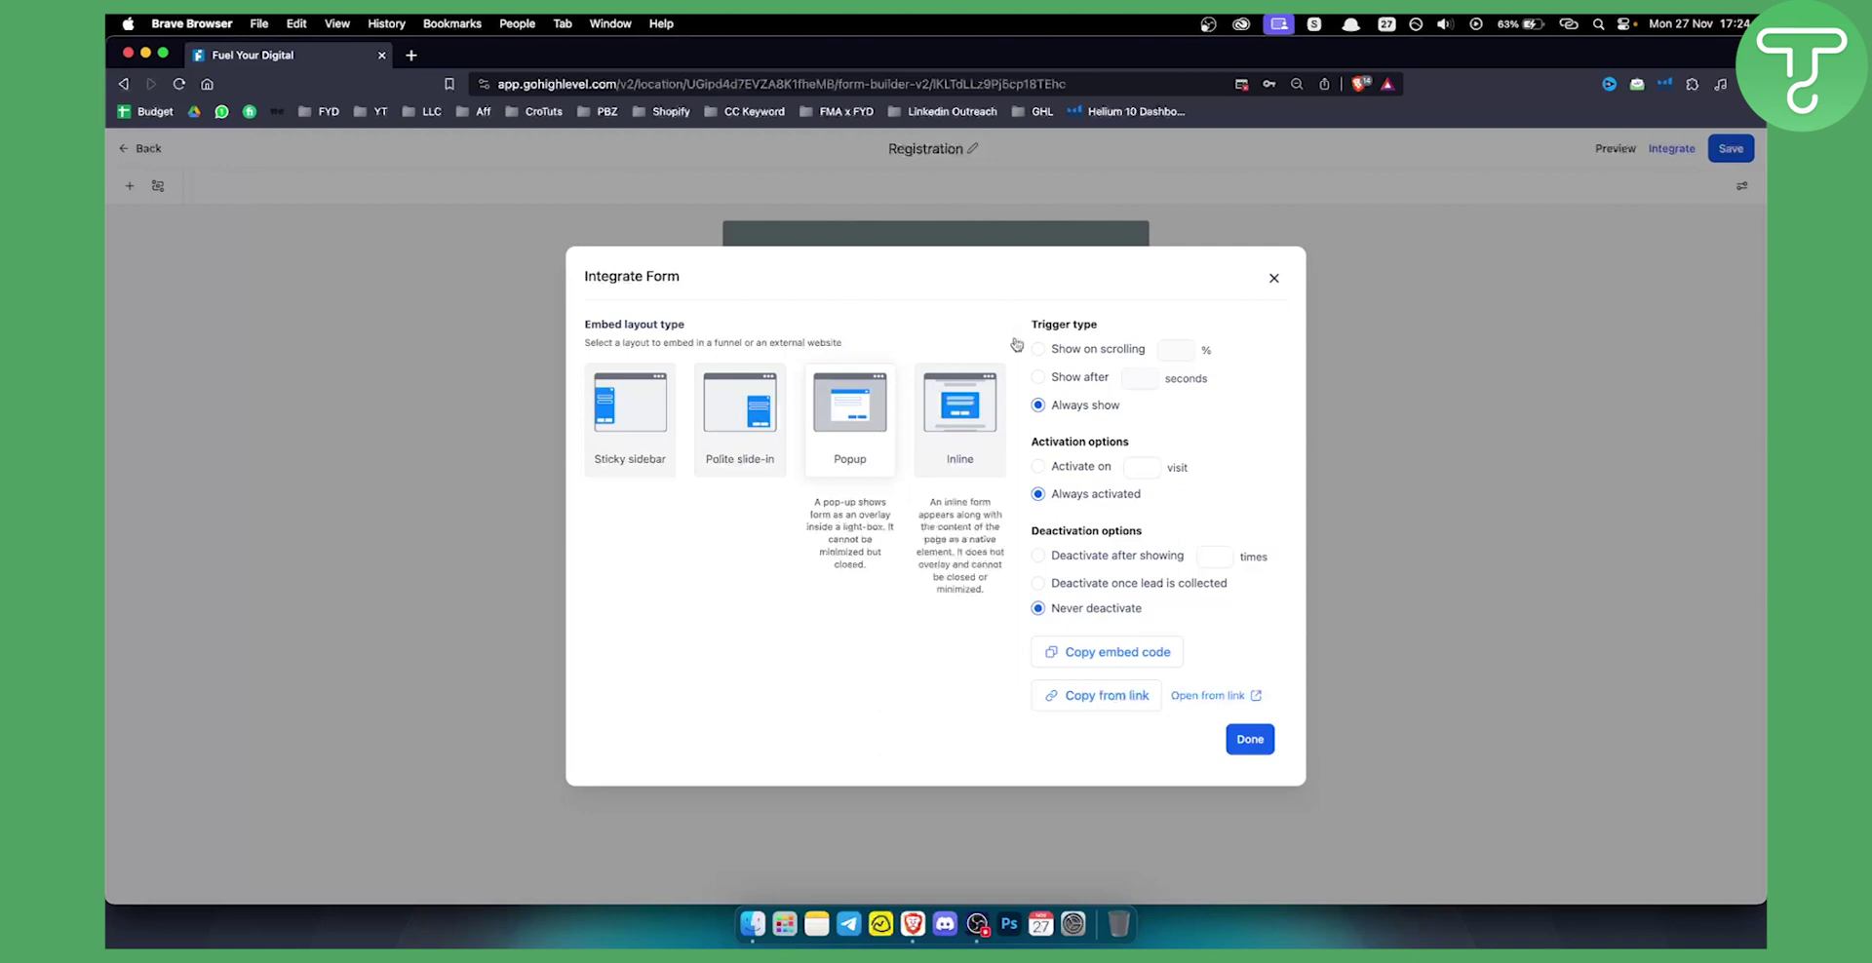
pyautogui.click(1131, 353)
pyautogui.click(1173, 349)
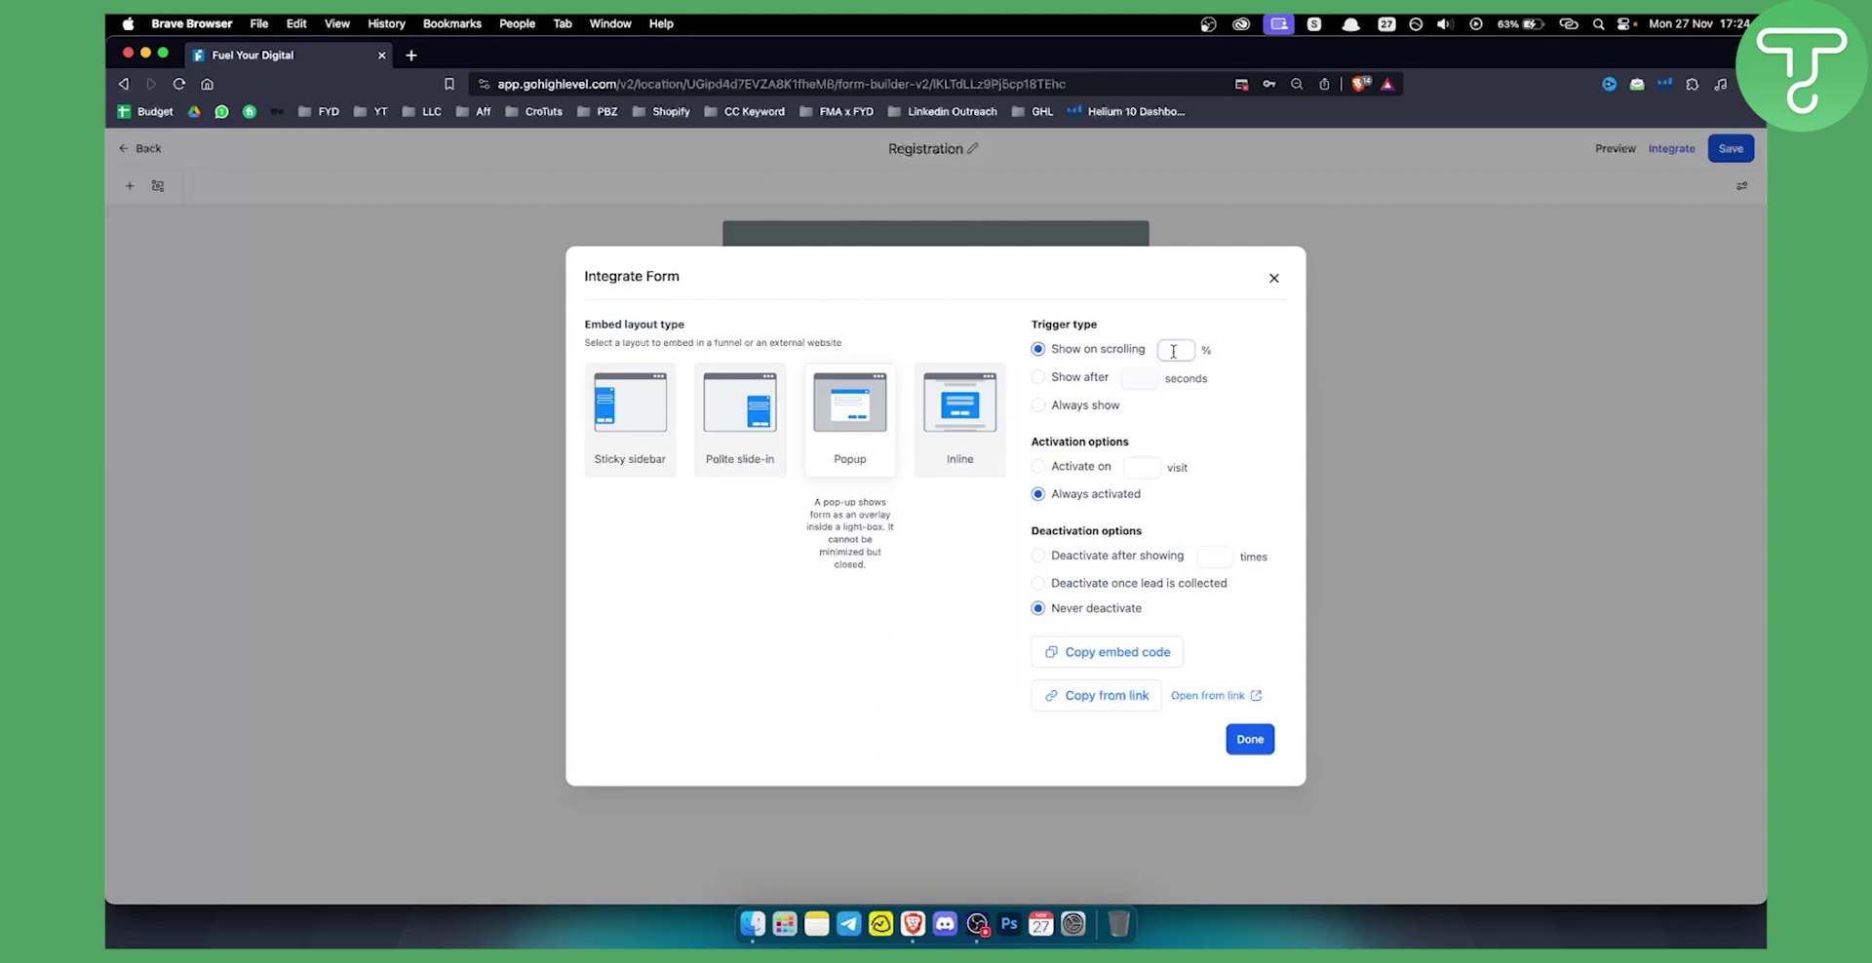
pyautogui.write('10')
pyautogui.click(1067, 556)
# - Copy the form's embed code and close the embedding options with Done
pyautogui.click(1091, 698)
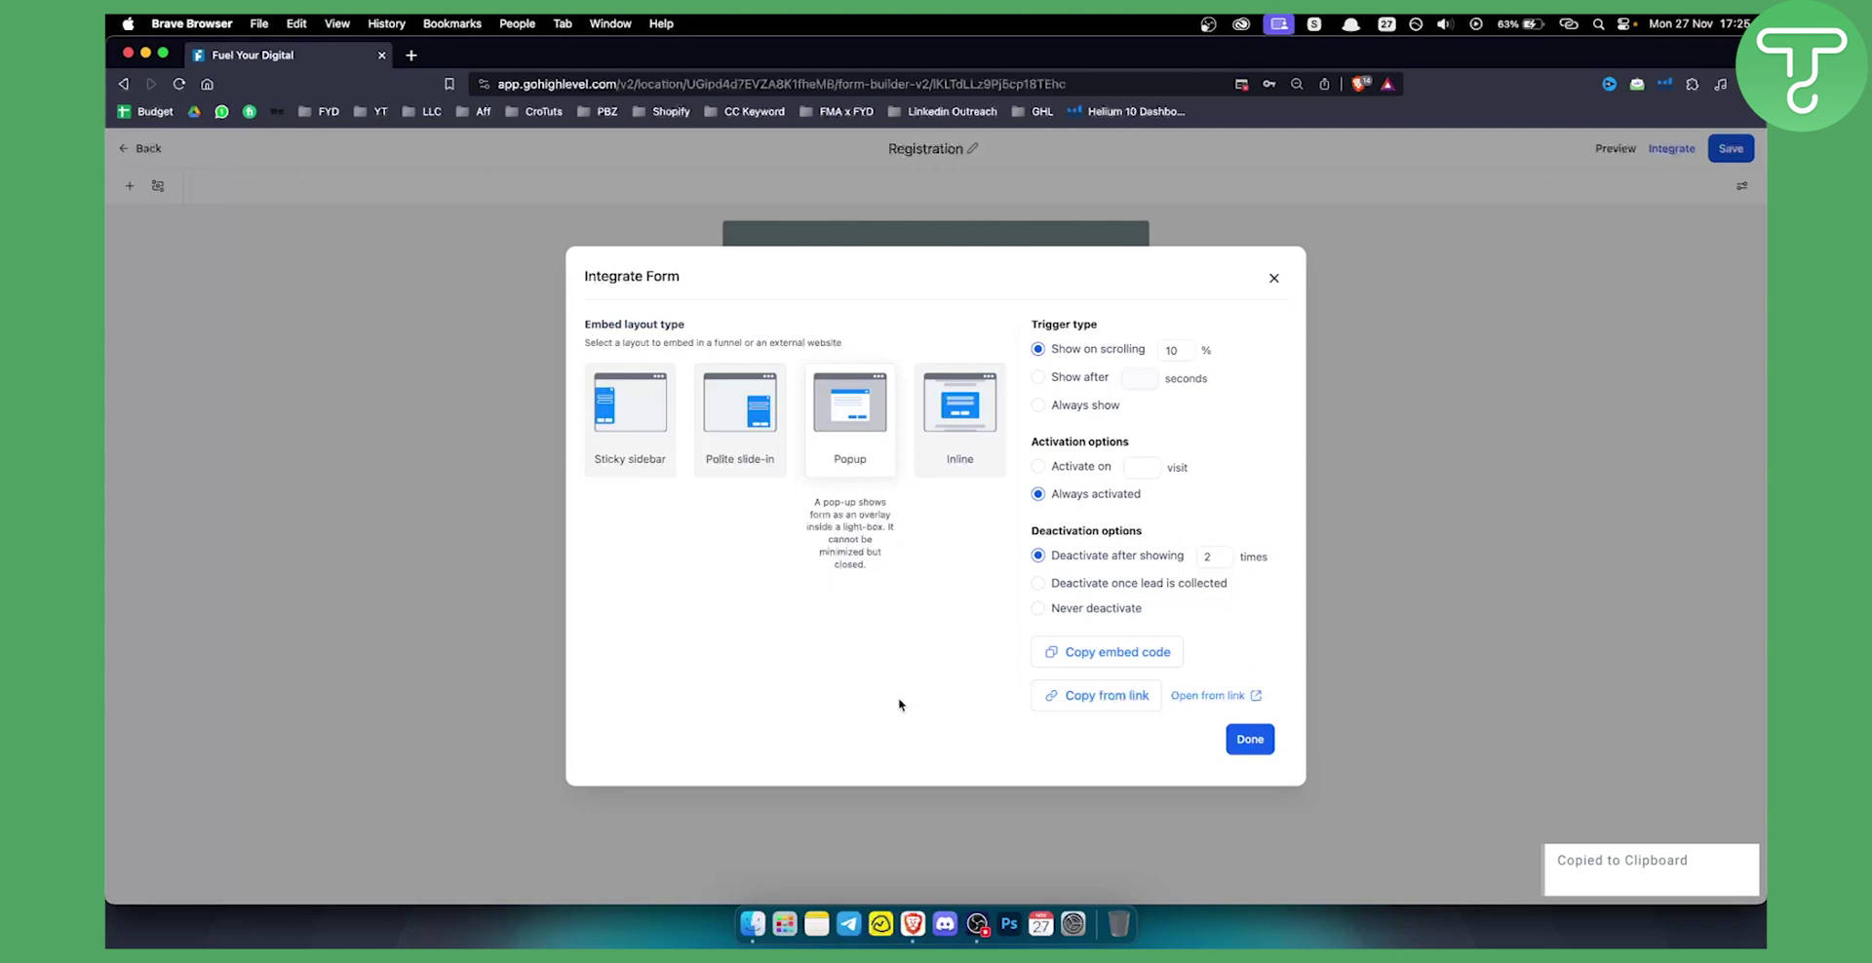
pyautogui.click(1116, 700)
pyautogui.click(1133, 655)
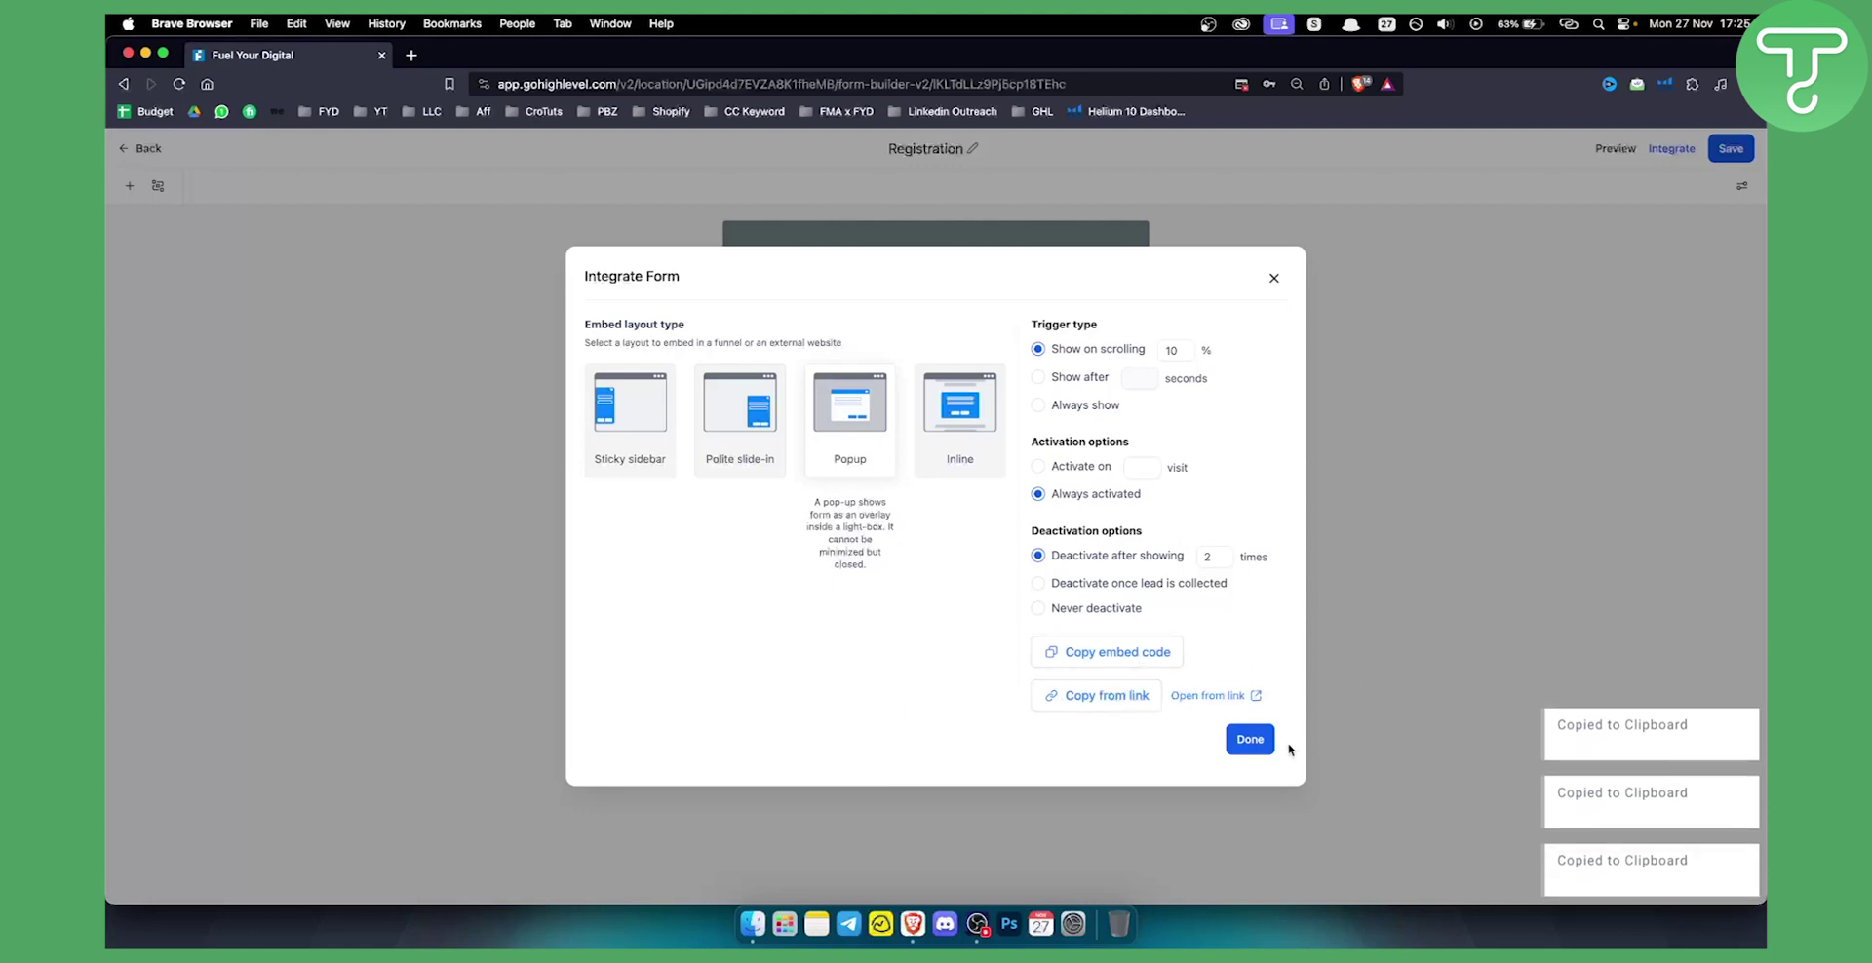
pyautogui.click(1251, 740)
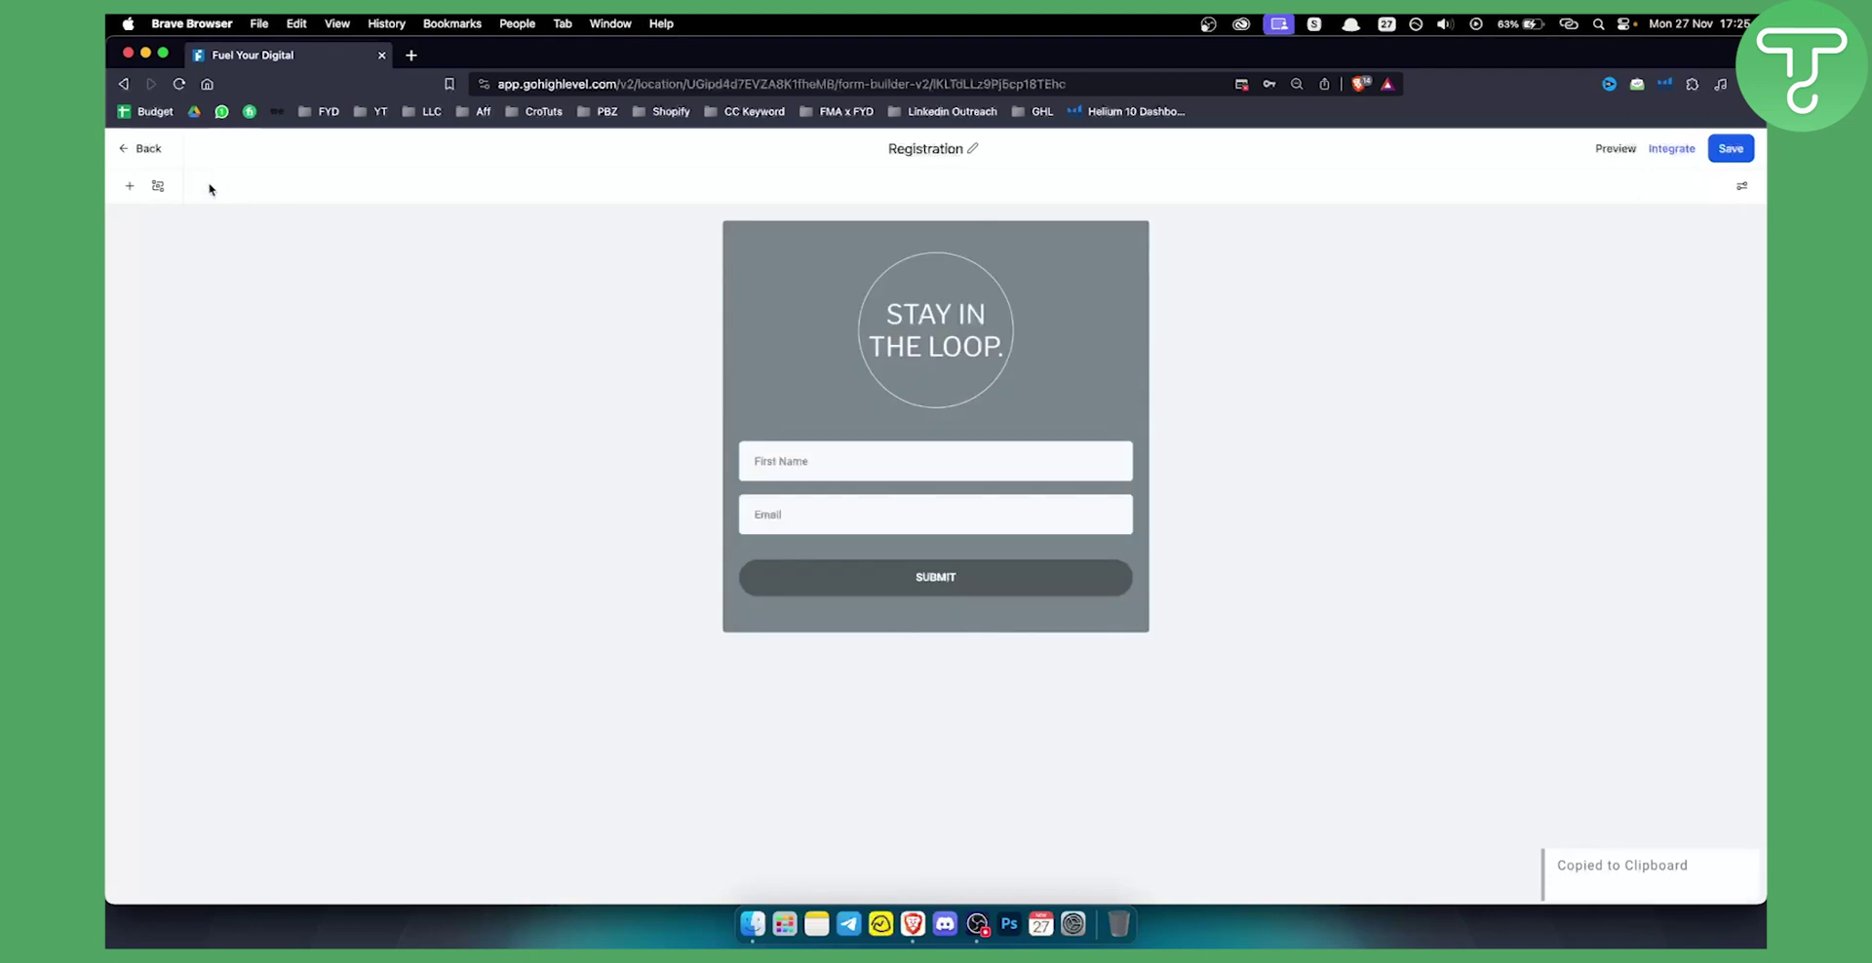
# - Leave the form builder and log back into the GoHighLevel Agency Dashboard via gohighlevel.com
pyautogui.click(149, 151)
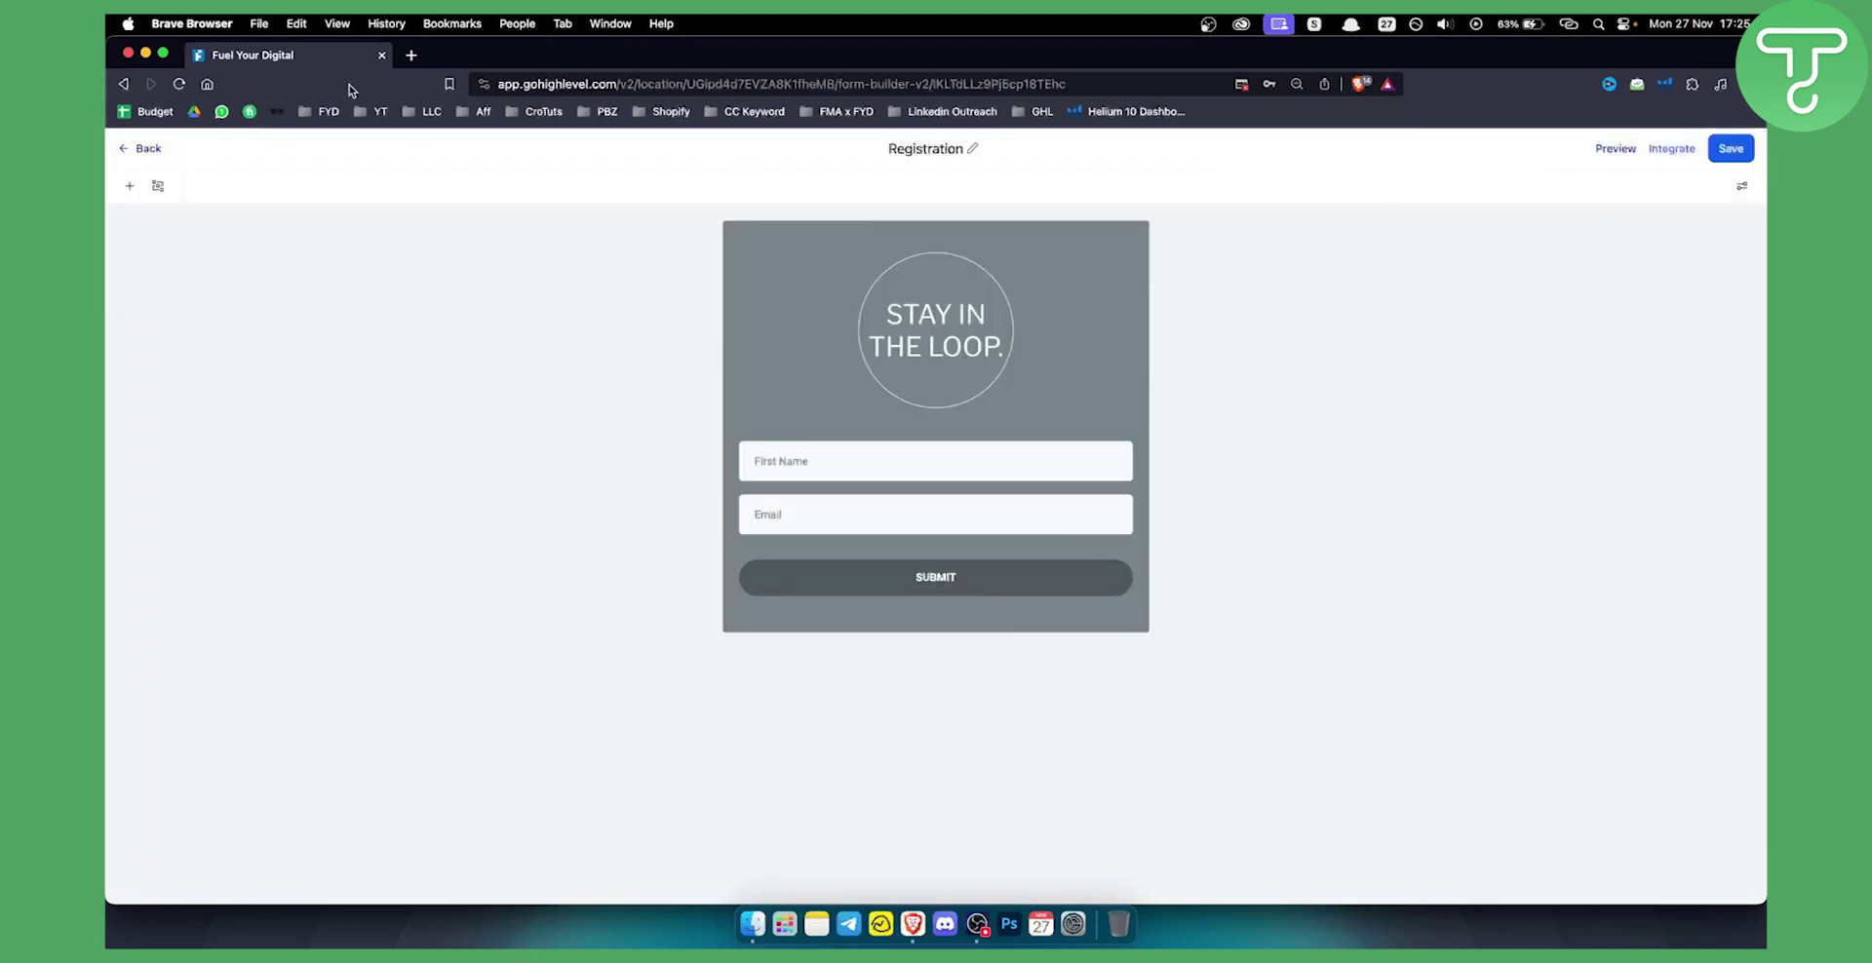
pyautogui.click(542, 84)
pyautogui.write('gohighlevel.com')
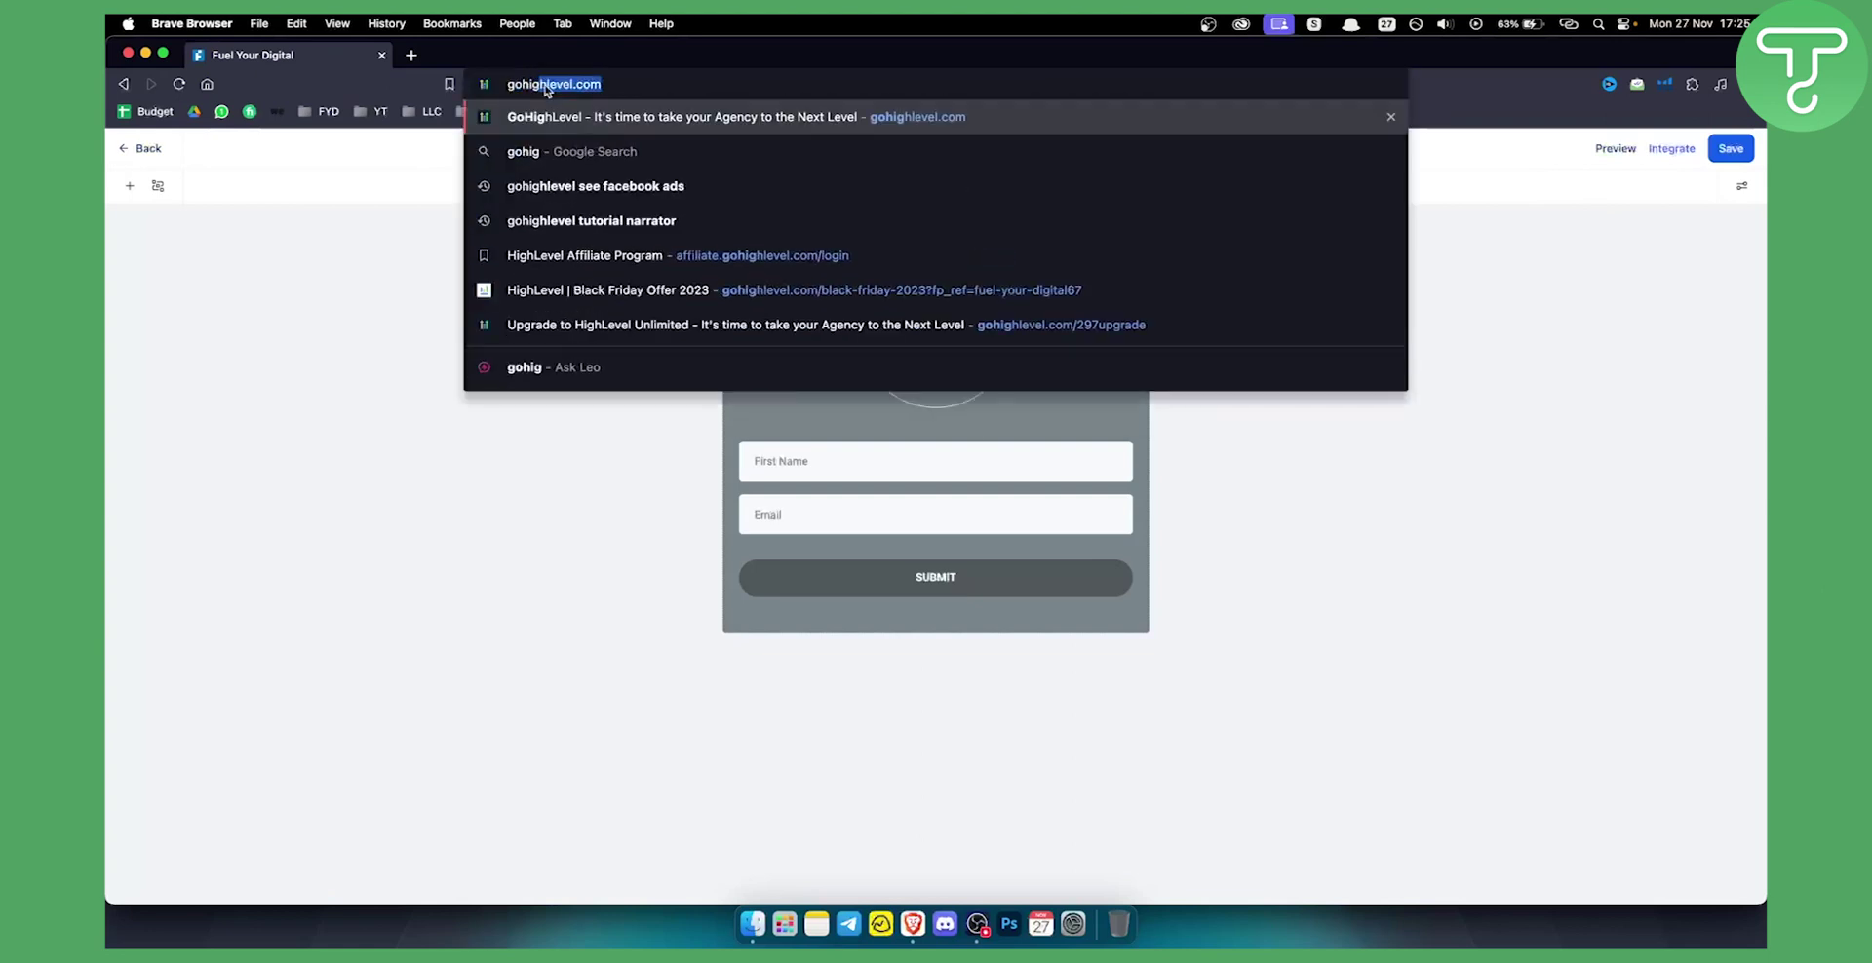
pyautogui.press('Return')
pyautogui.click(1450, 221)
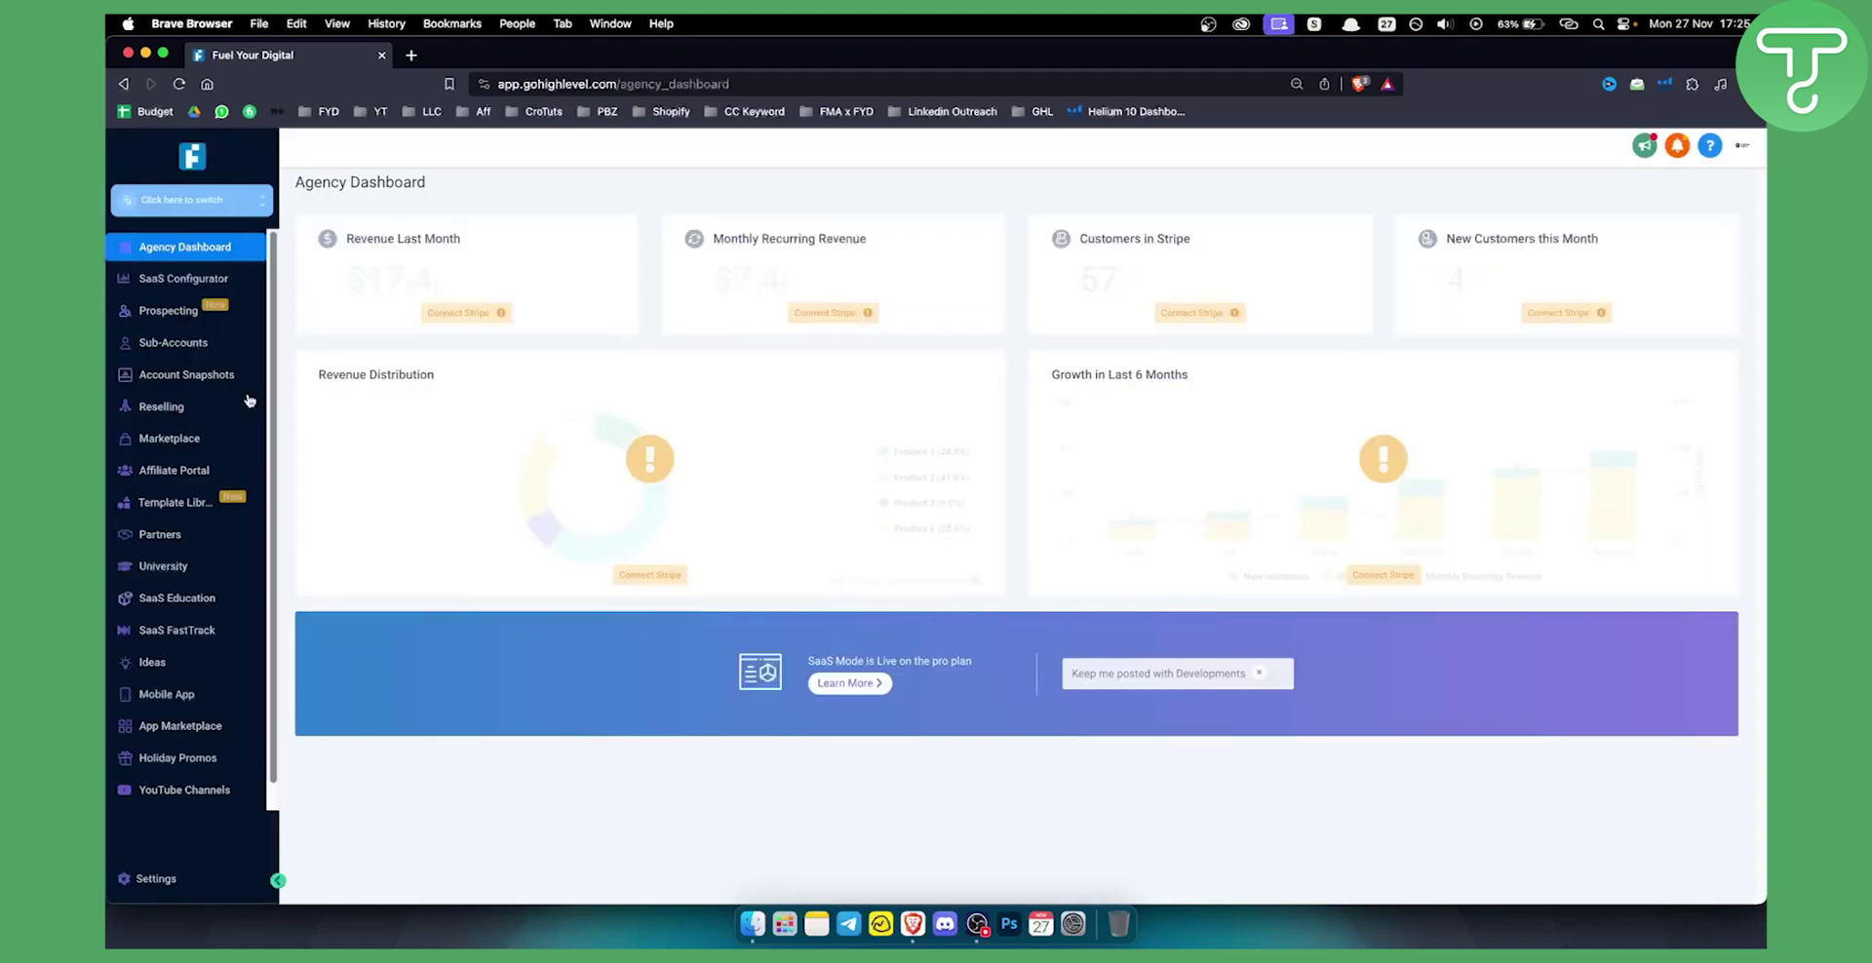
# - Switch back to Gold's Gym, open Sites > Websites and bring up Agency Template's actions menu
pyautogui.click(218, 200)
pyautogui.click(368, 361)
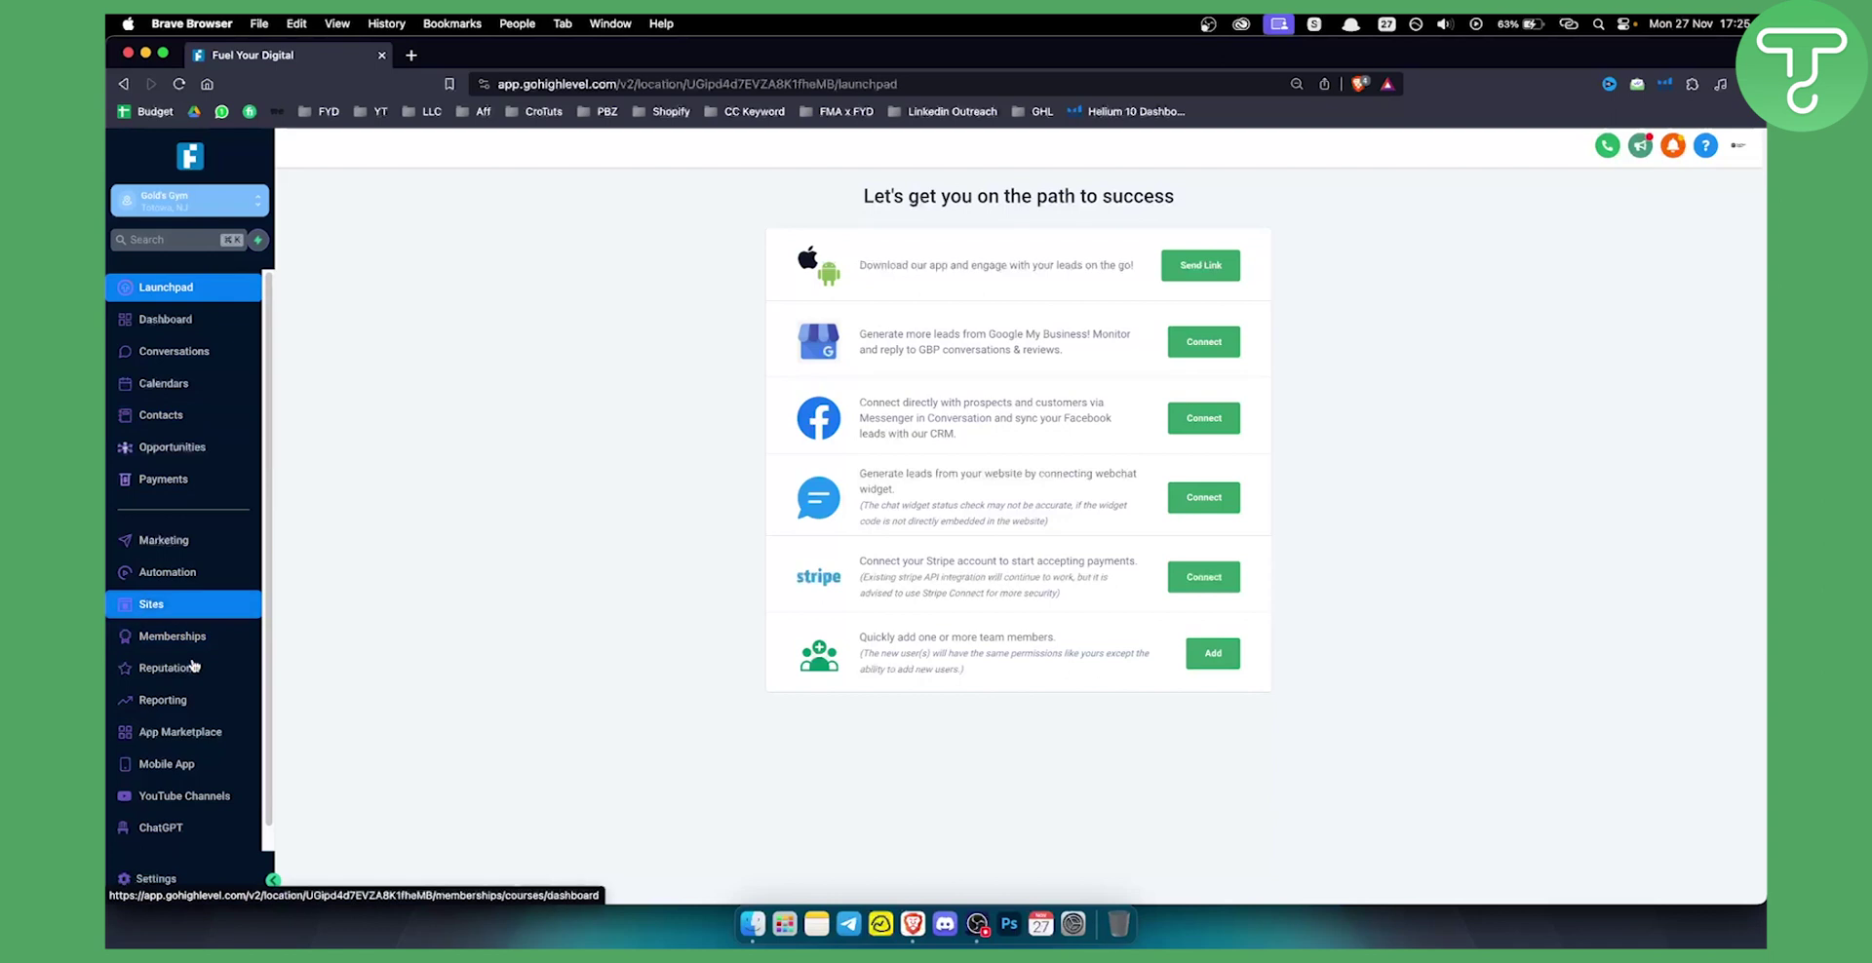
pyautogui.click(151, 604)
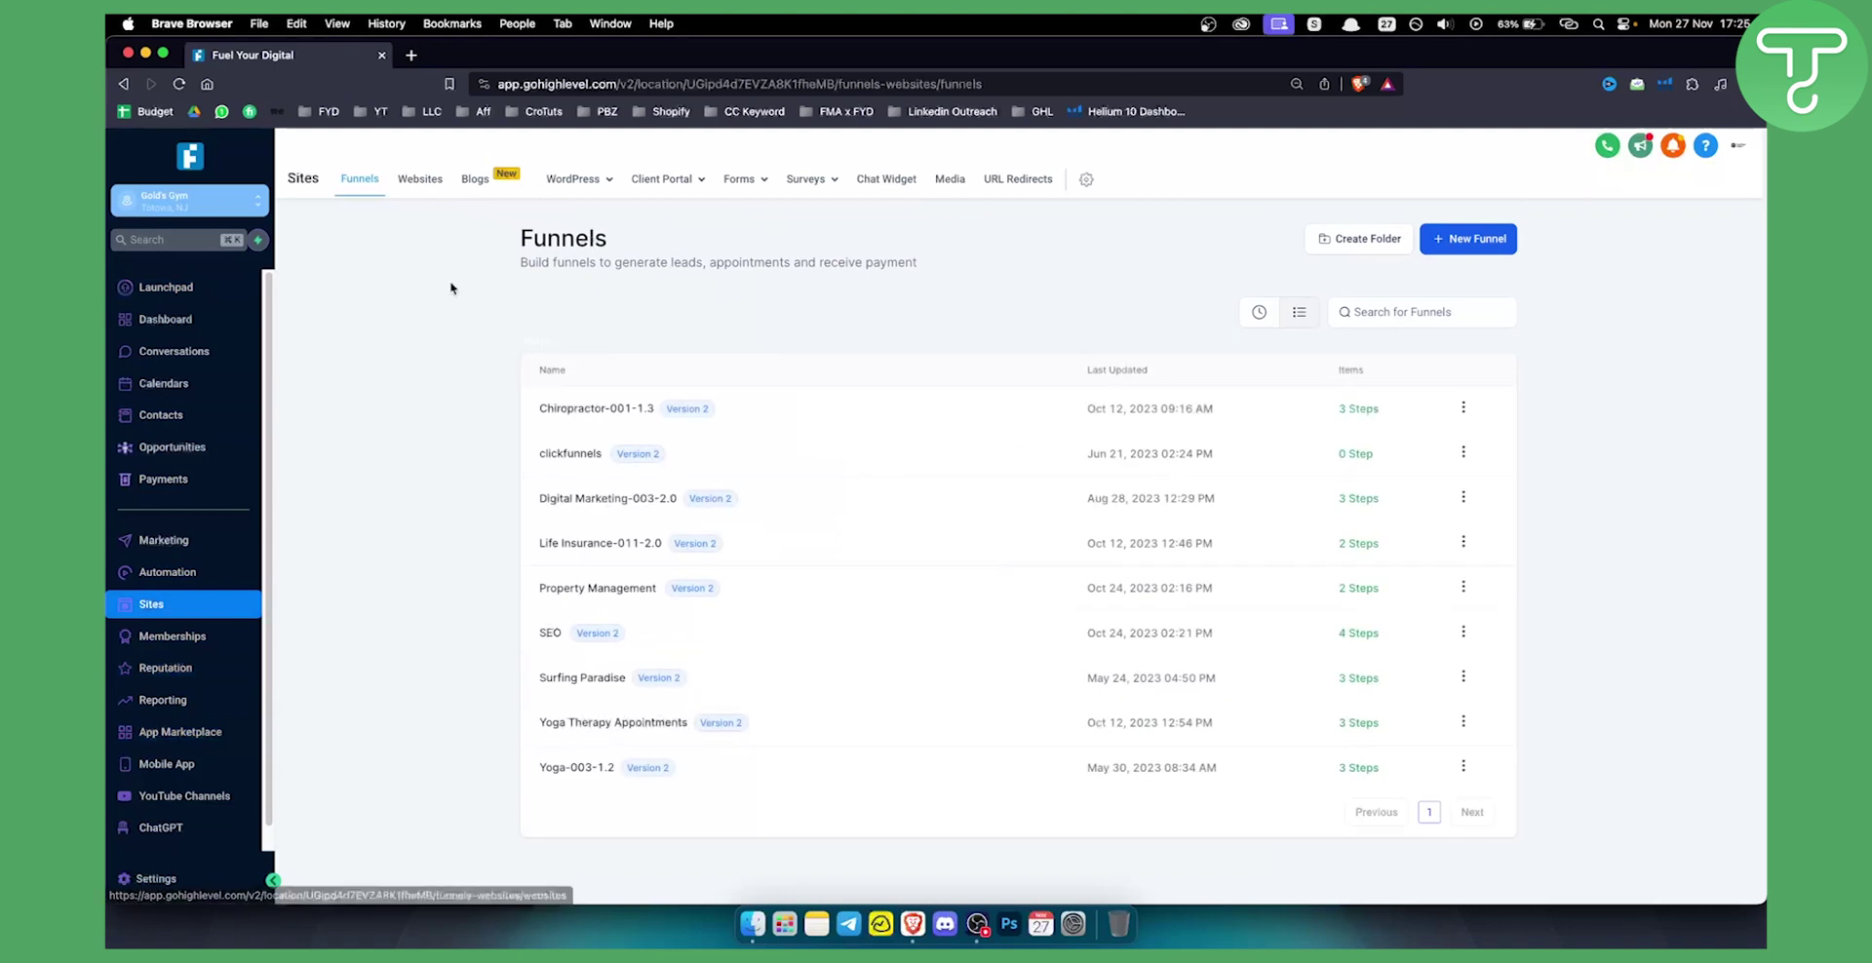
pyautogui.click(418, 191)
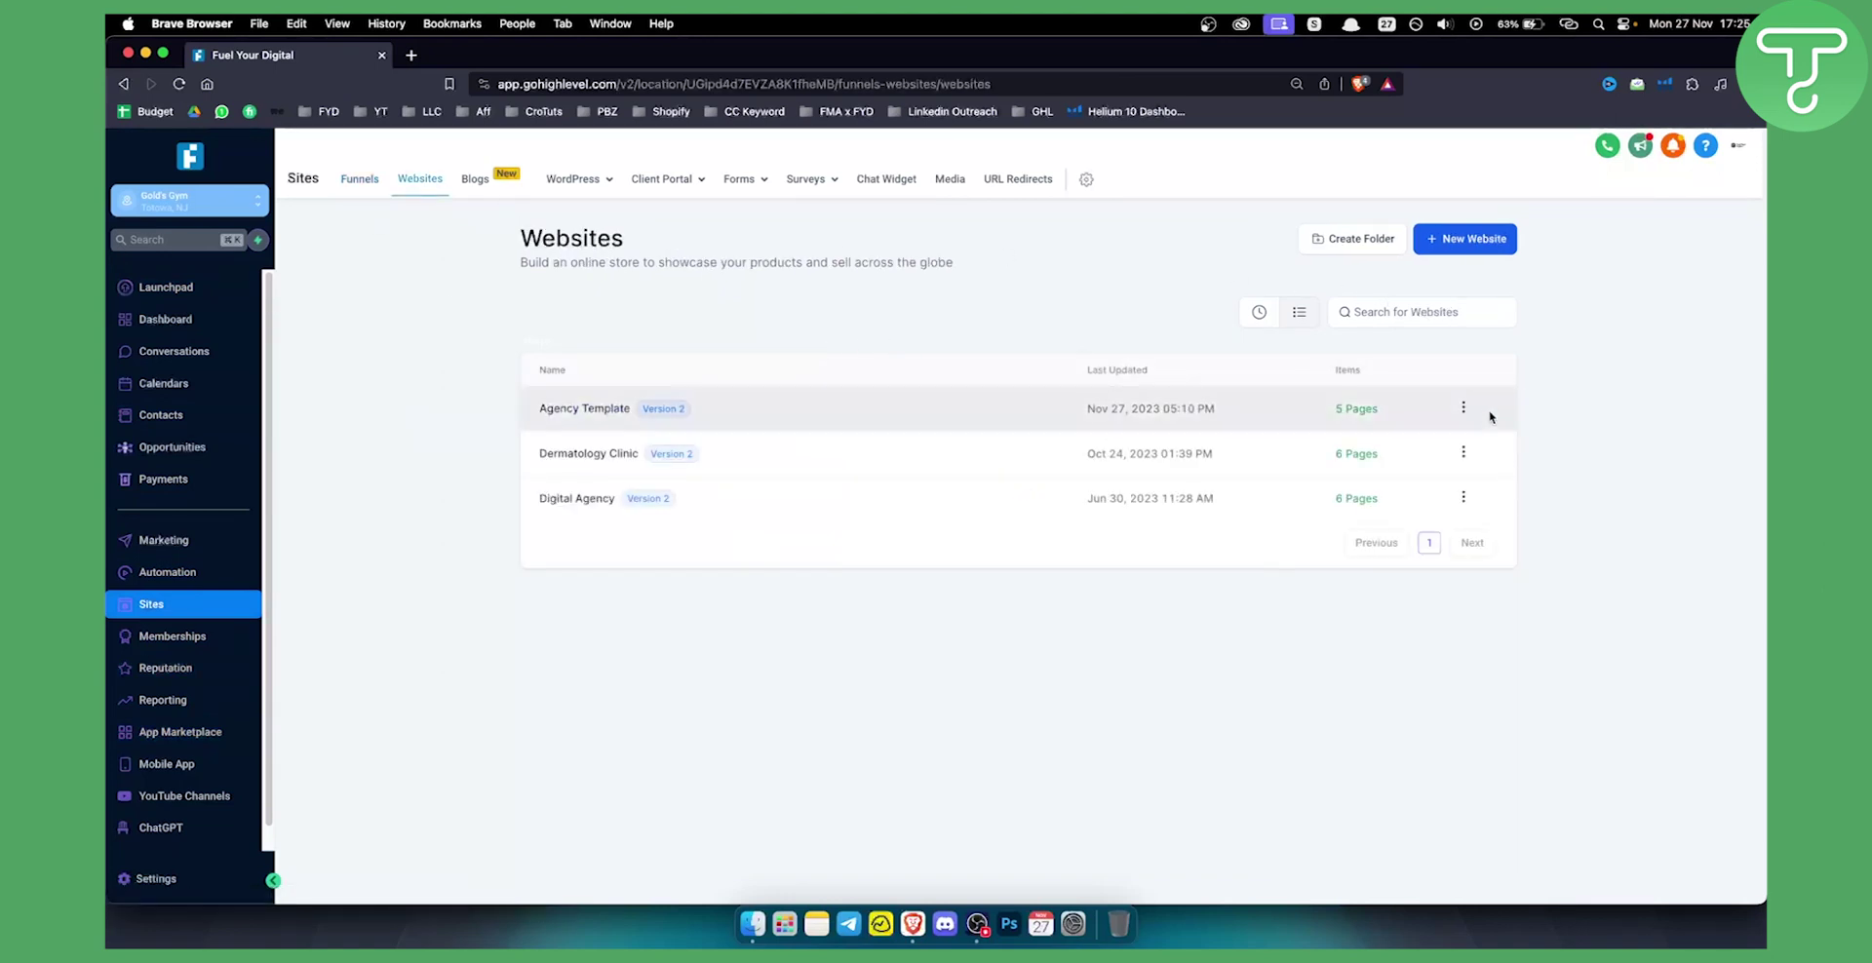
pyautogui.click(1464, 409)
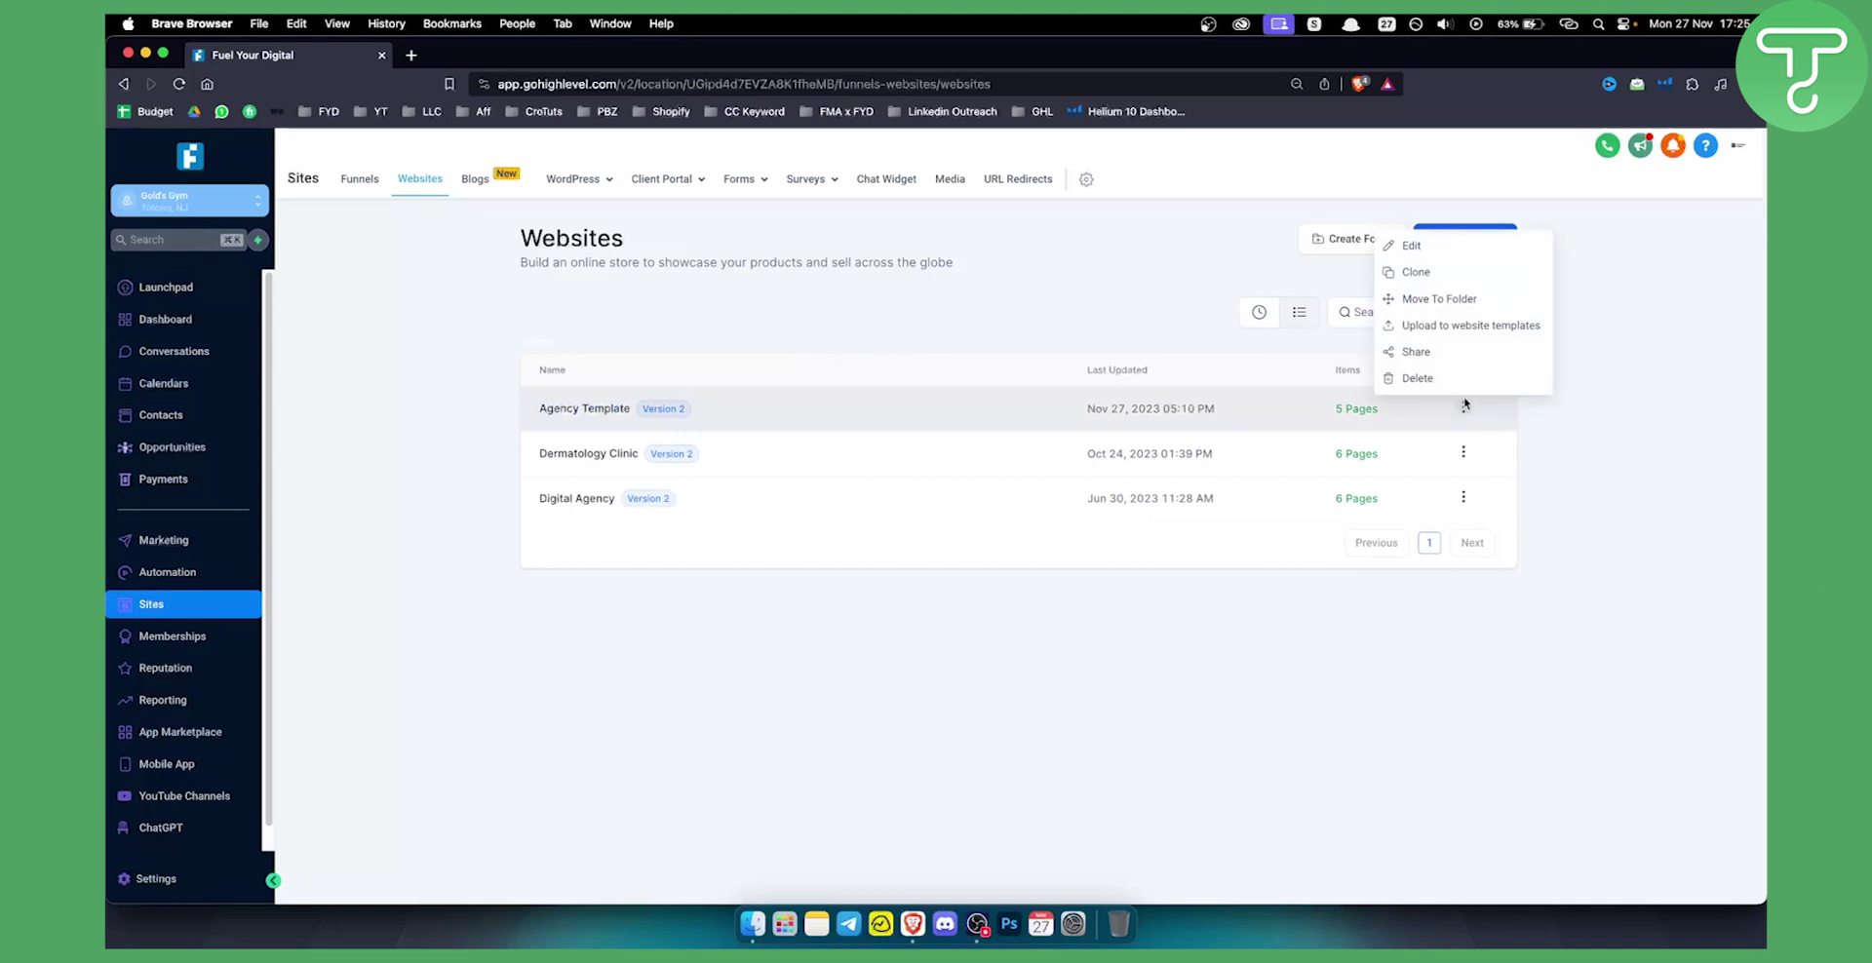
# - Replace Agency Template's body tracking code with the pasted form embed snippet and save
pyautogui.click(1420, 260)
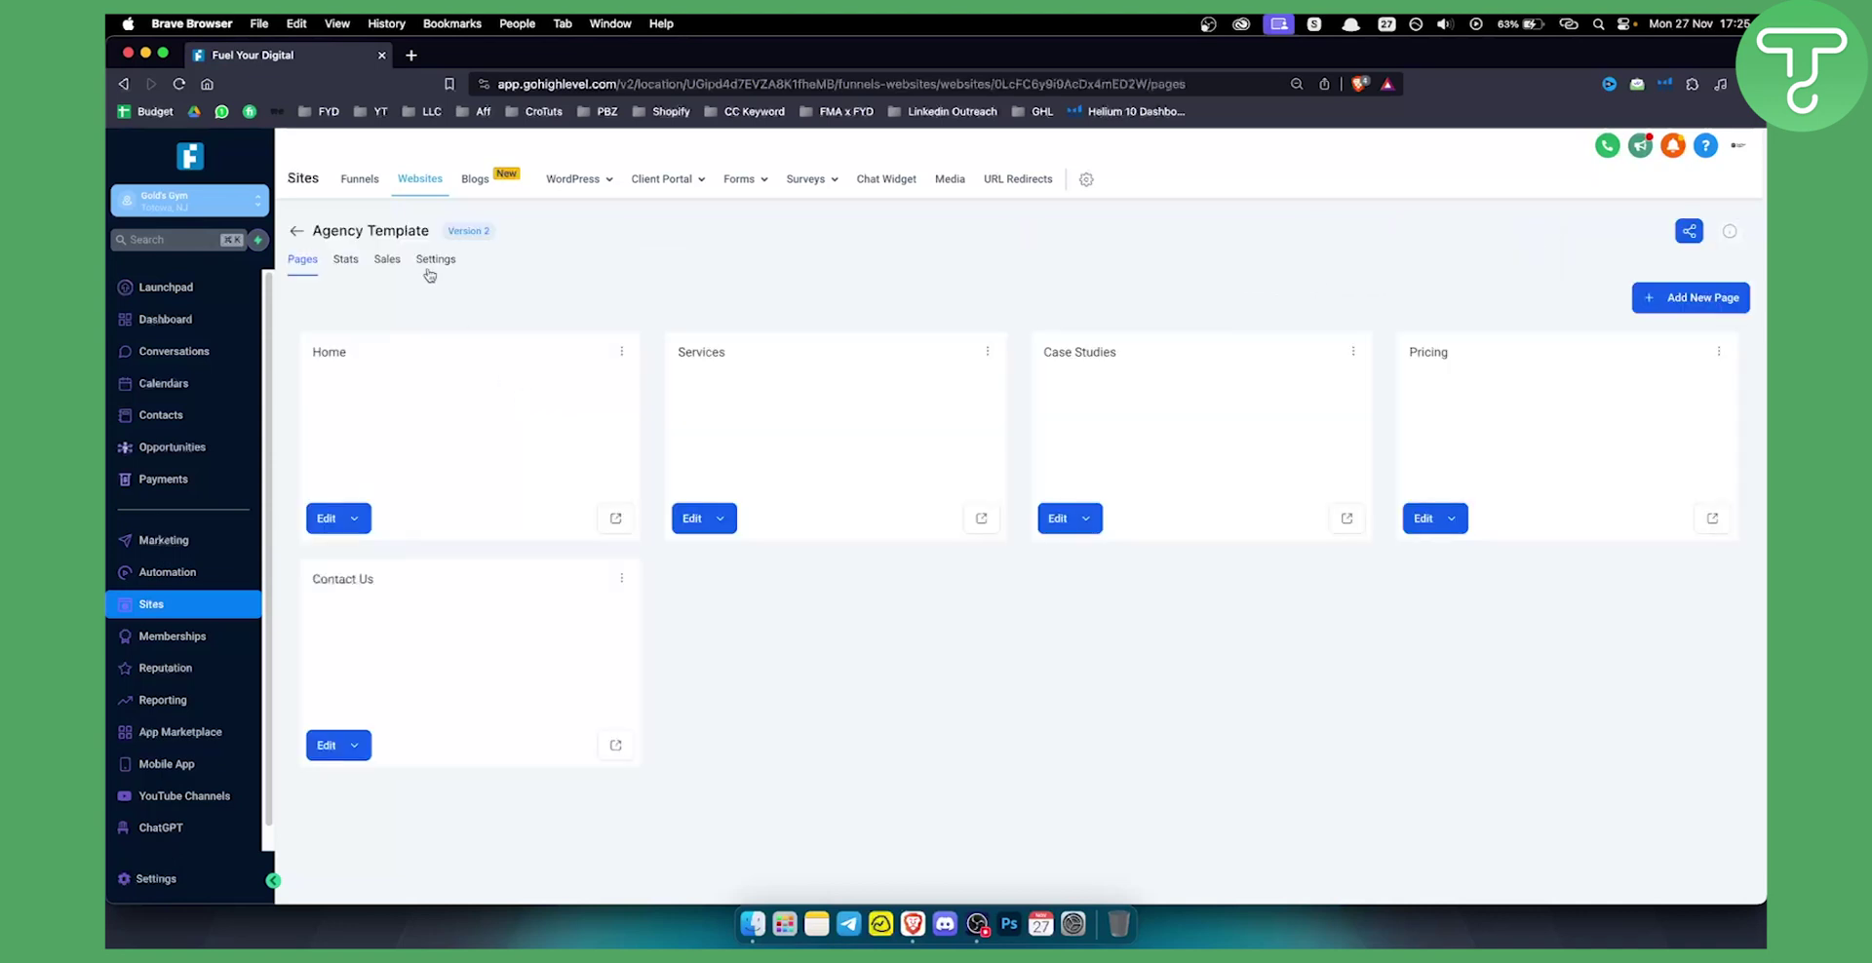
pyautogui.click(430, 261)
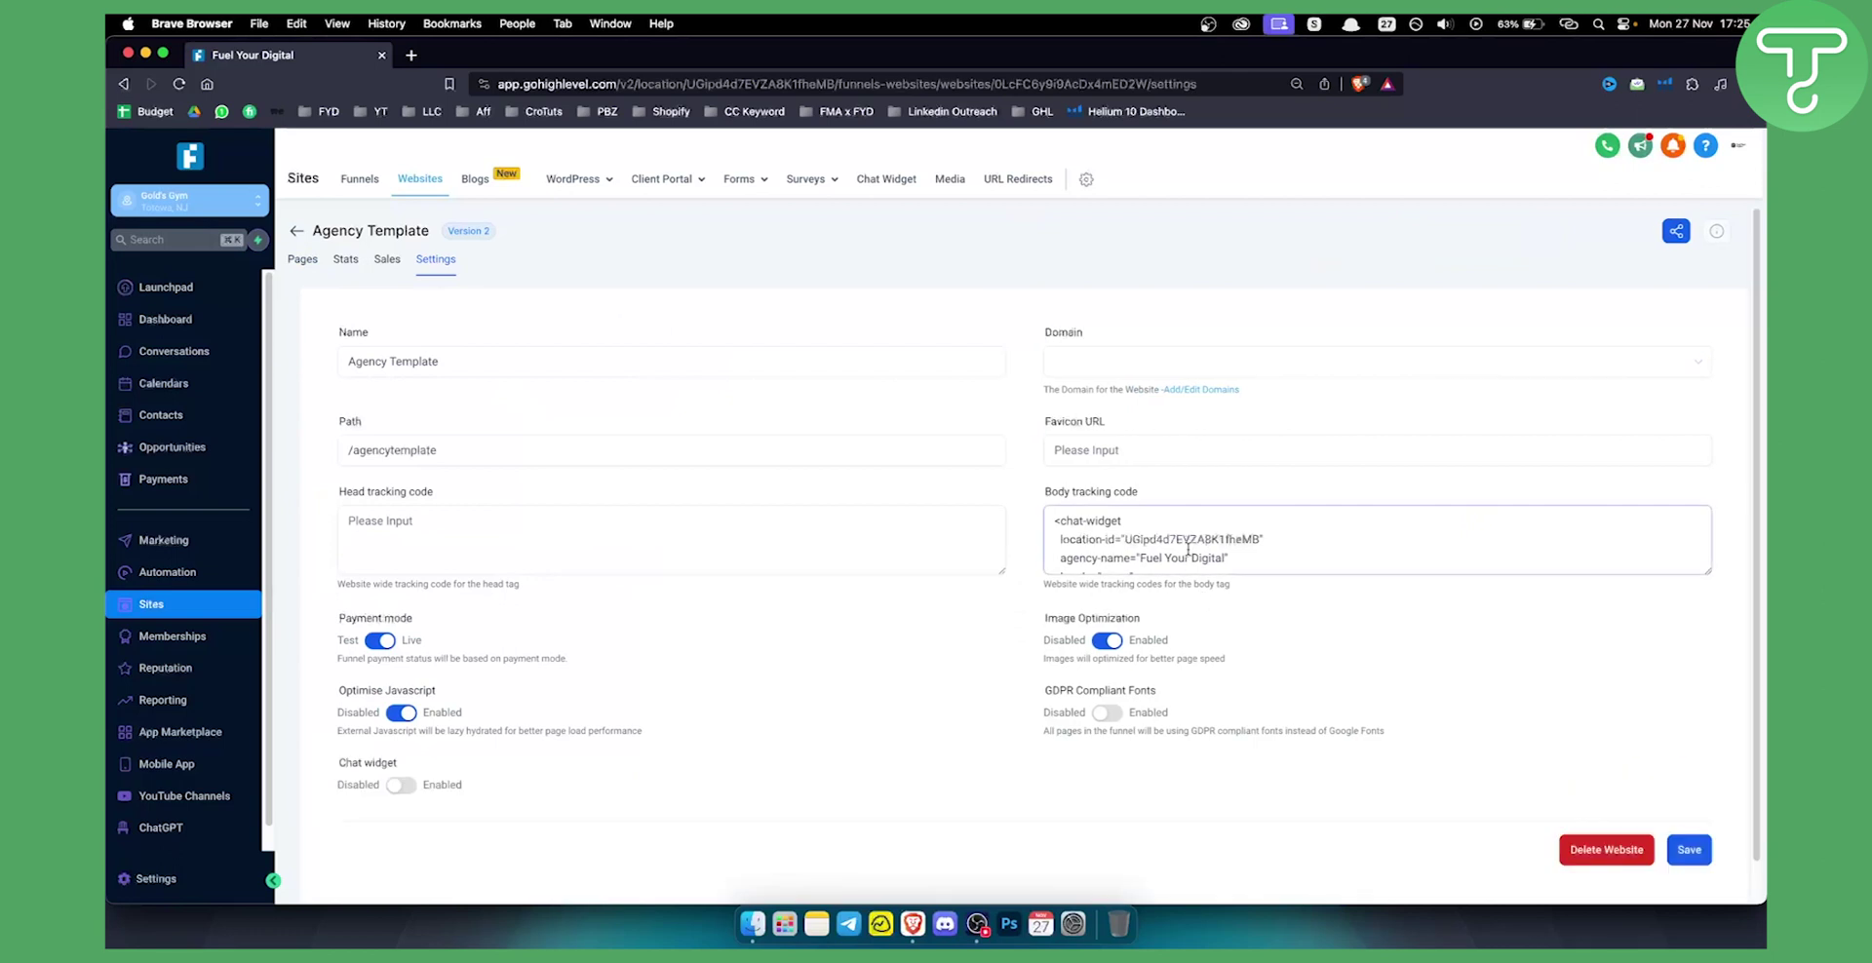
pyautogui.tripleClick(1188, 552)
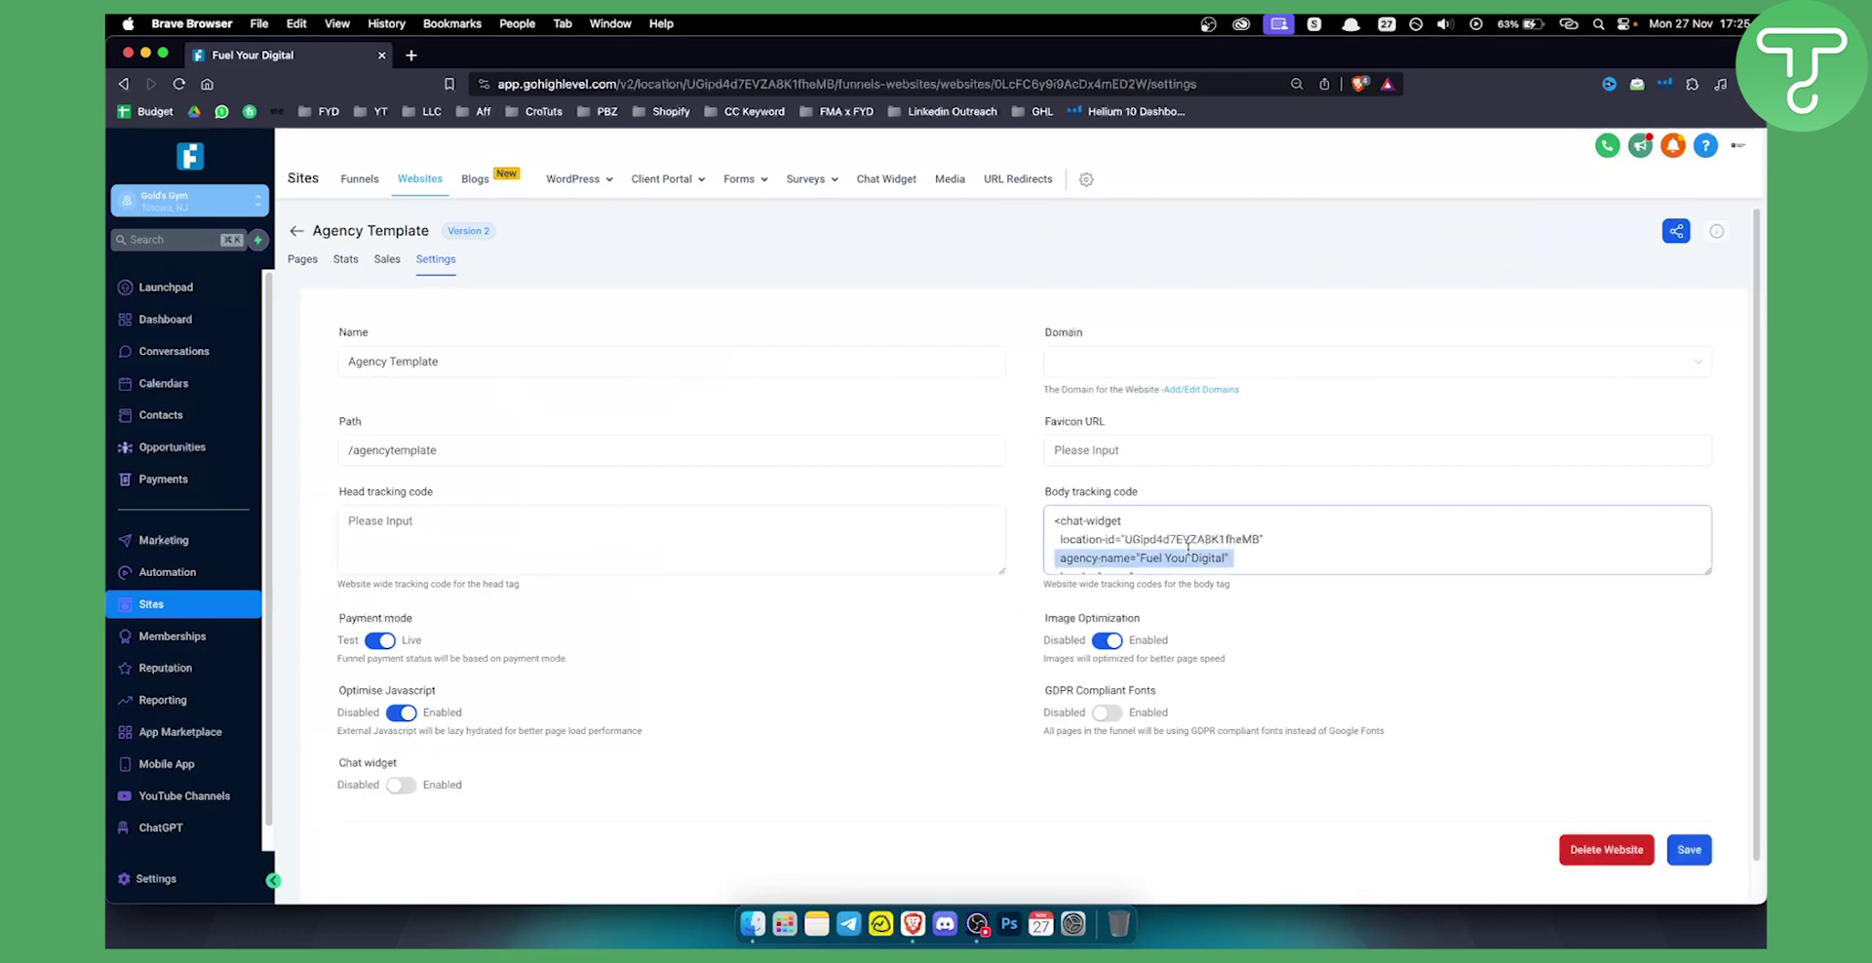
pyautogui.press('super+a')
pyautogui.press('super+v')
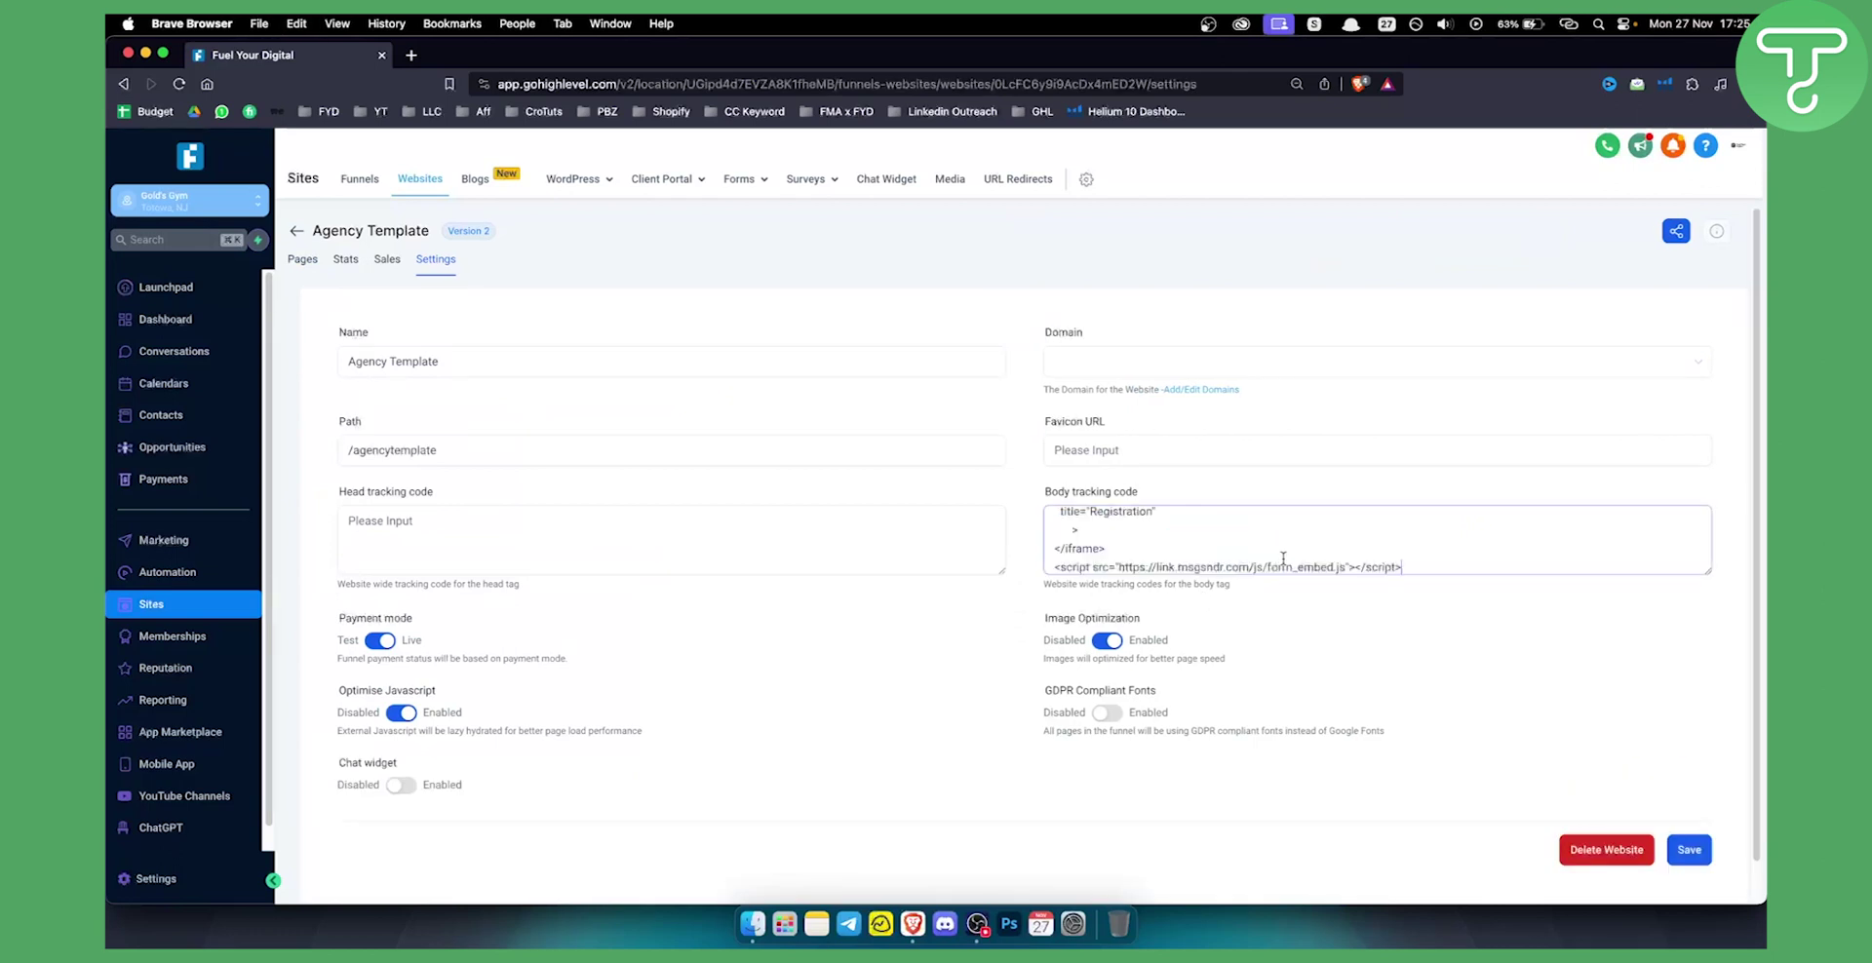
pyautogui.scroll(2, 1257, 540)
pyautogui.scroll(3, 1229, 541)
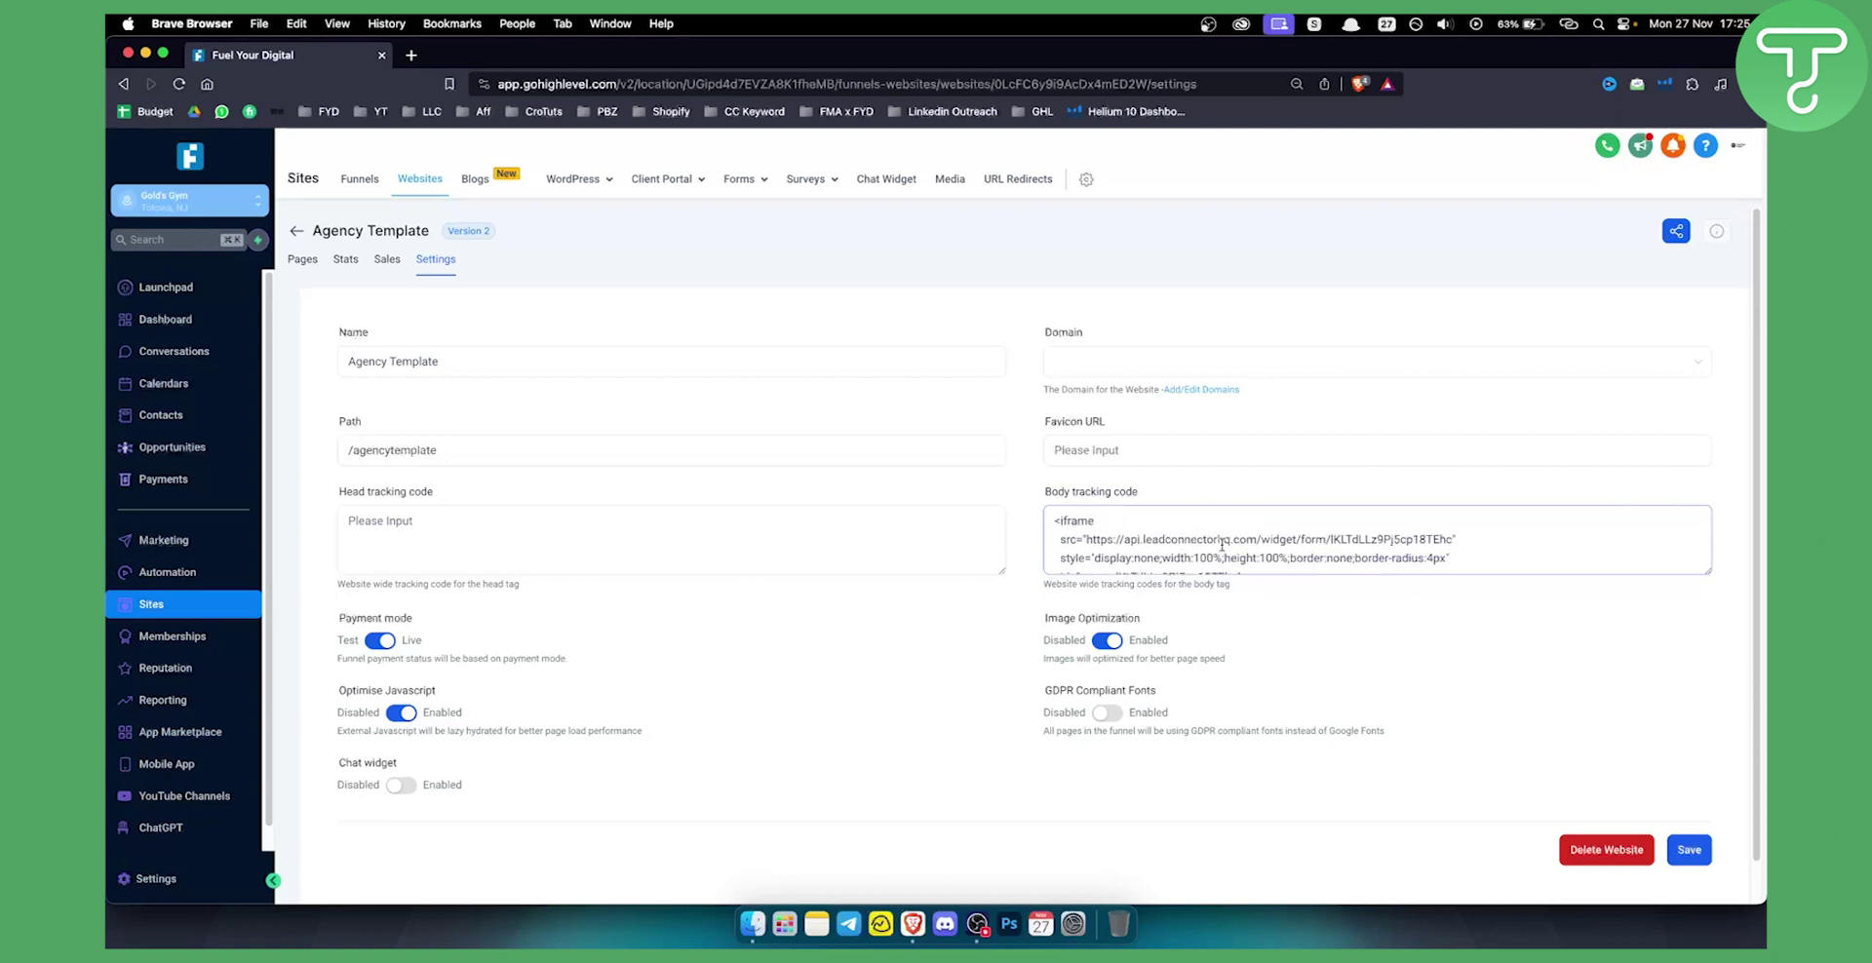
pyautogui.click(1702, 856)
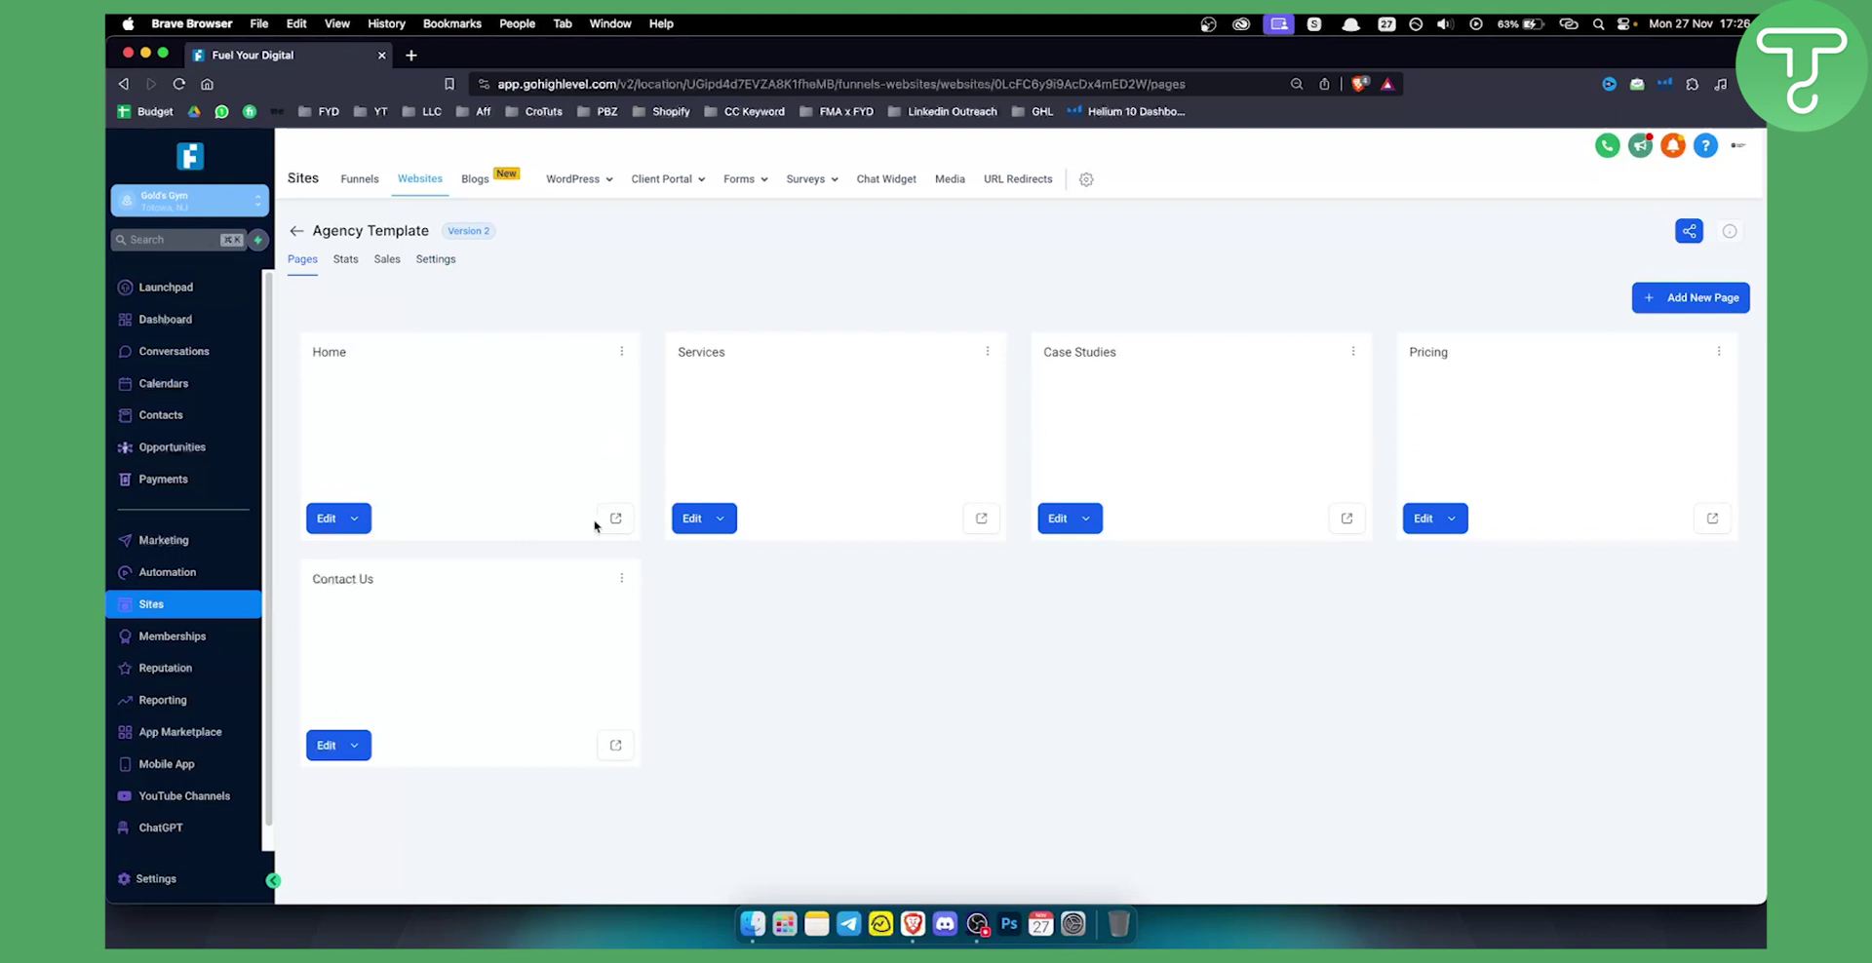
# - Preview the Home page, scroll until the 'Stay in the loop' pop-up appears, then close it
pyautogui.click(616, 519)
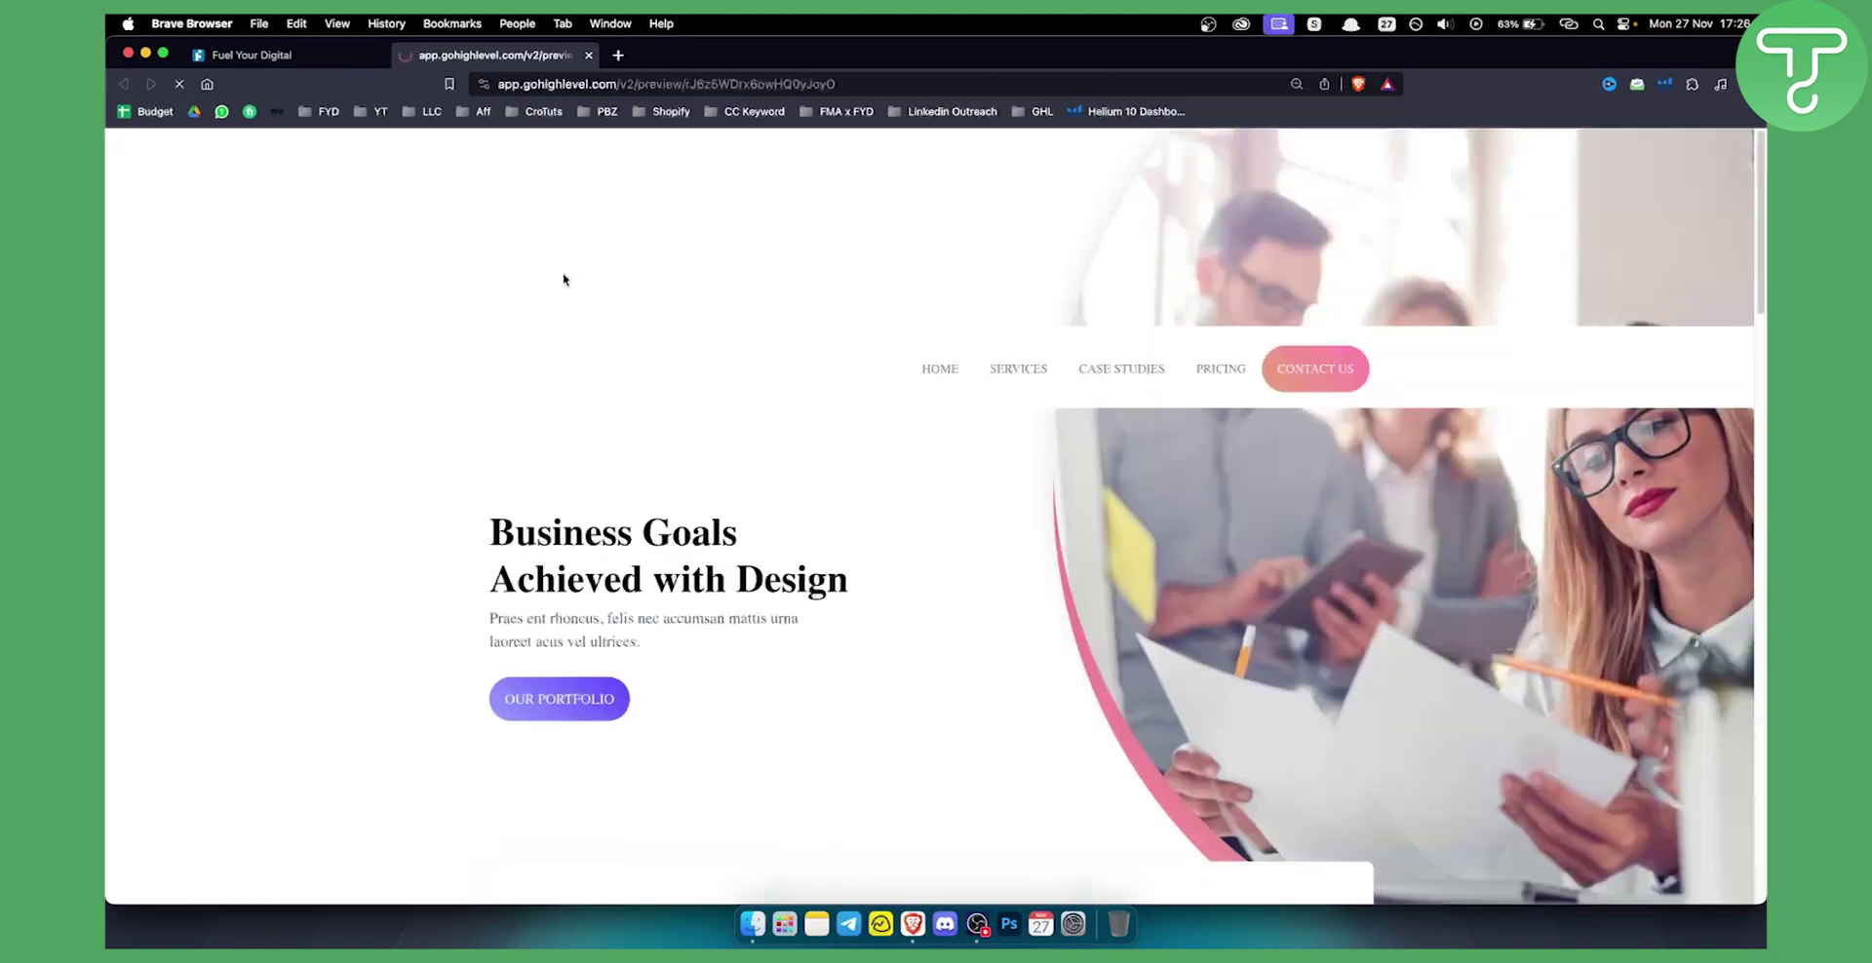
pyautogui.scroll(-3, 565, 281)
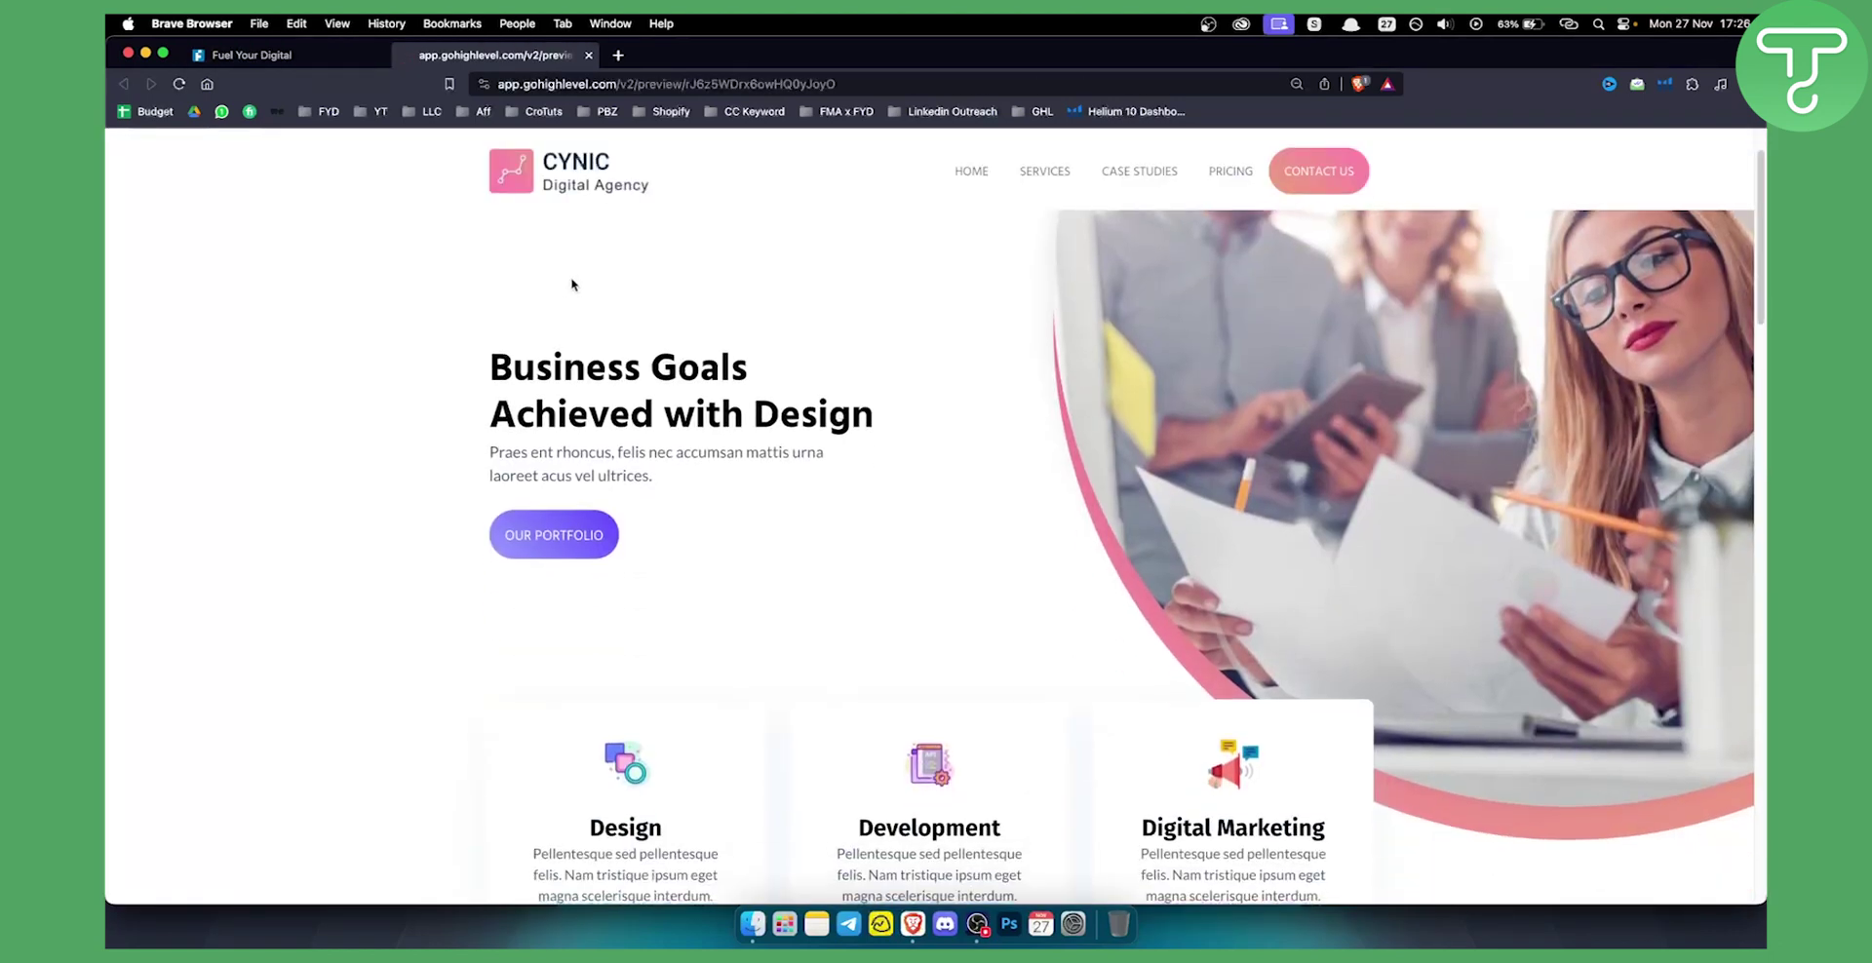
pyautogui.scroll(-3, 572, 281)
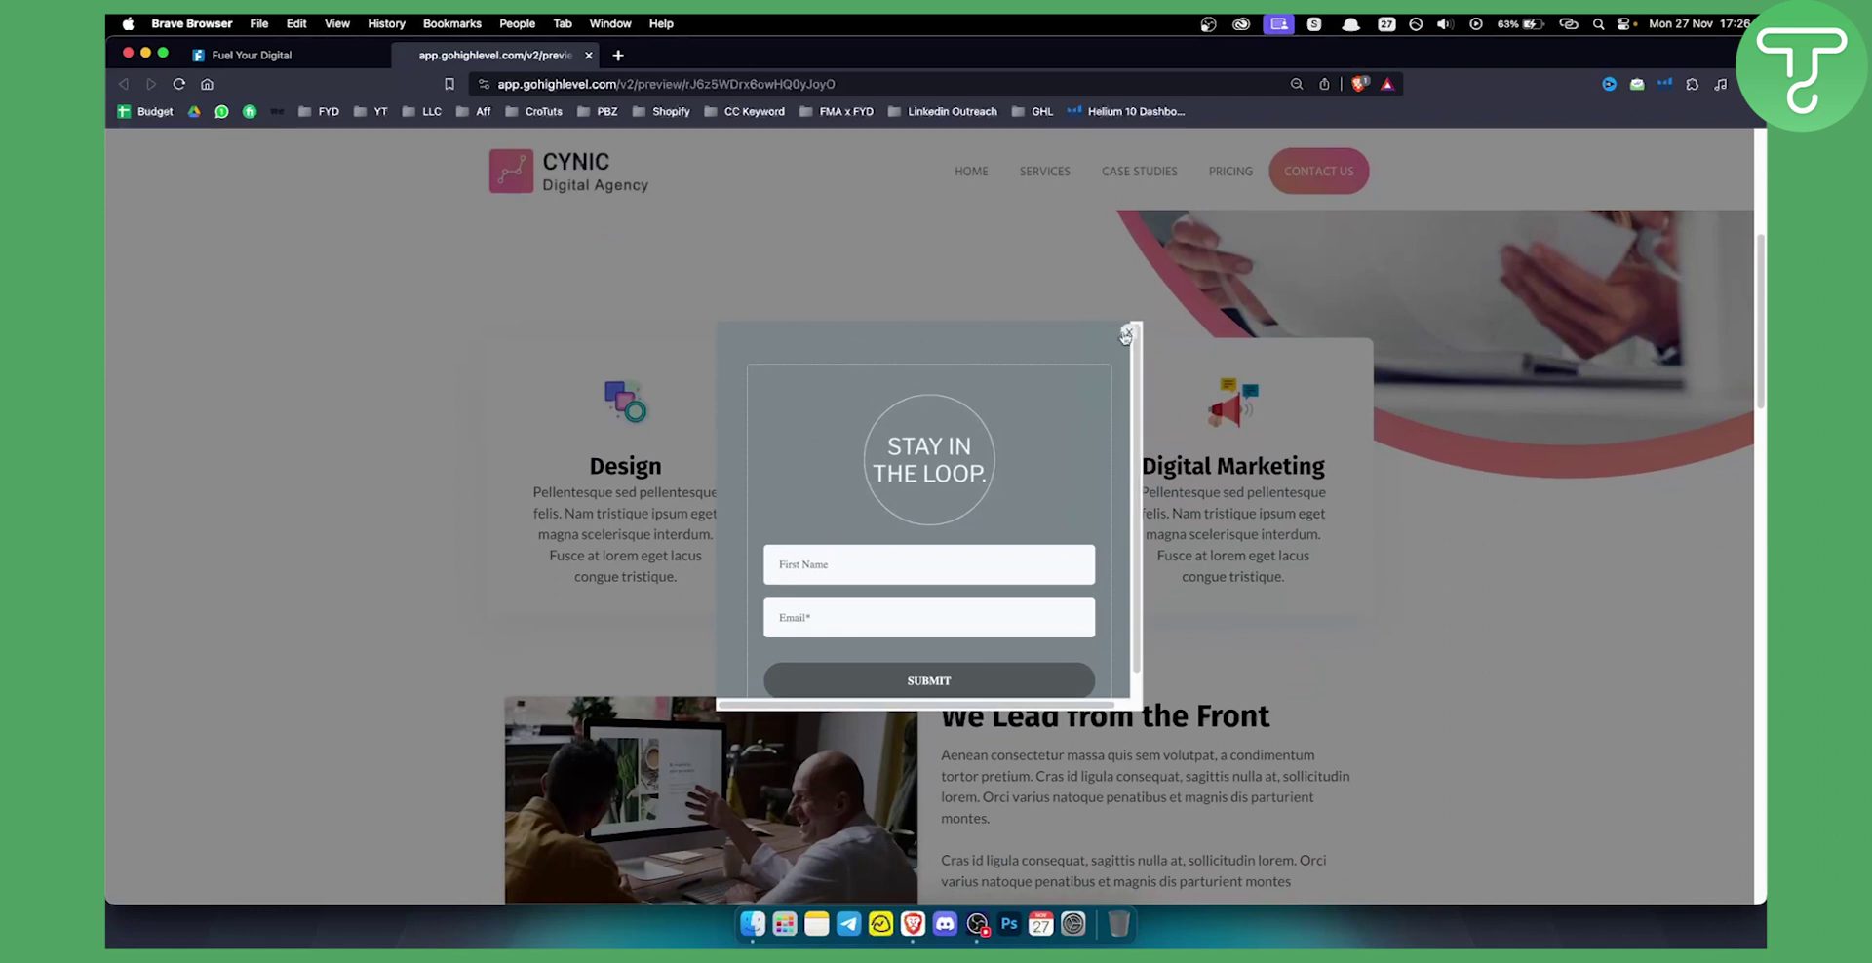
pyautogui.click(1126, 334)
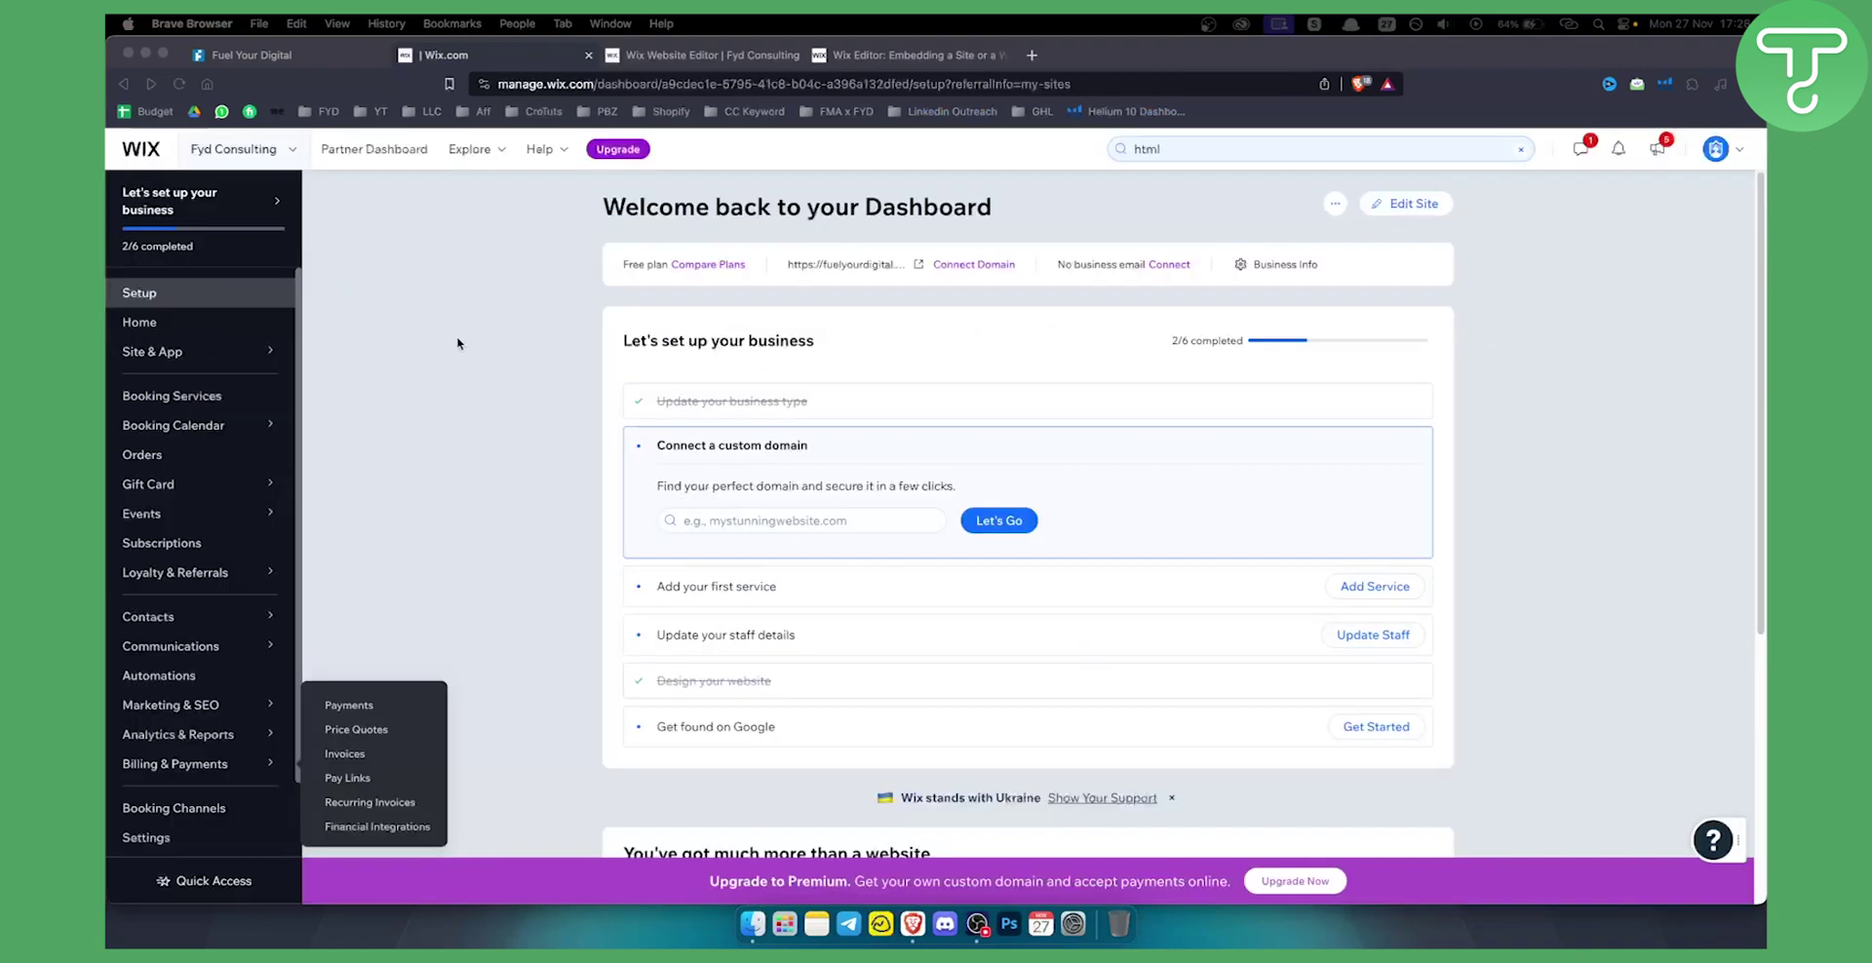
# - Bring the browser forward and switch to the Wix editor tab for FYD Consulting
pyautogui.click(458, 343)
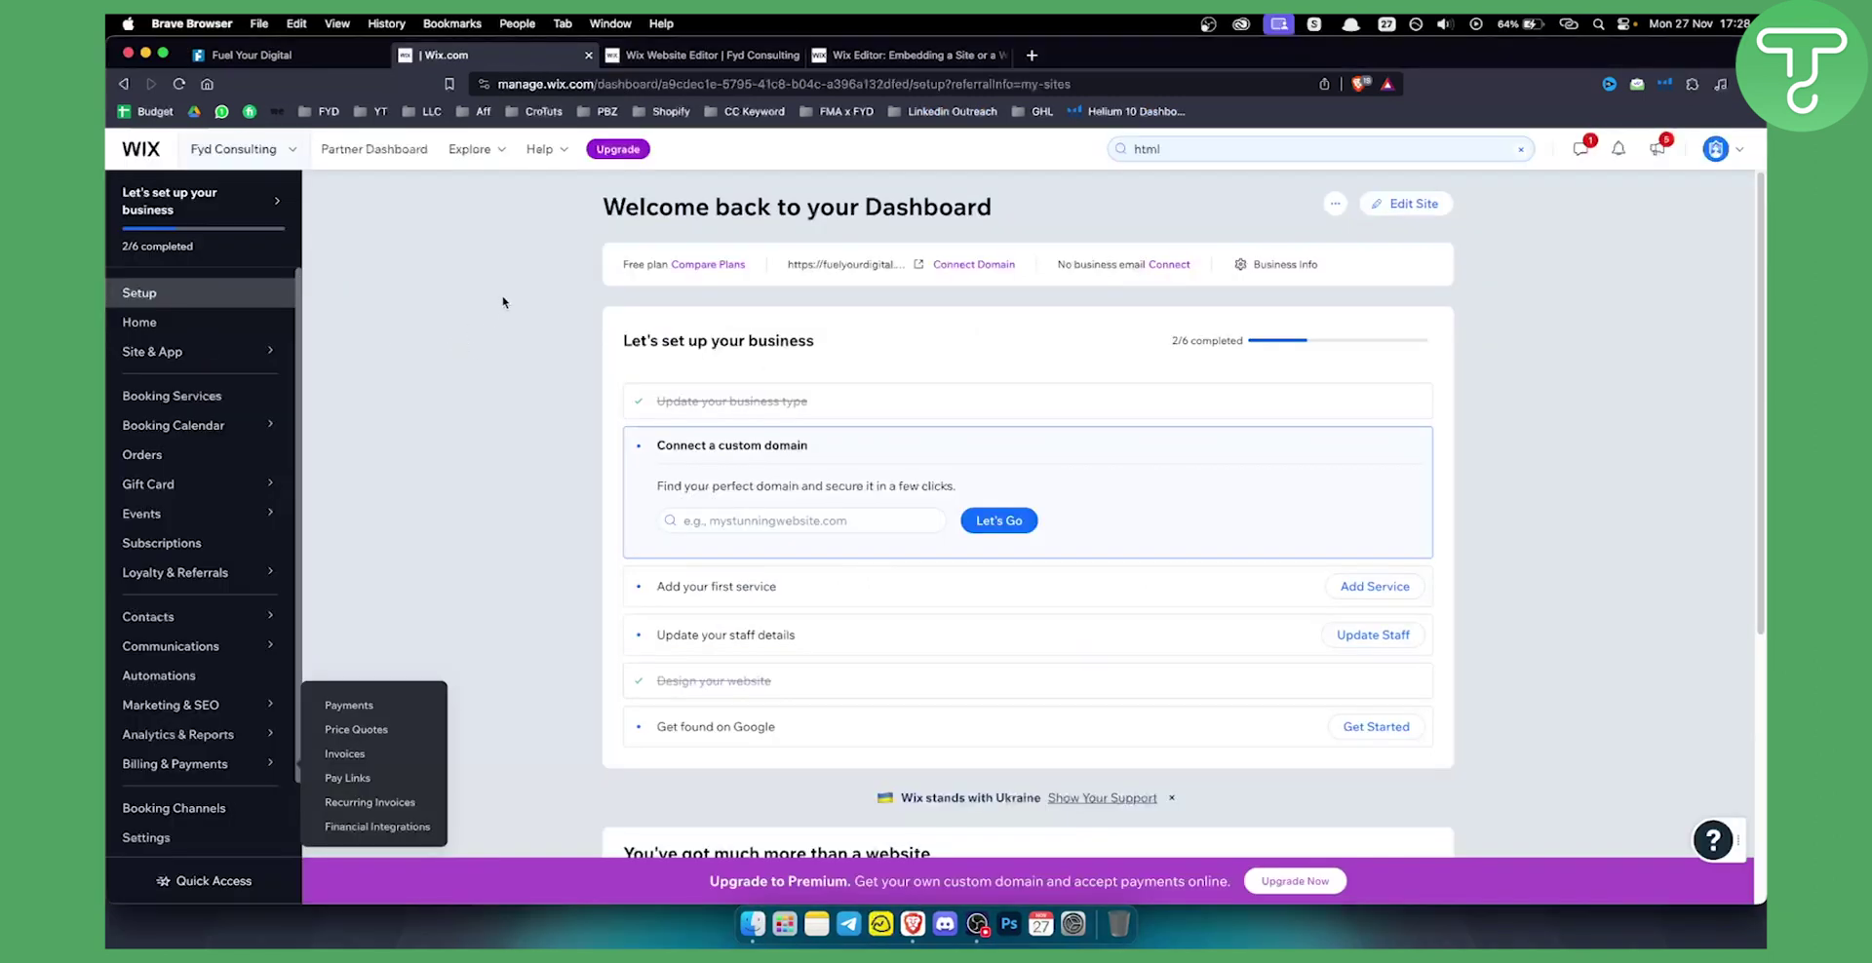
pyautogui.click(682, 55)
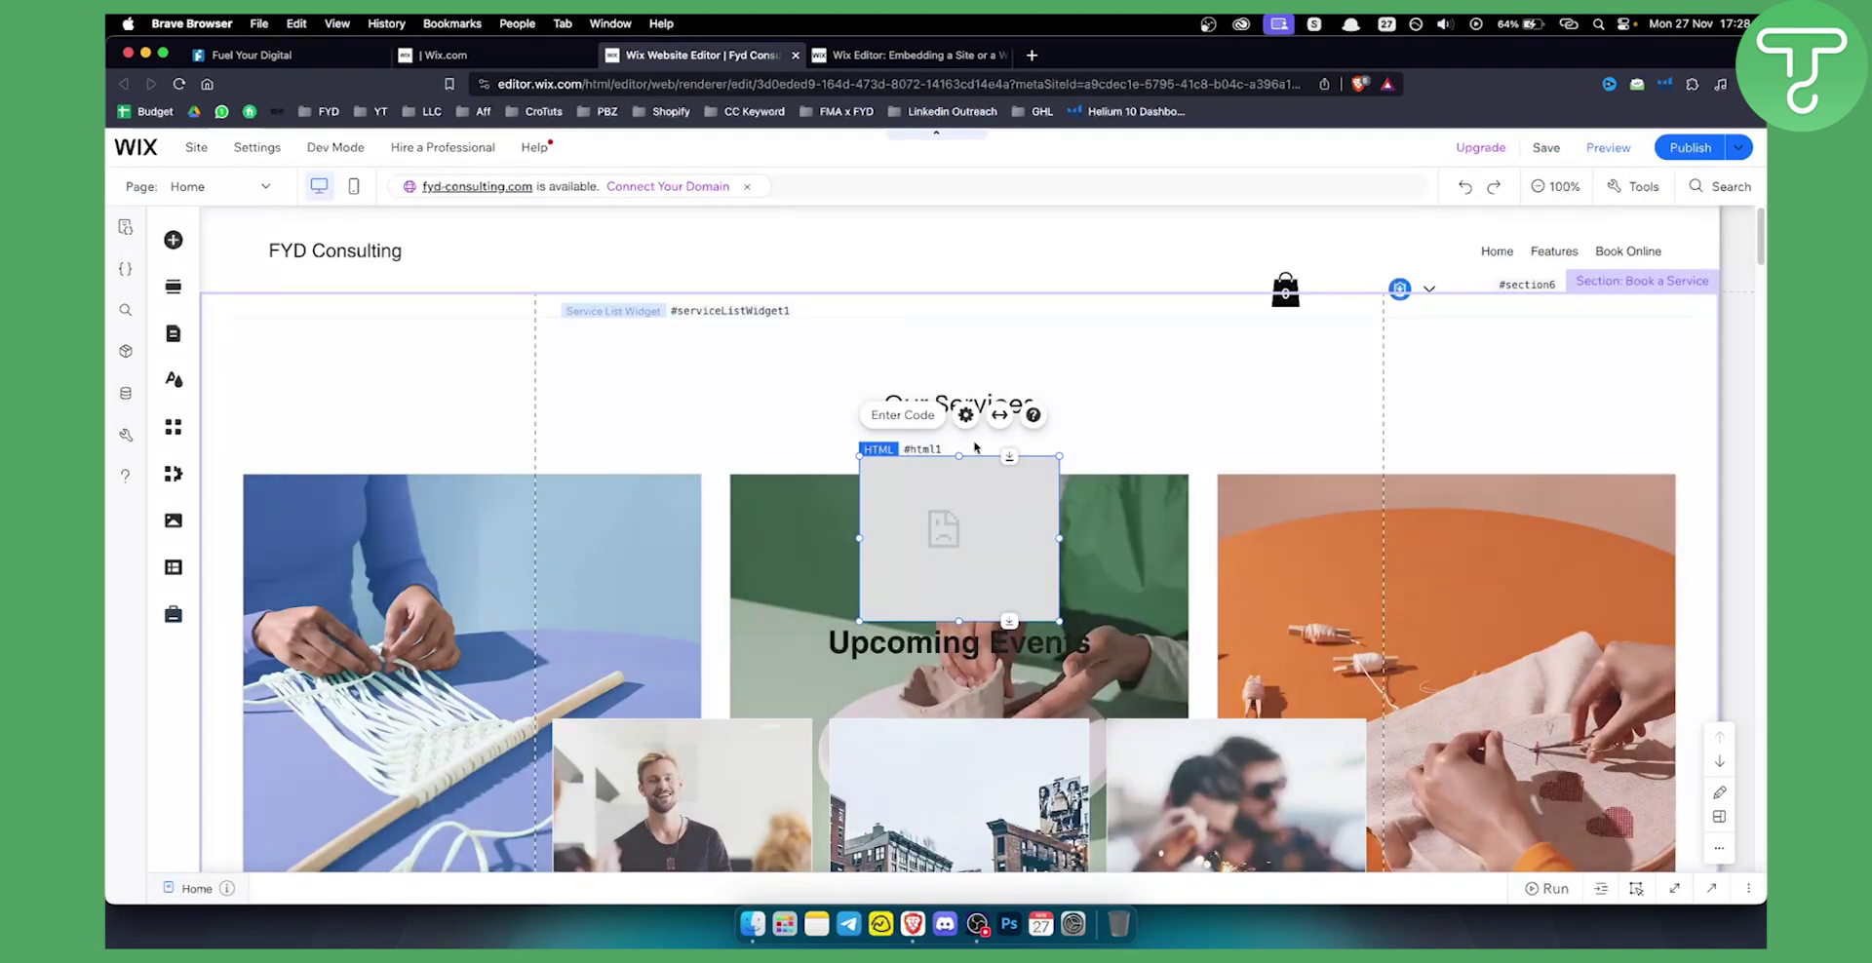
# - Search Add Elements for 'embed' and jump to the Embed Code options
pyautogui.click(173, 240)
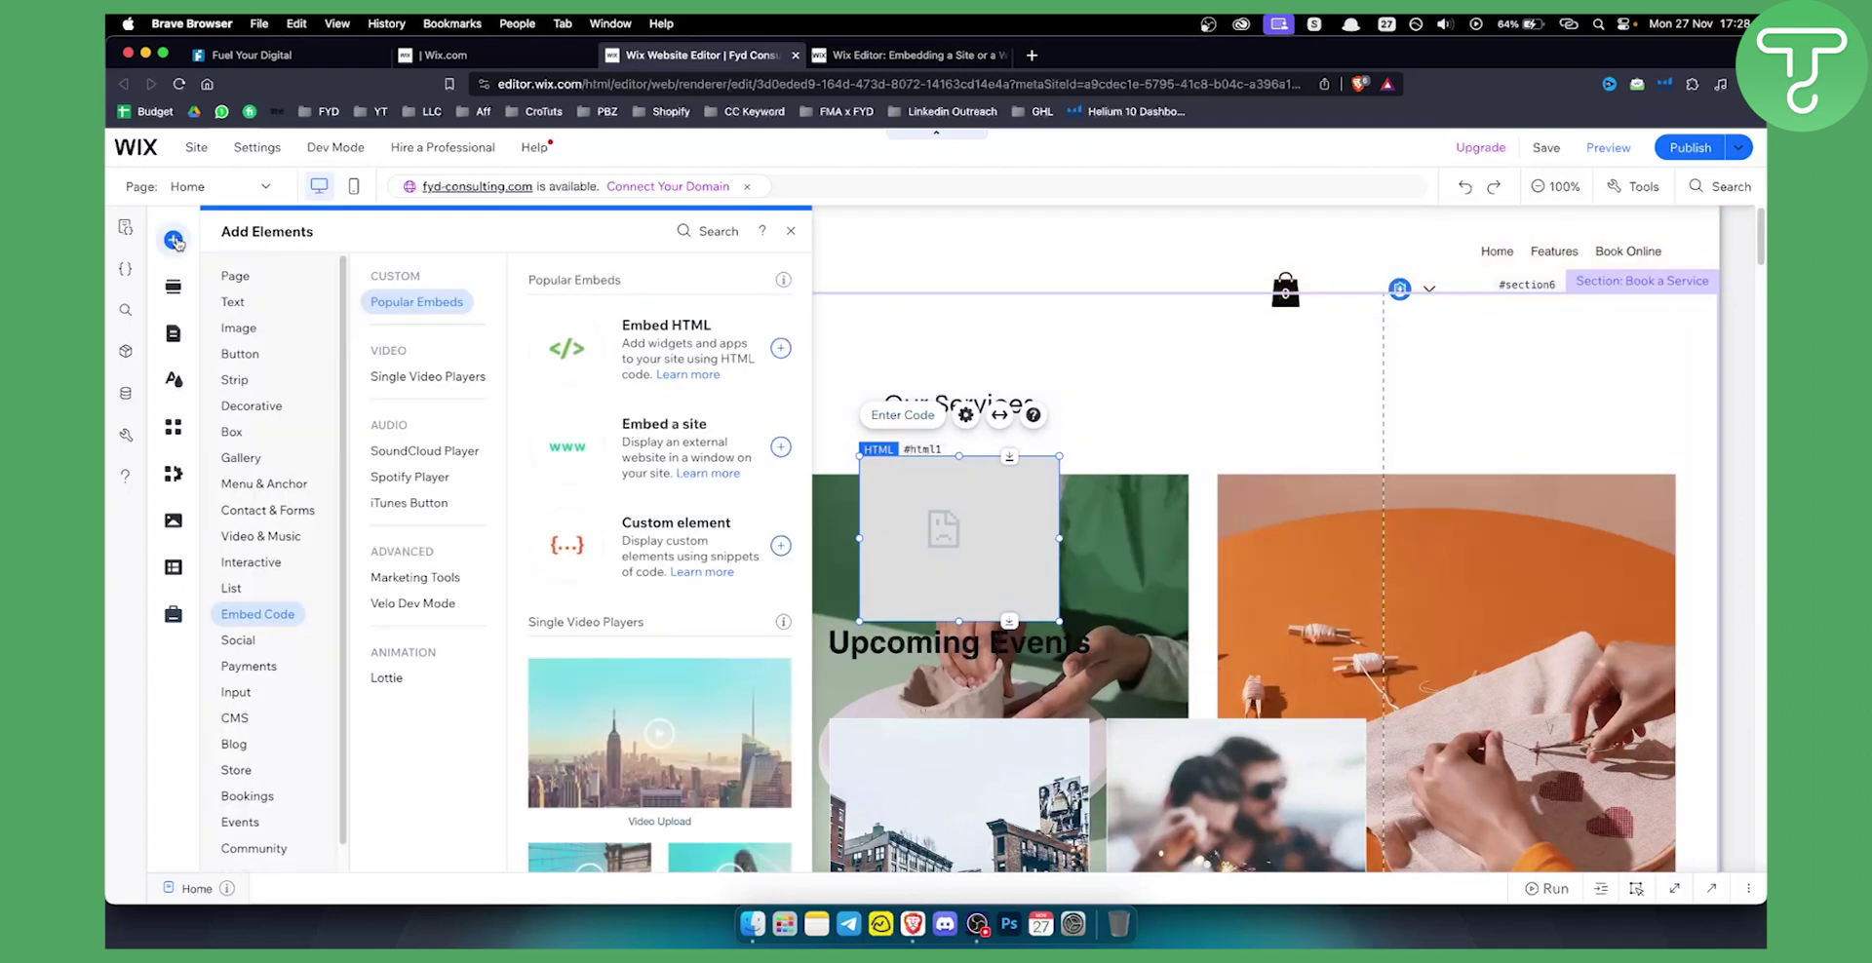
pyautogui.click(246, 405)
pyautogui.scroll(-1, 261, 407)
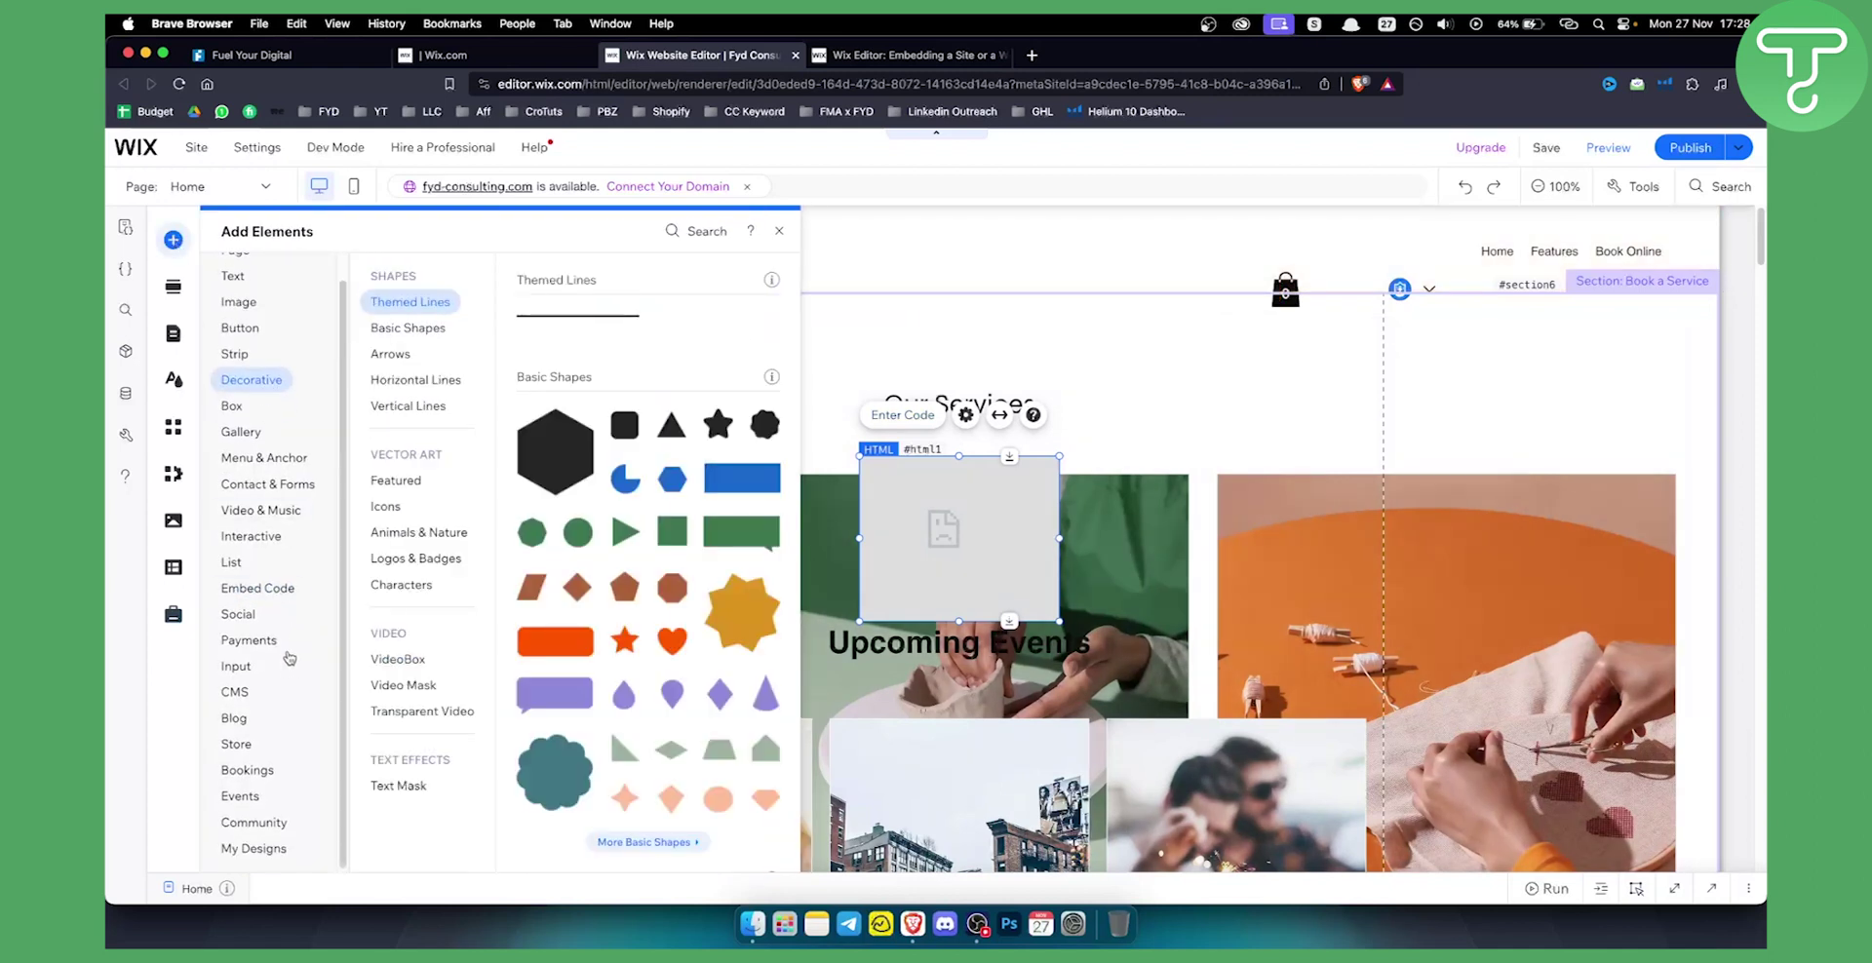
pyautogui.click(696, 232)
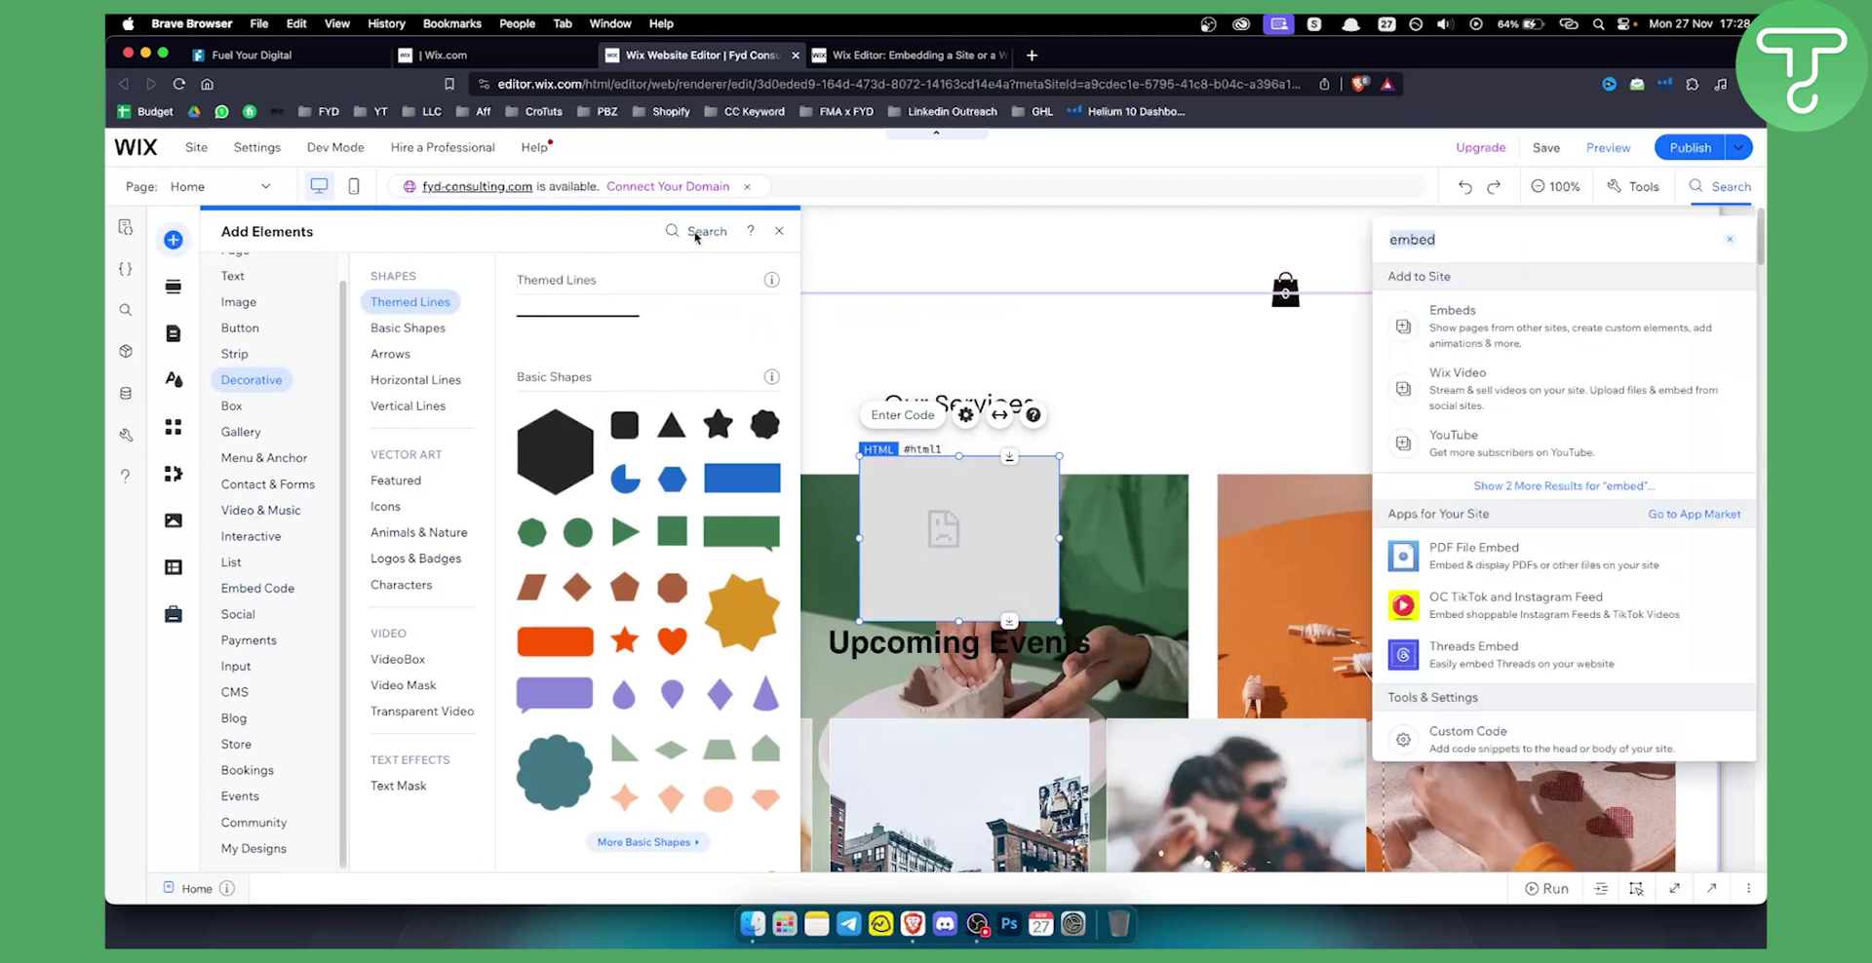
pyautogui.click(1556, 348)
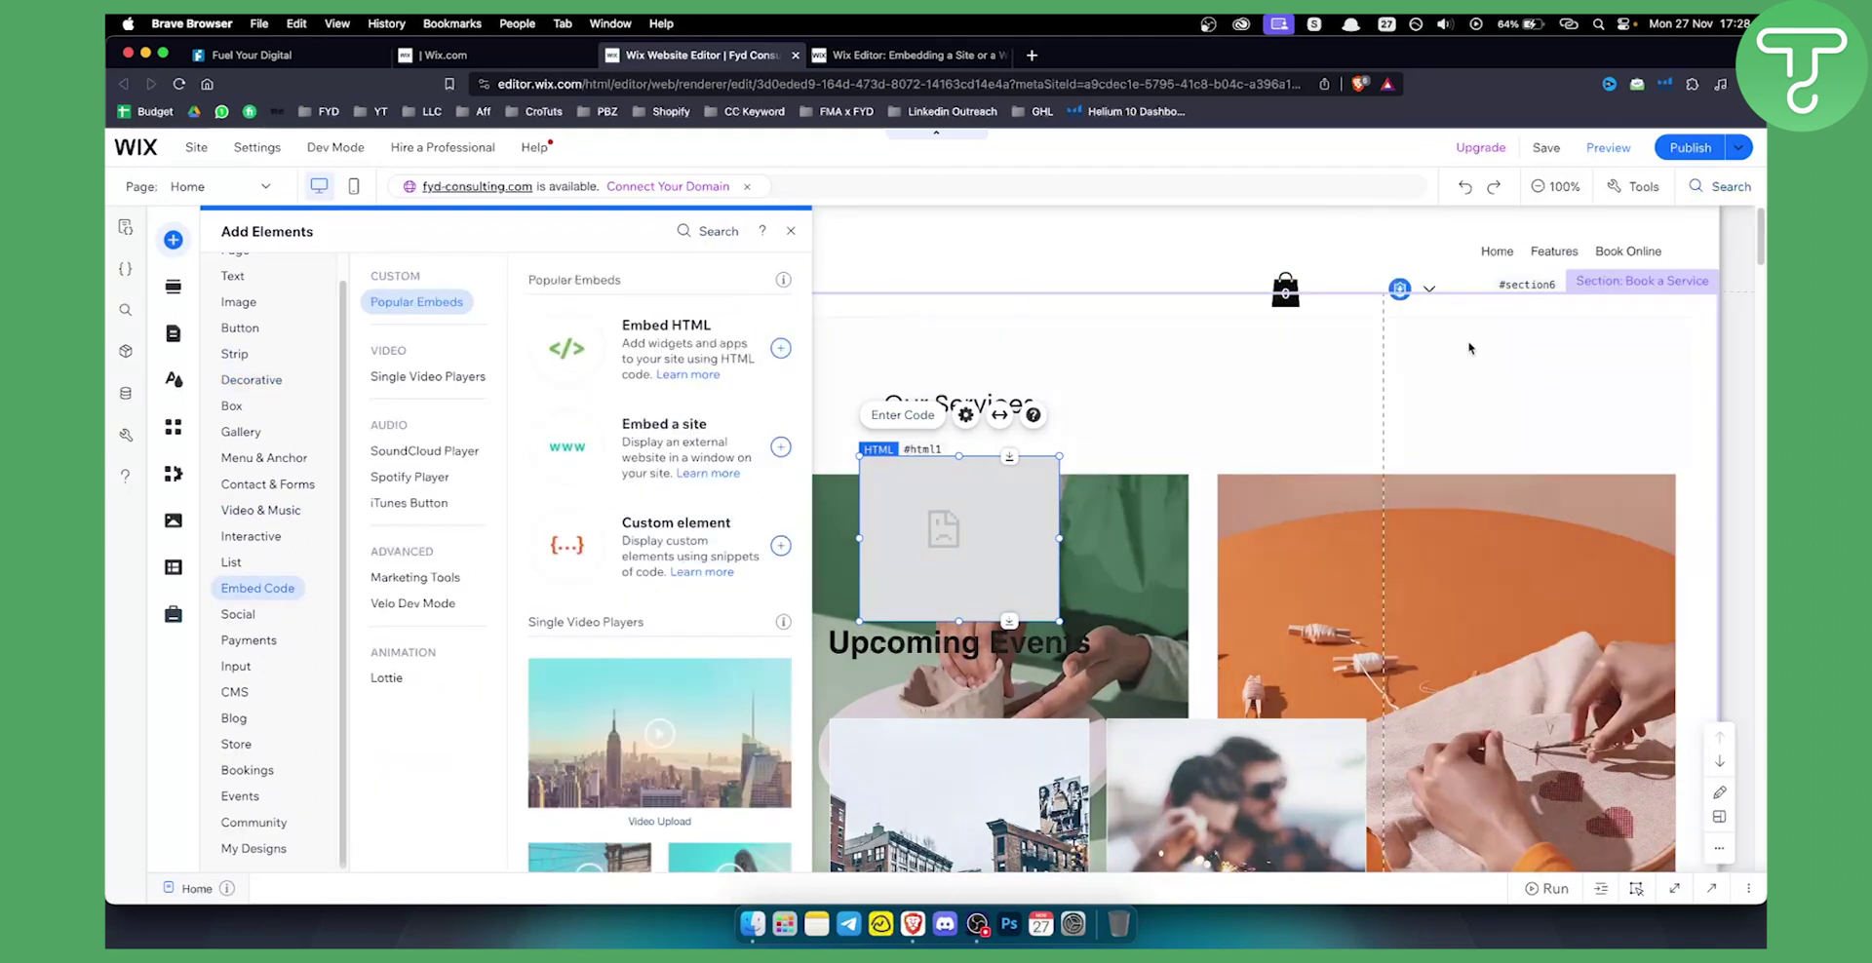
# - Add an Embed HTML element to the FYD Consulting Home page containing the Registration form's iframe code, then update it
pyautogui.click(655, 357)
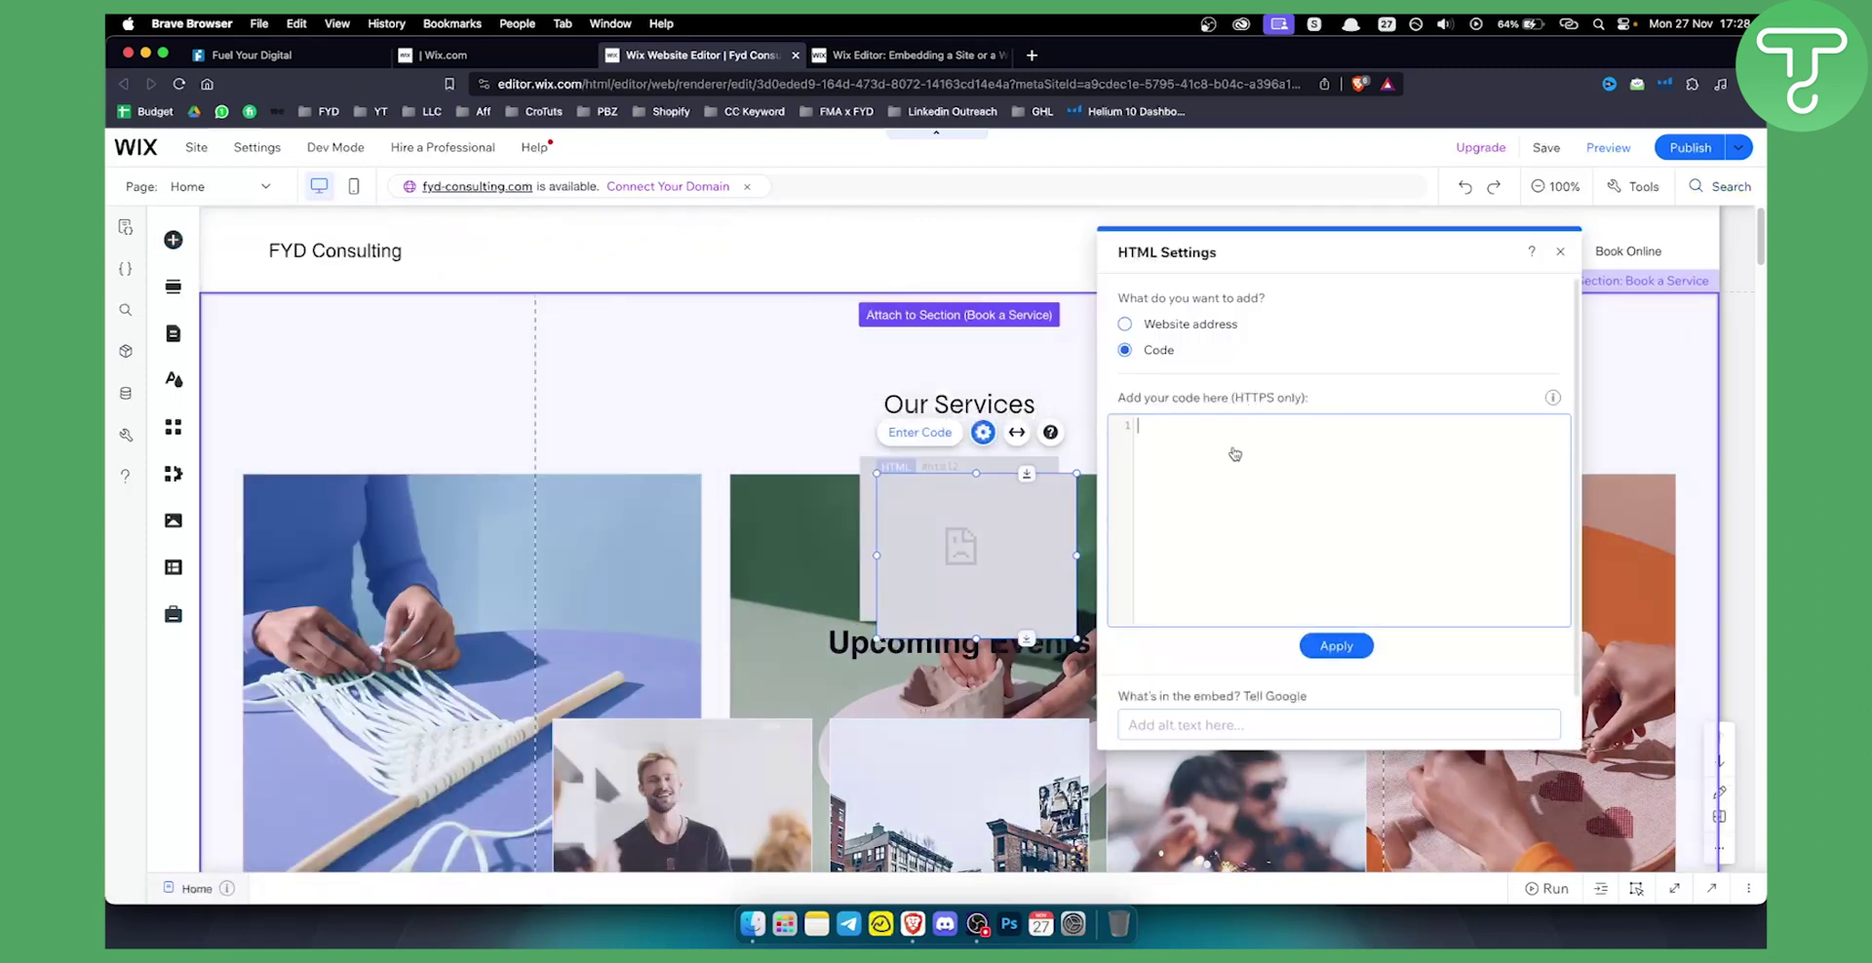
pyautogui.click(1235, 453)
pyautogui.press('super+v')
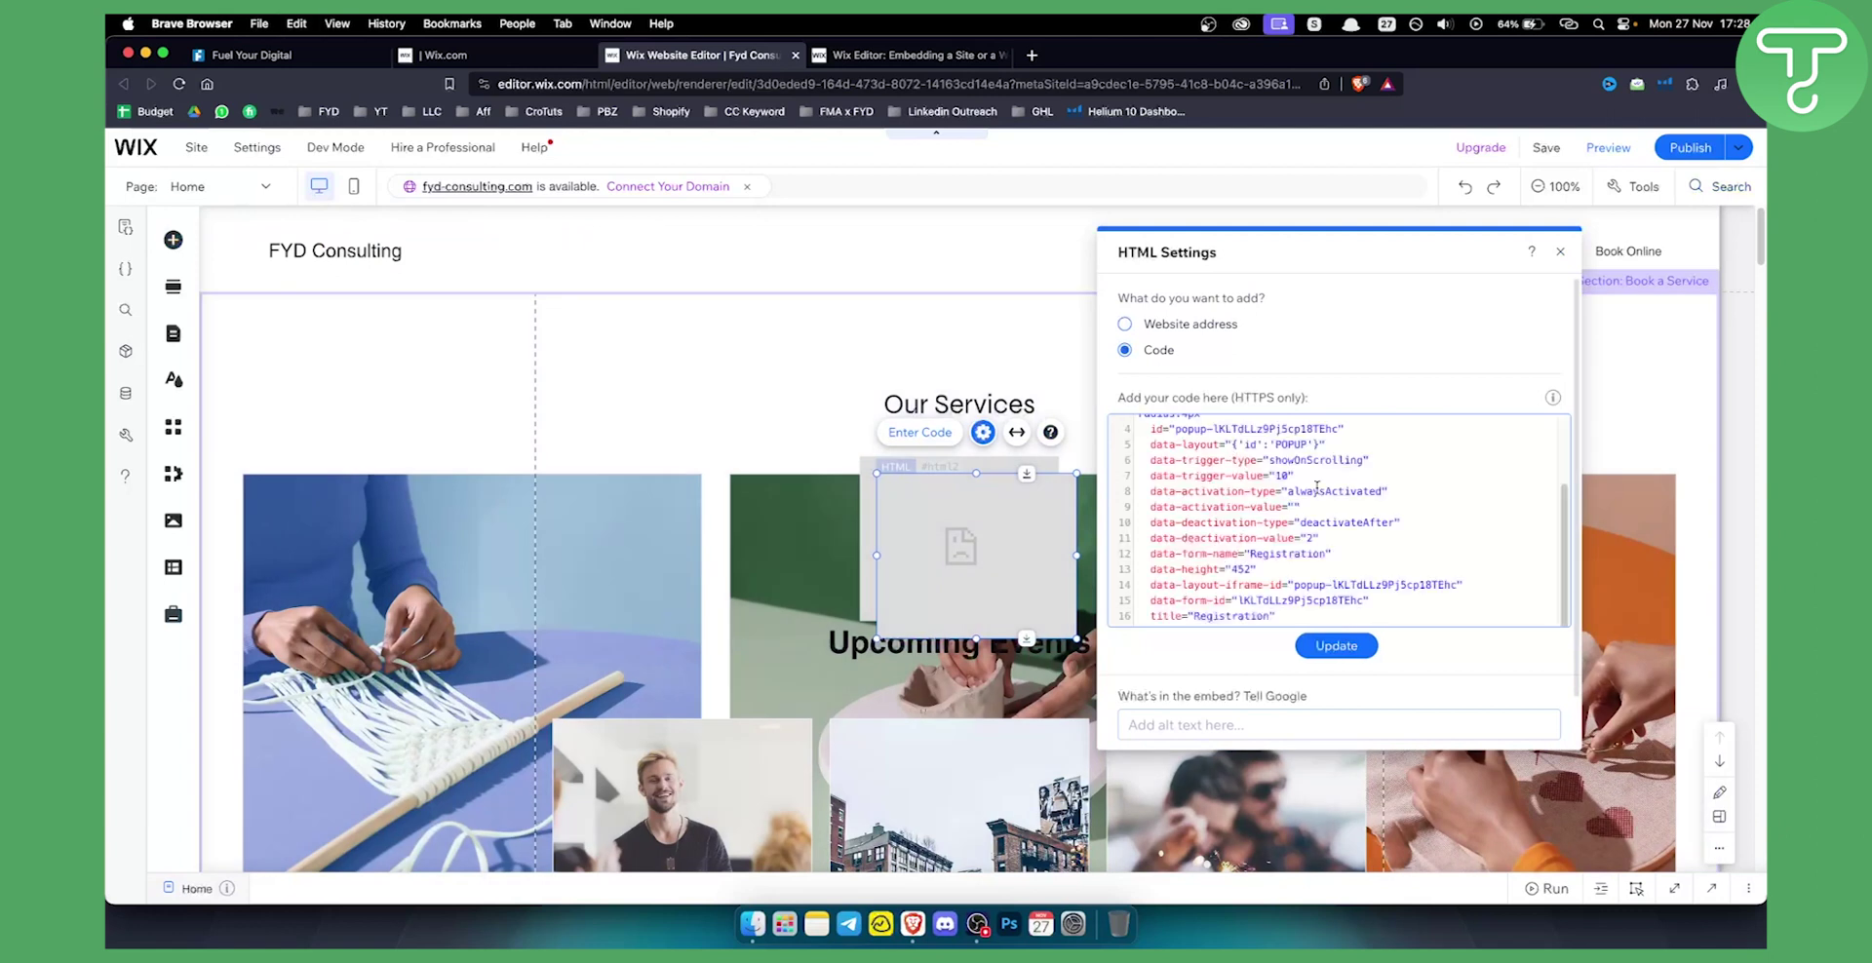
pyautogui.click(1346, 647)
pyautogui.scroll(-5, 1283, 549)
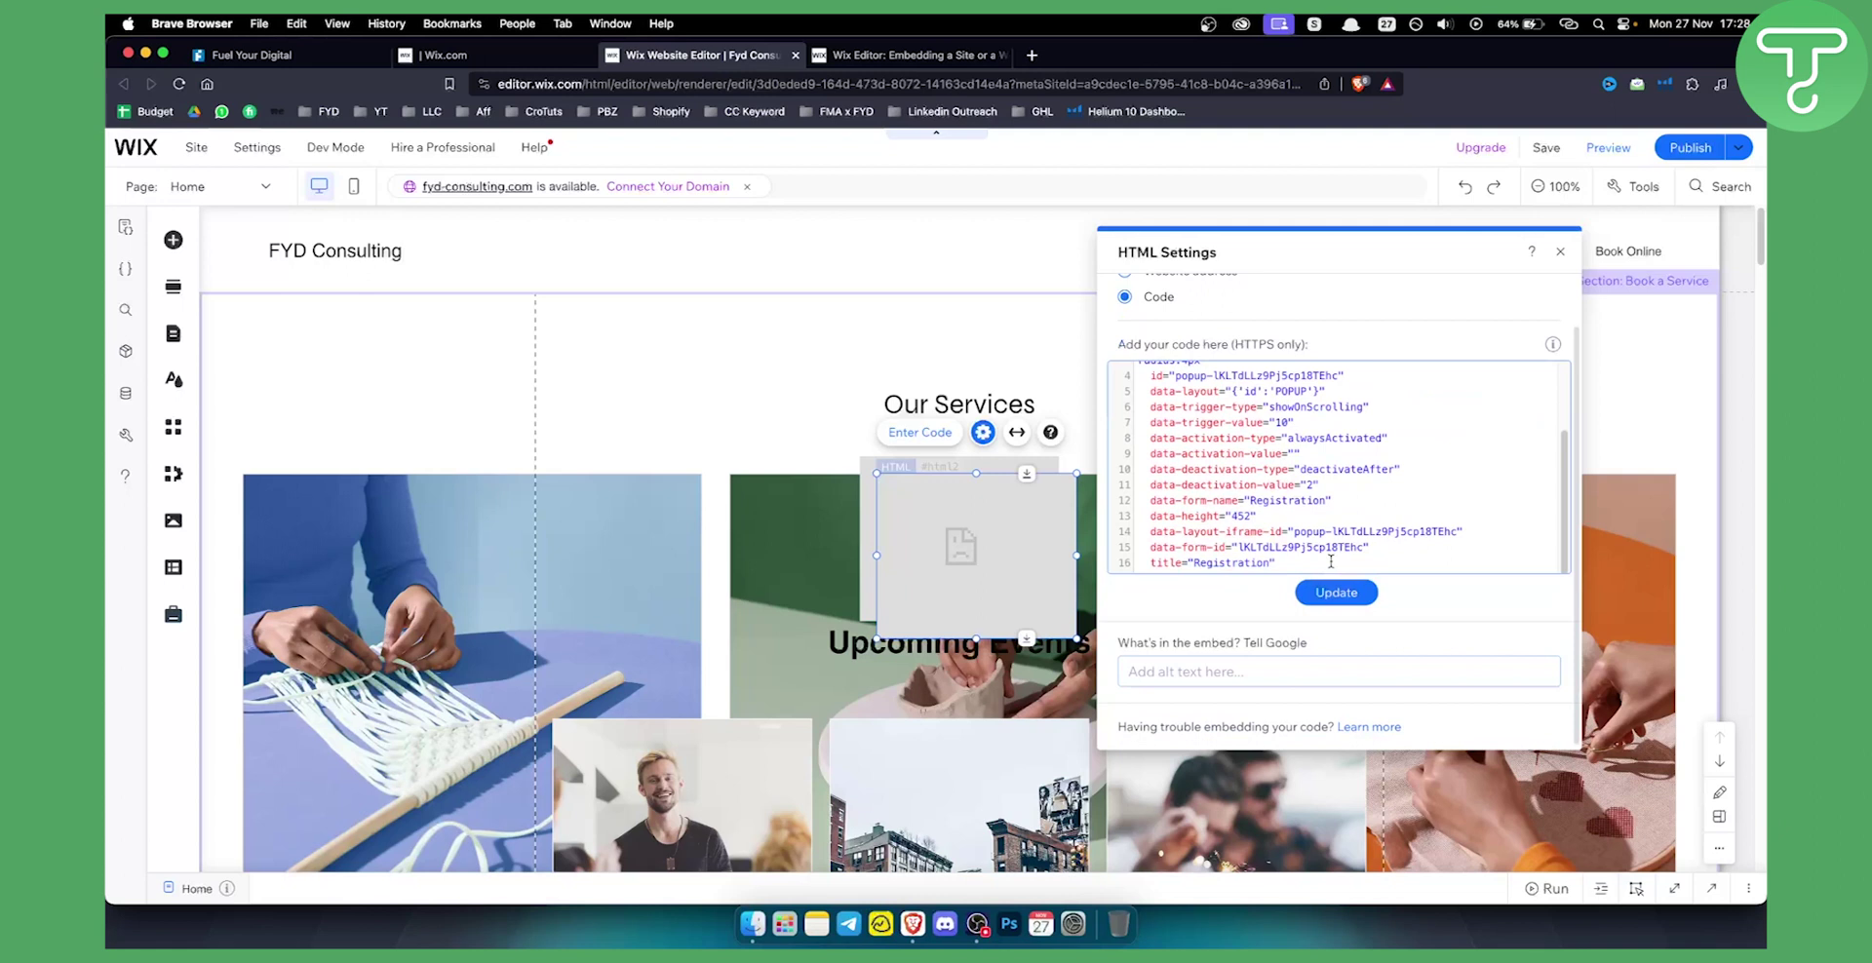
pyautogui.scroll(5, 1310, 509)
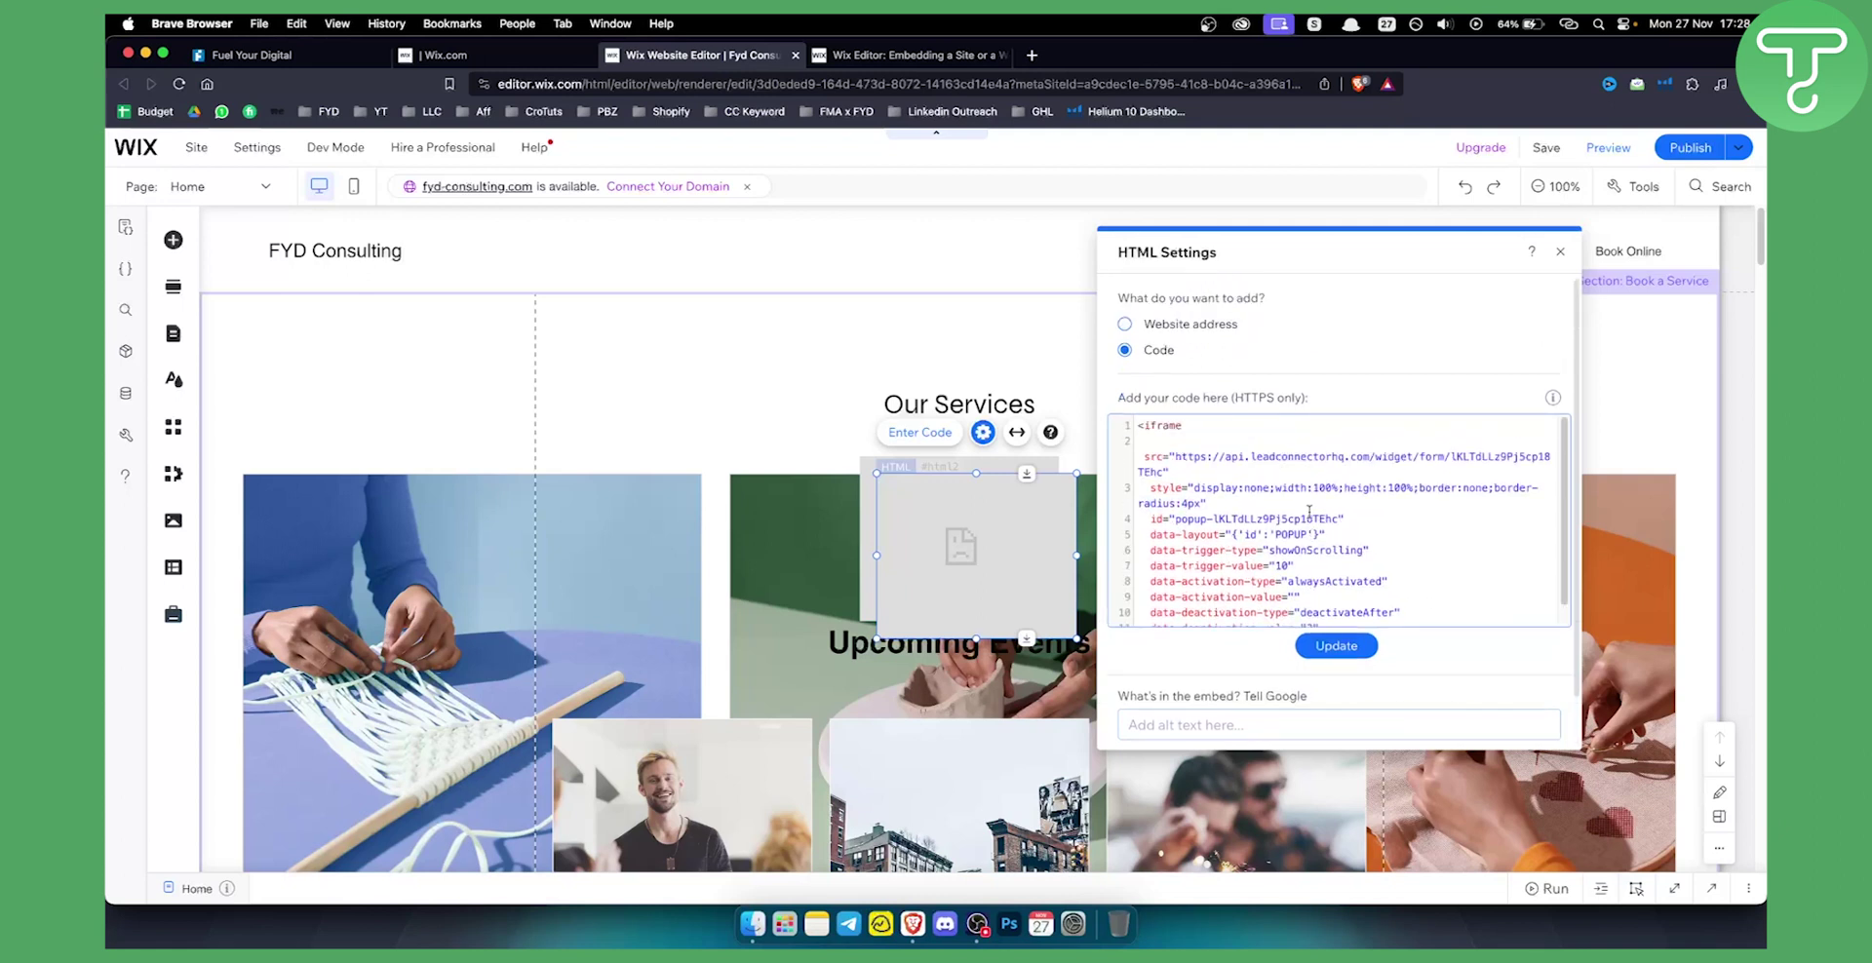
pyautogui.click(1342, 649)
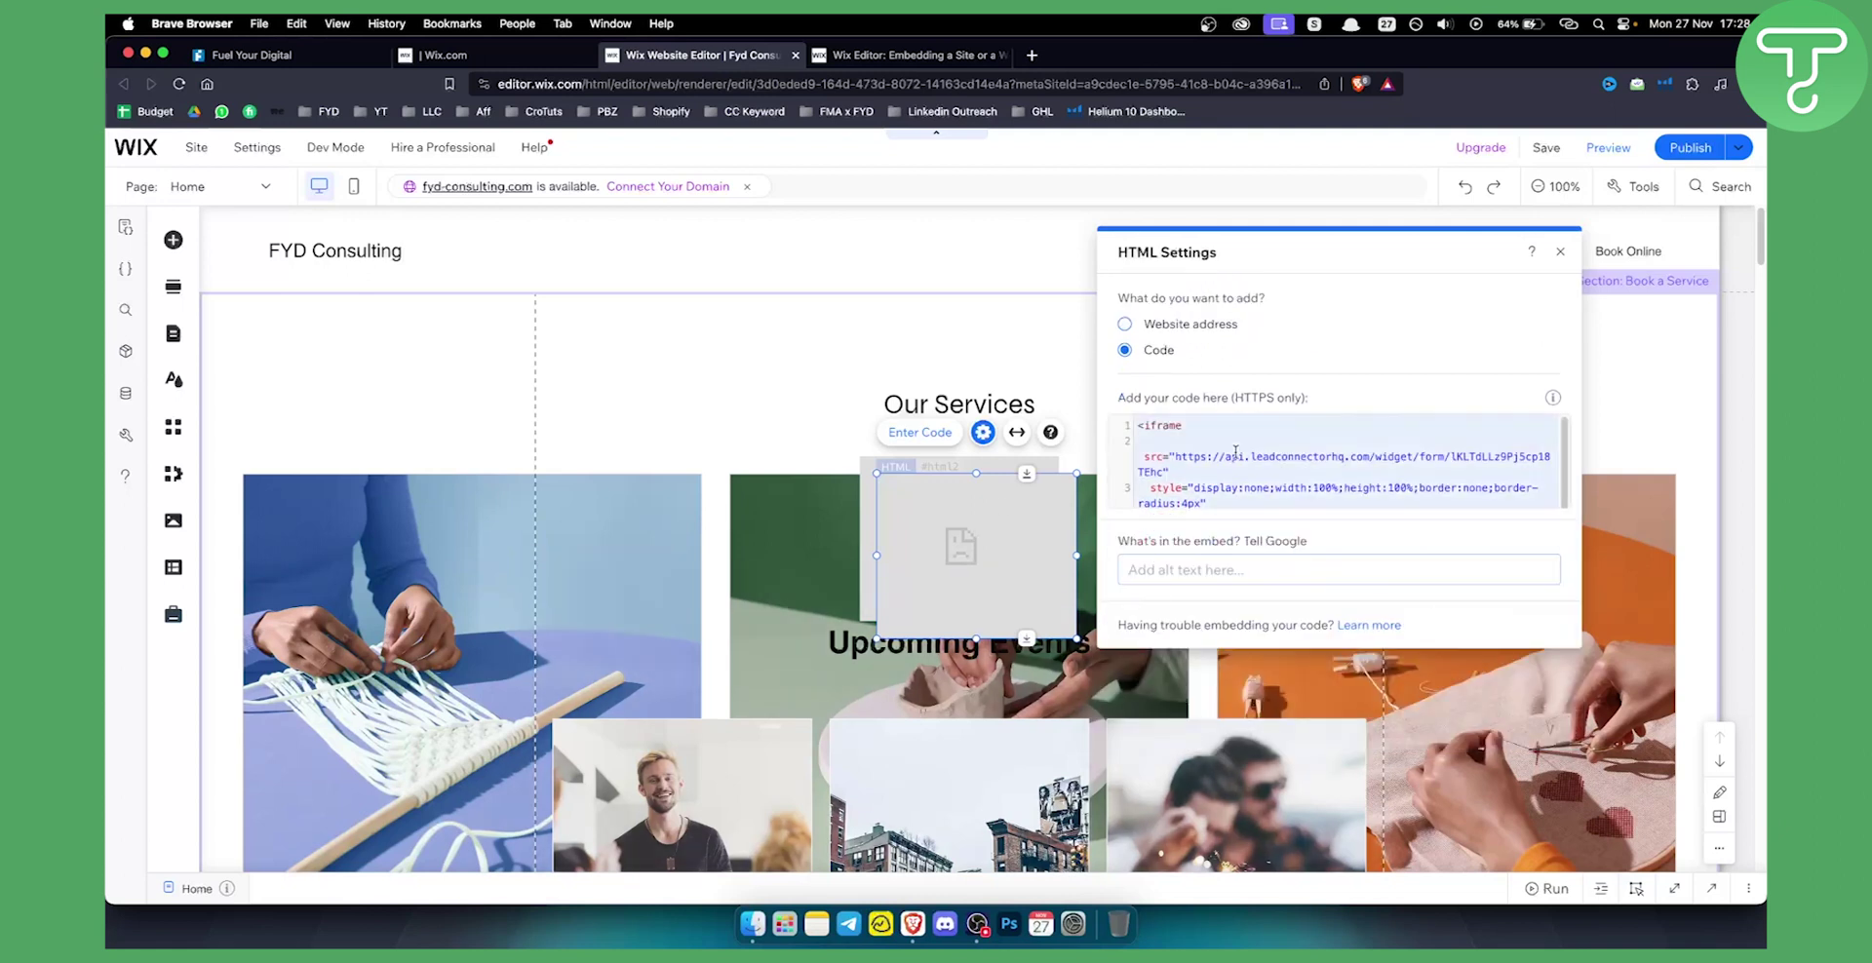
pyautogui.click(1560, 252)
pyautogui.moveTo(1690, 152)
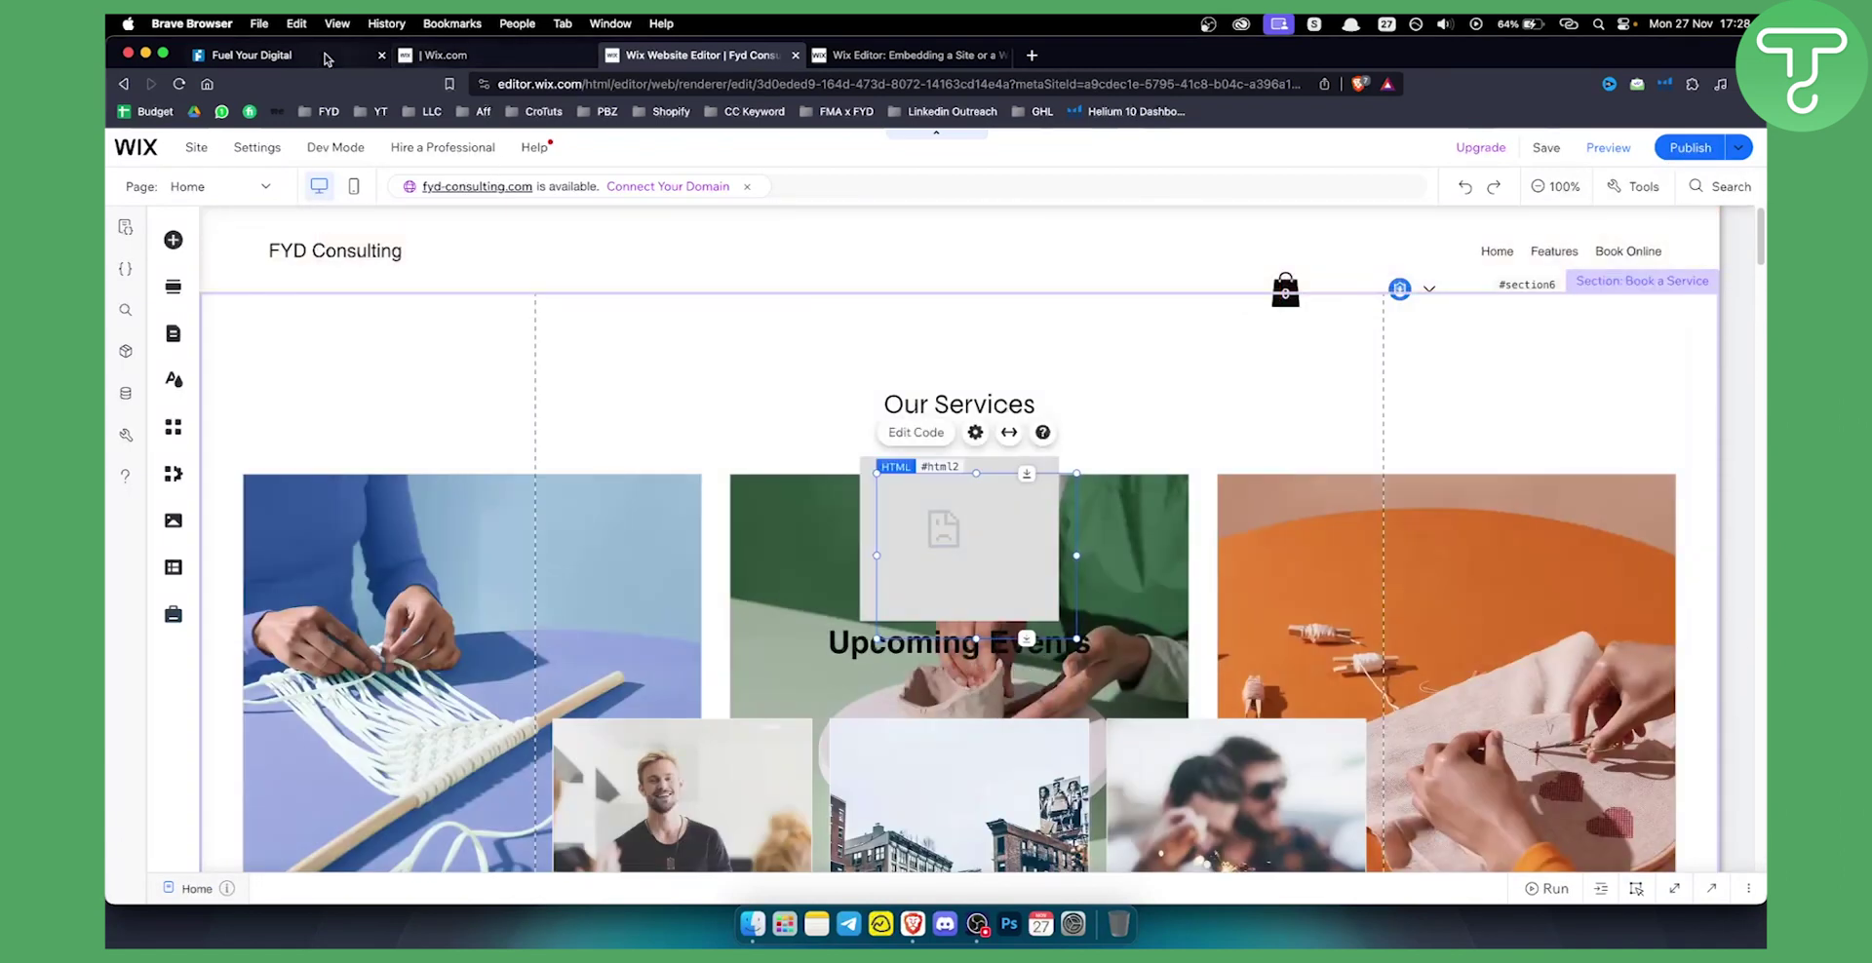
# - Review the Agency Template's Body tracking code, then return to the Gold's Gym Websites list
pyautogui.click(326, 59)
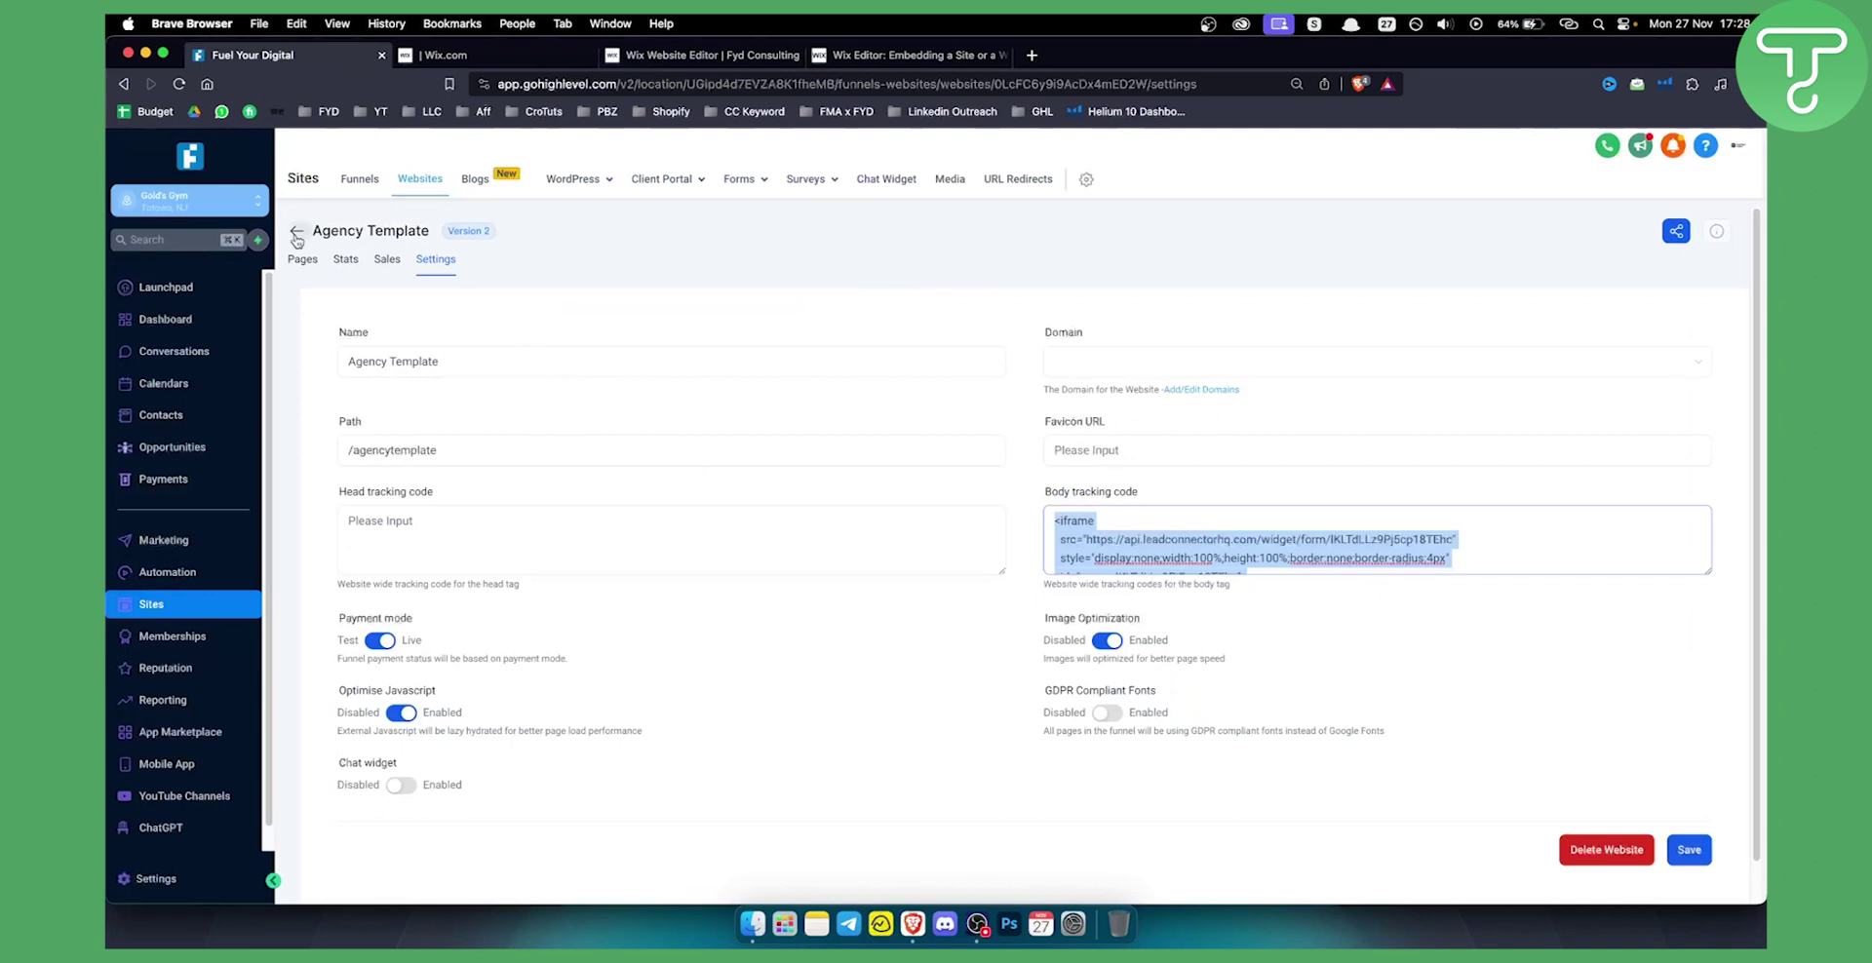
pyautogui.scroll(-3, 1224, 535)
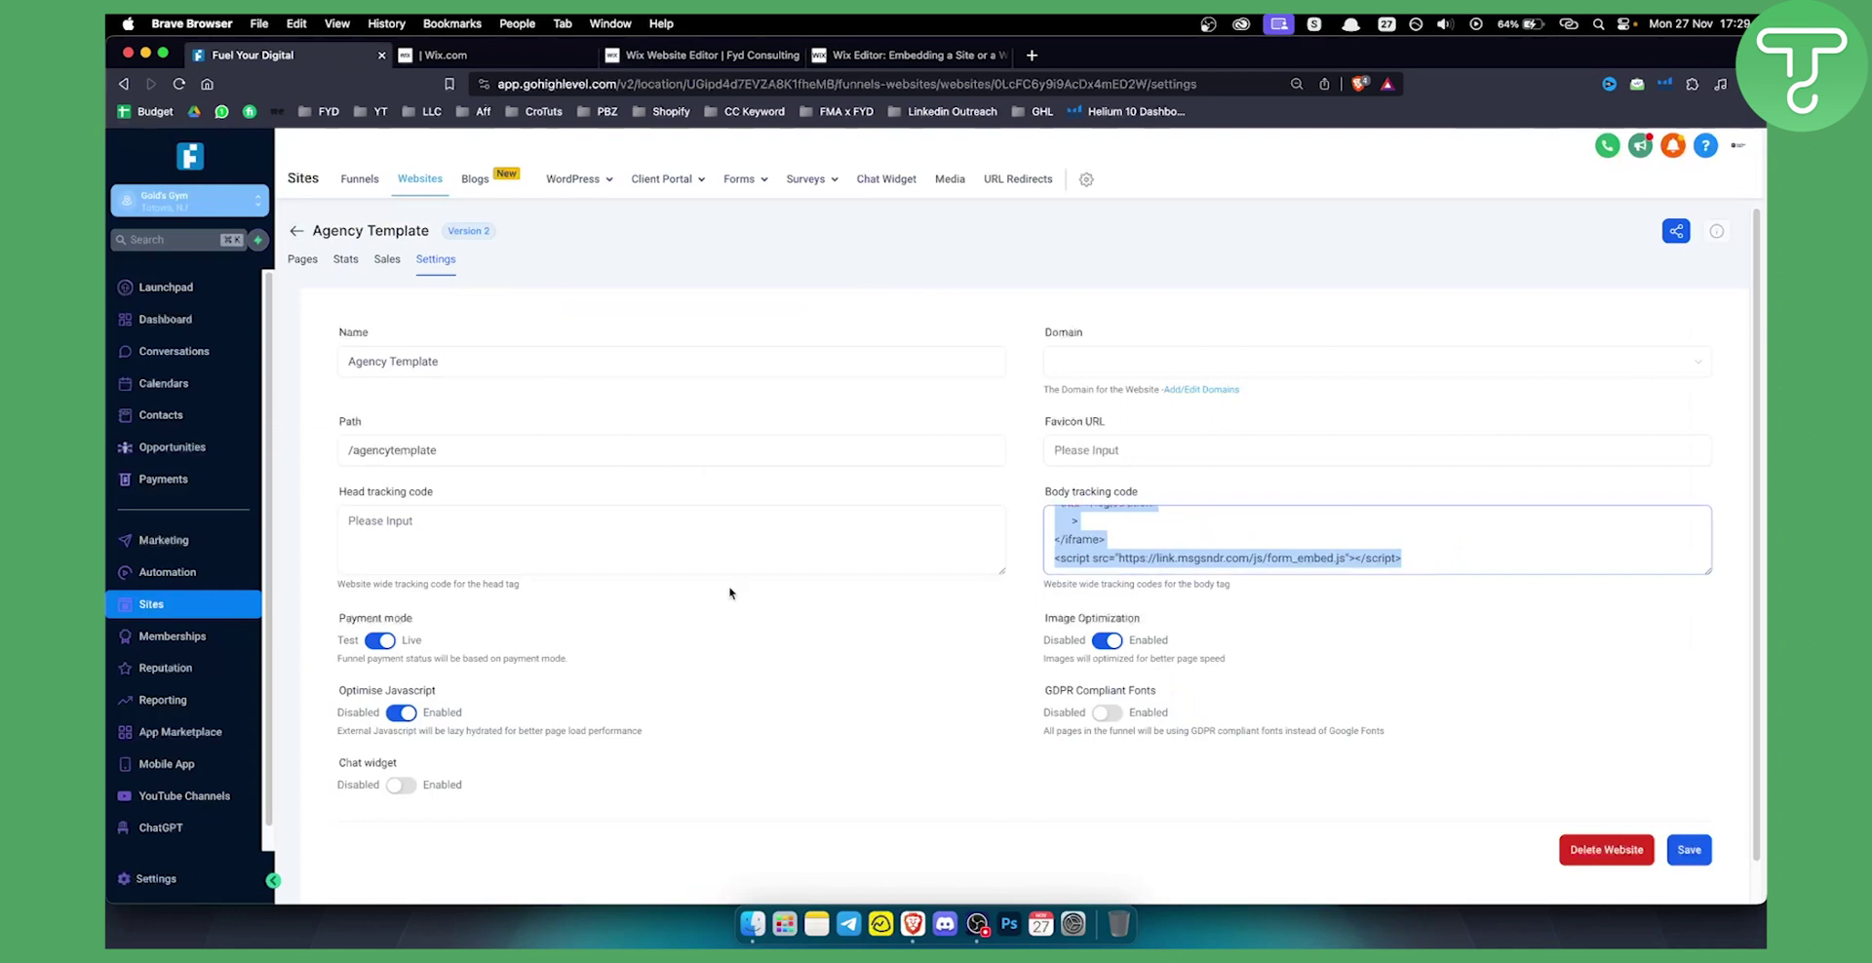
pyautogui.click(299, 232)
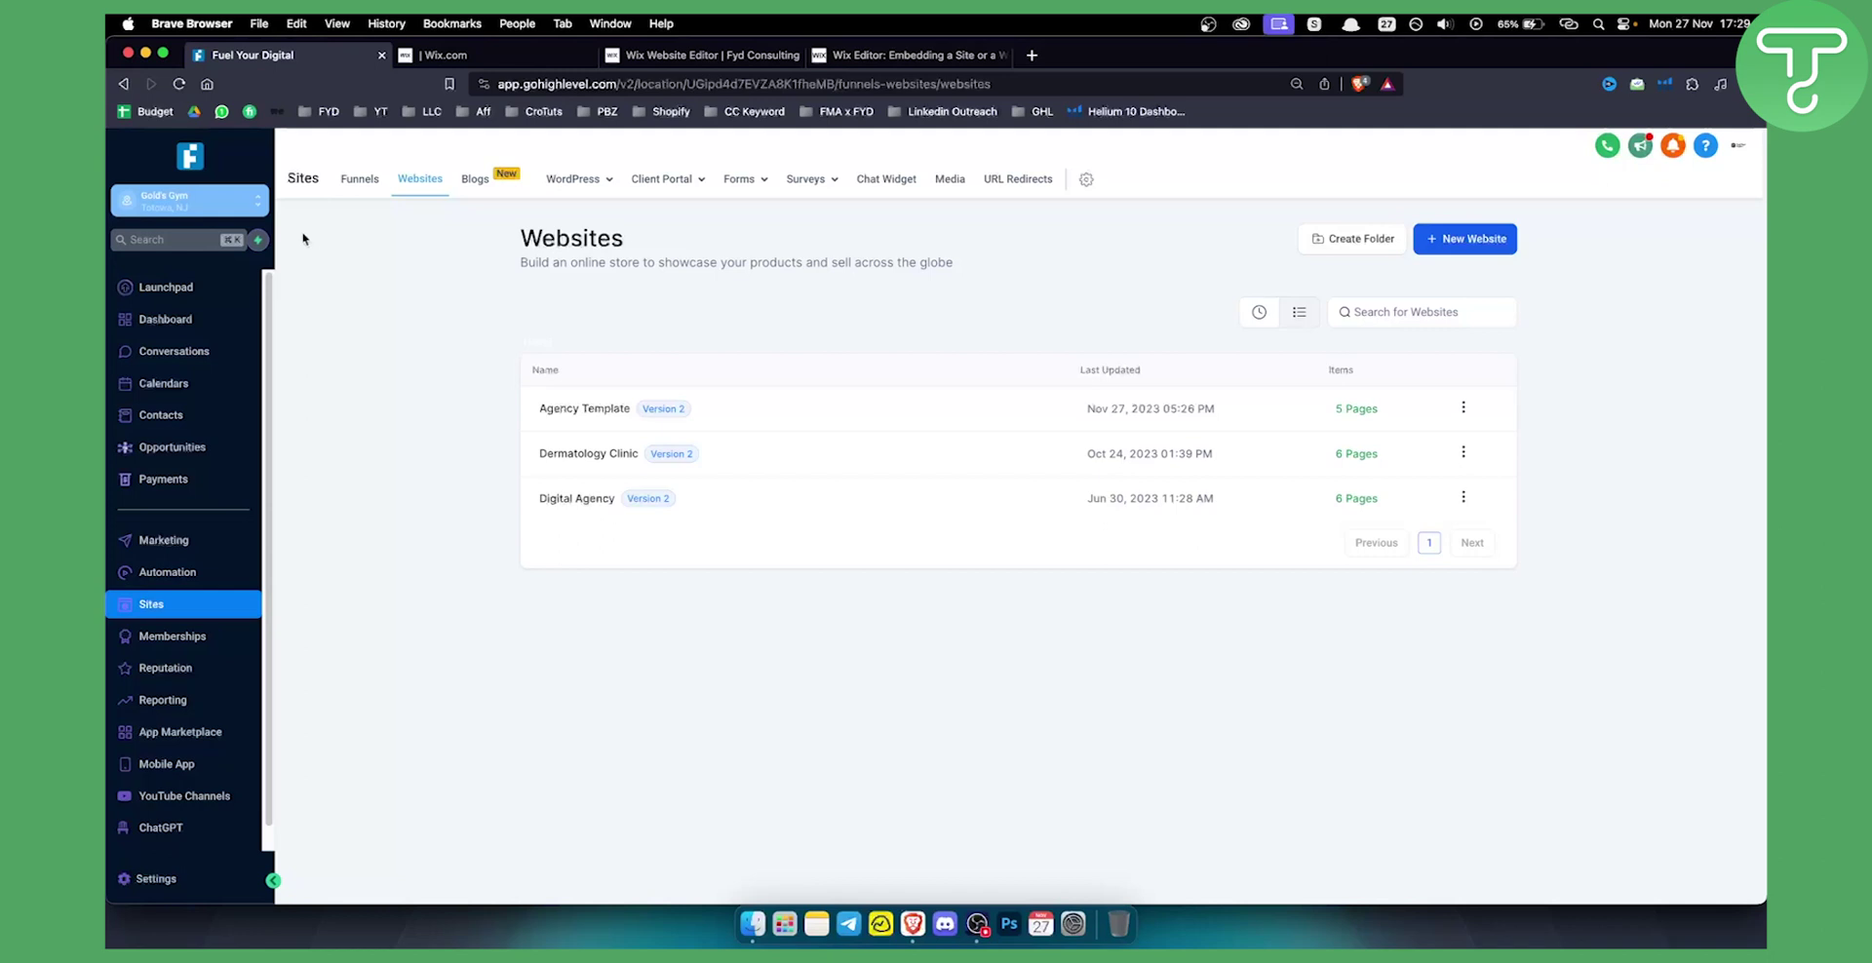
pyautogui.click(167, 572)
pyautogui.moveTo(810, 185)
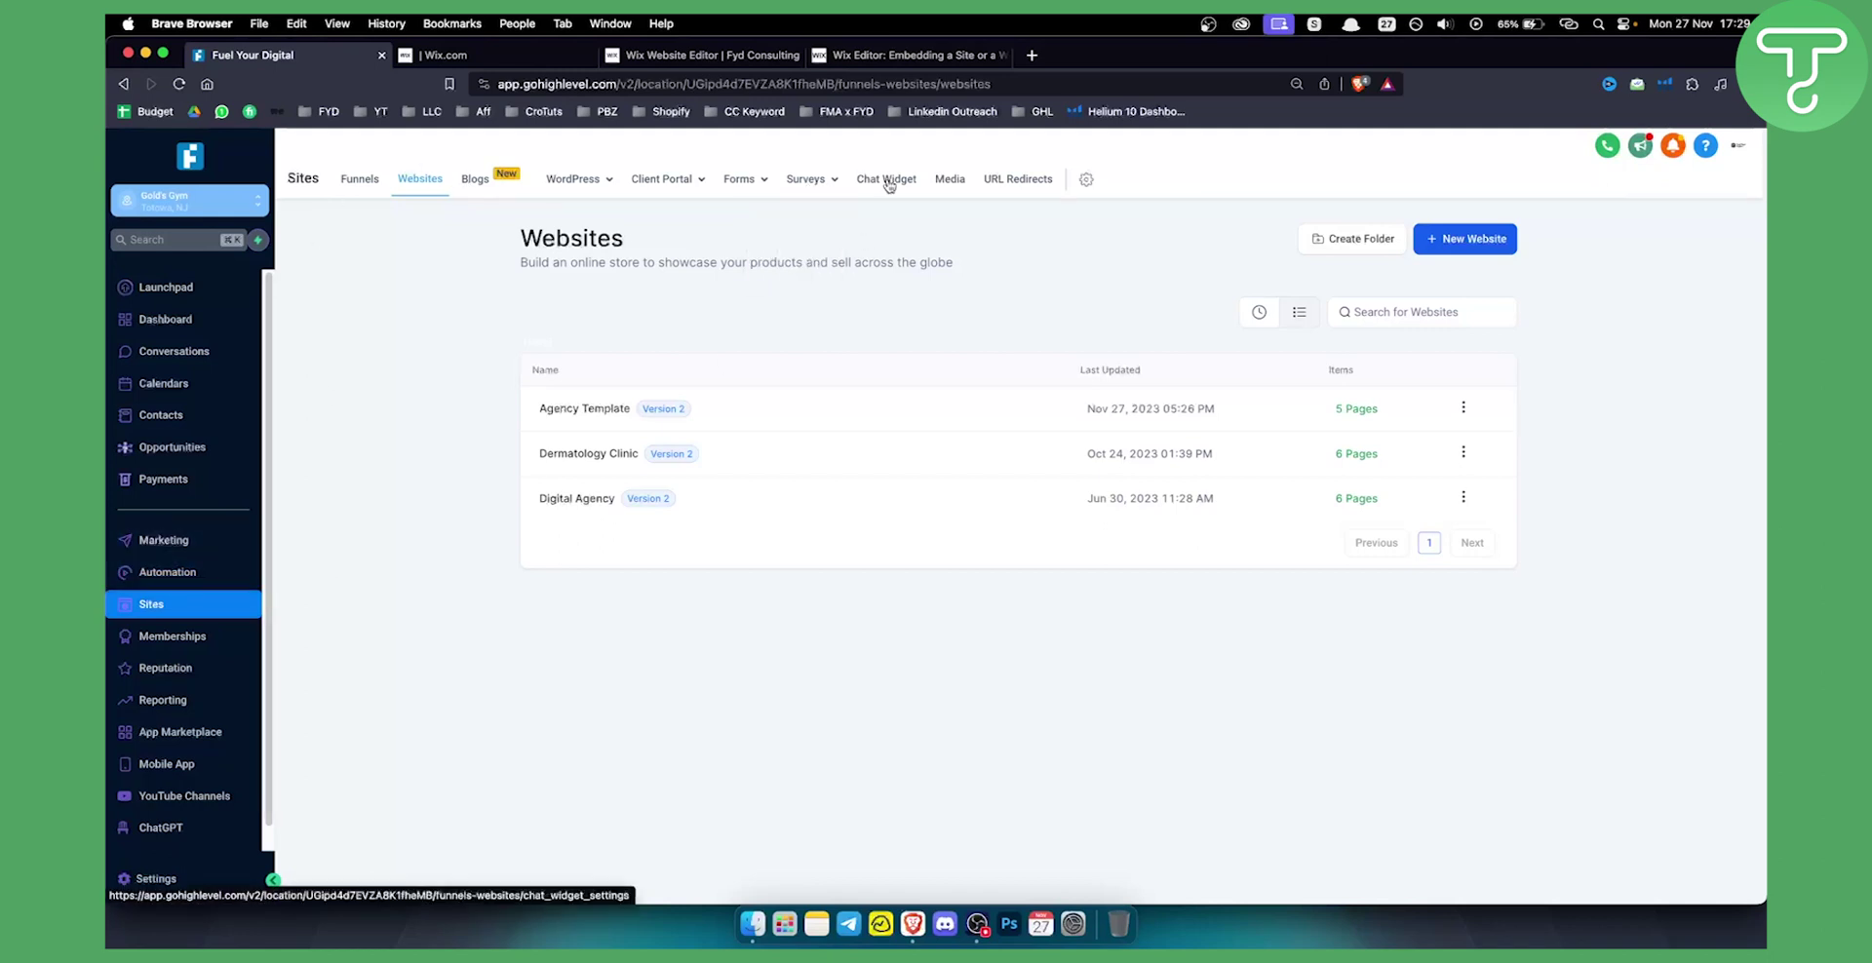
pyautogui.moveTo(743, 184)
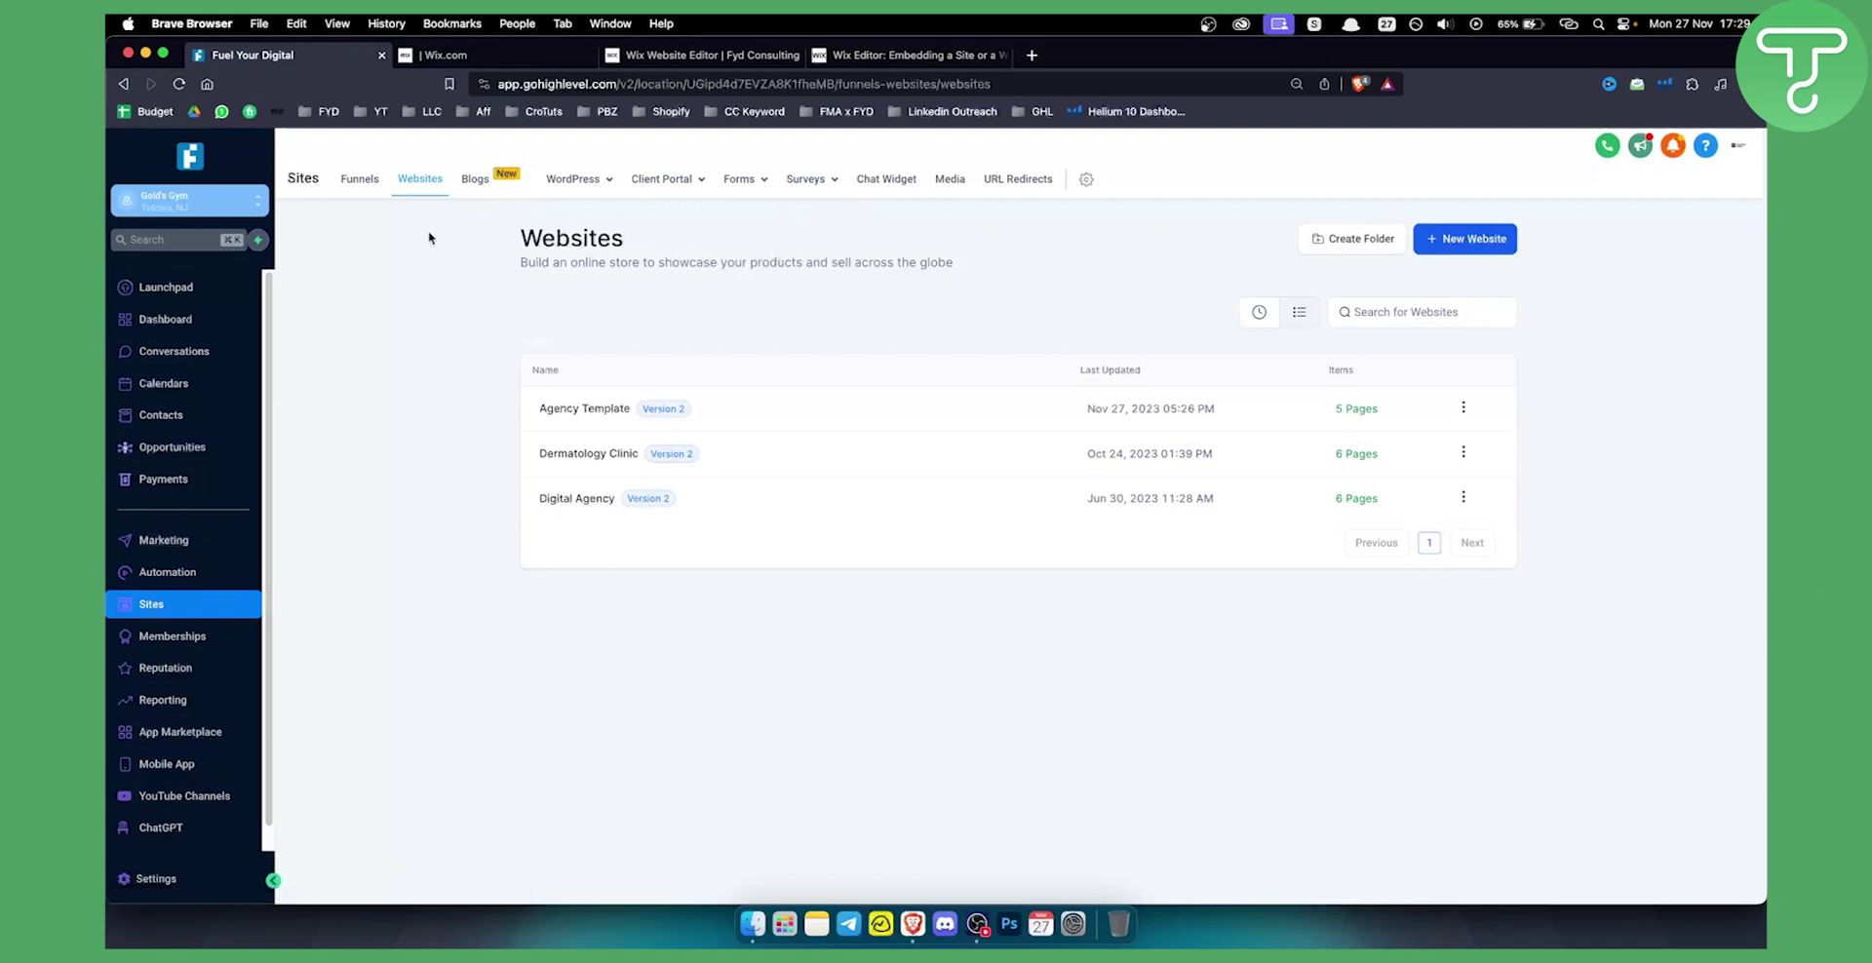